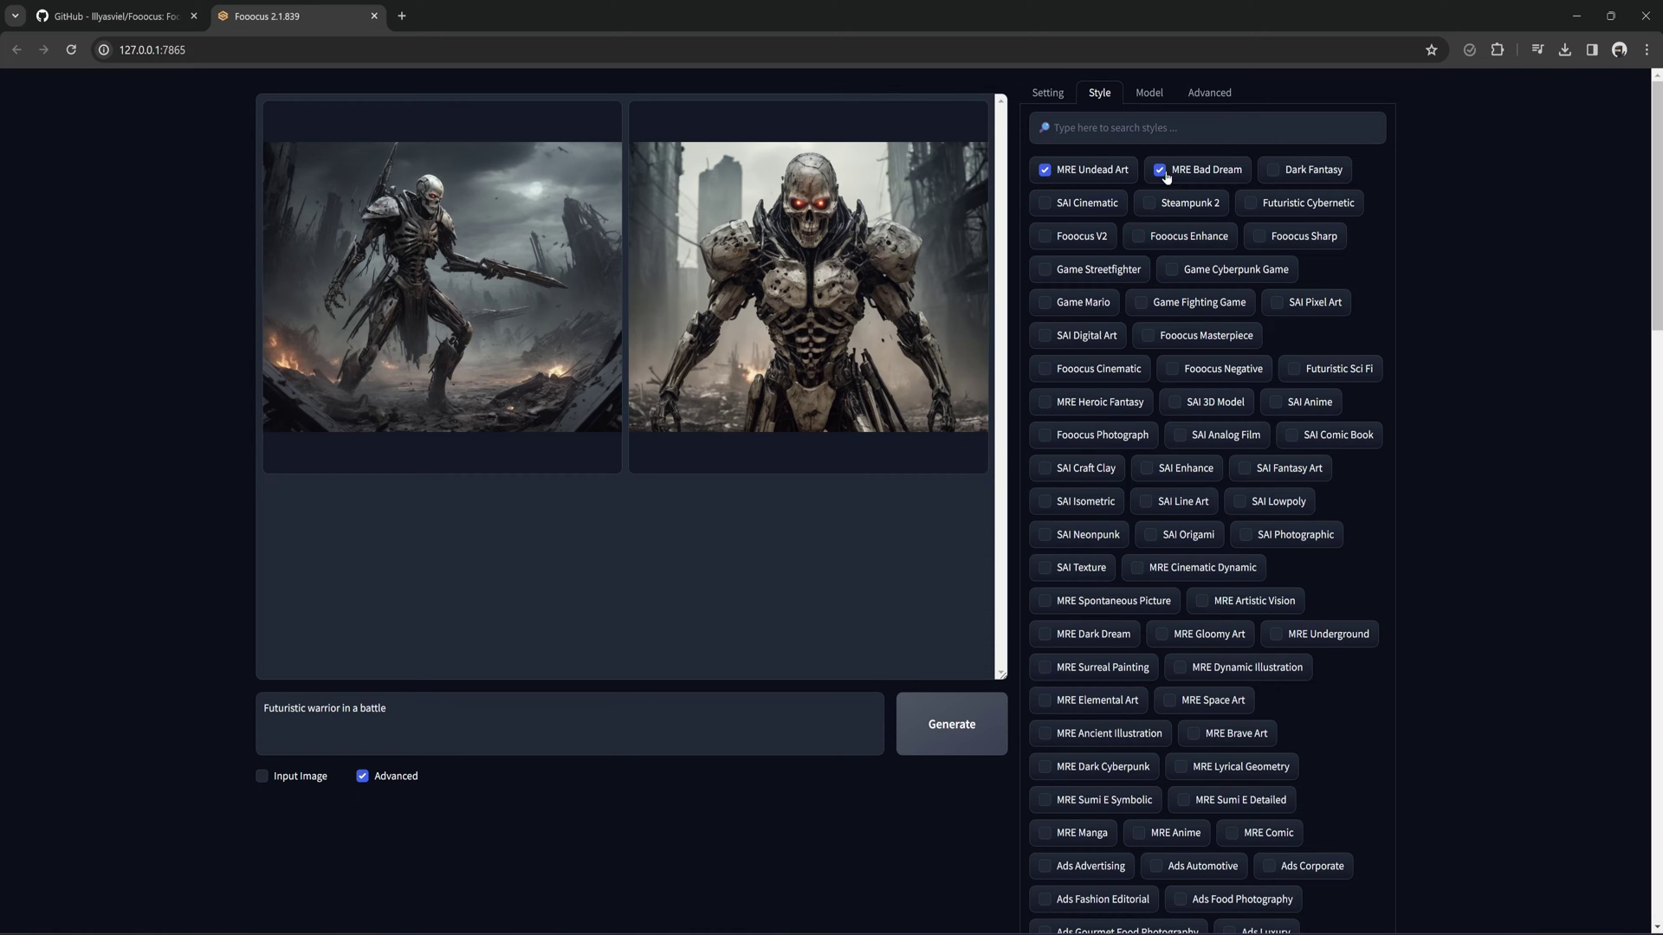
# - Swap the MRE Undead Art style for Steampunk 2 and start generating
pyautogui.click(1044, 169)
pyautogui.click(1149, 203)
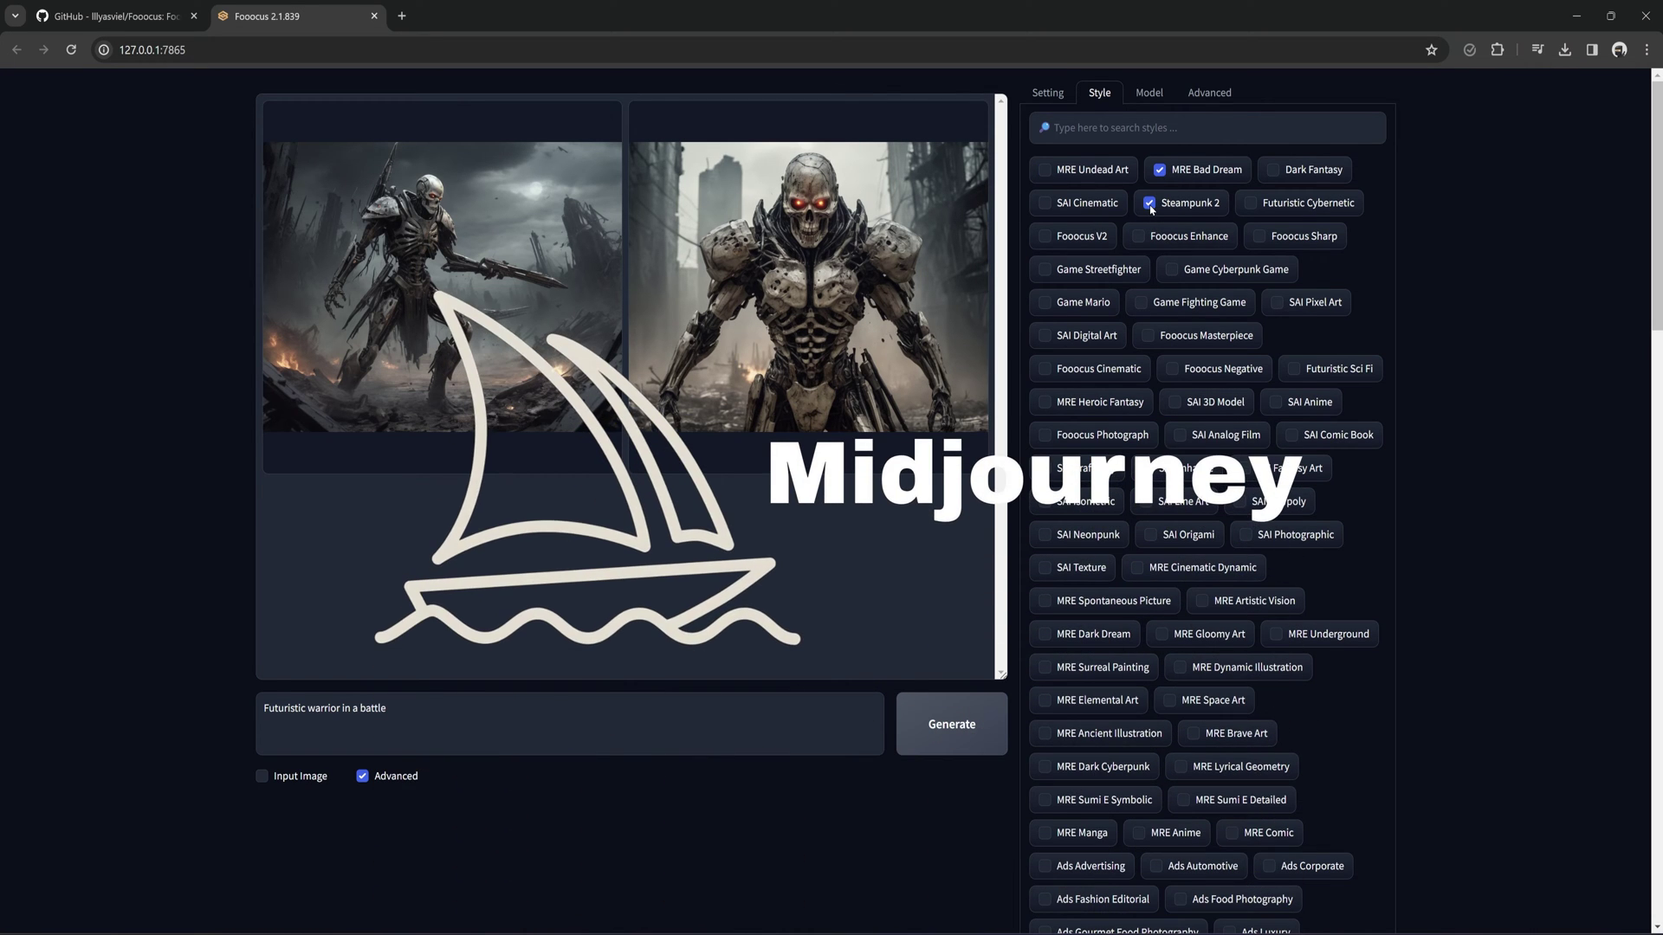
pyautogui.click(952, 724)
# - Add the MRE Anime style further down the style list
pyautogui.scroll(-3, 1201, 504)
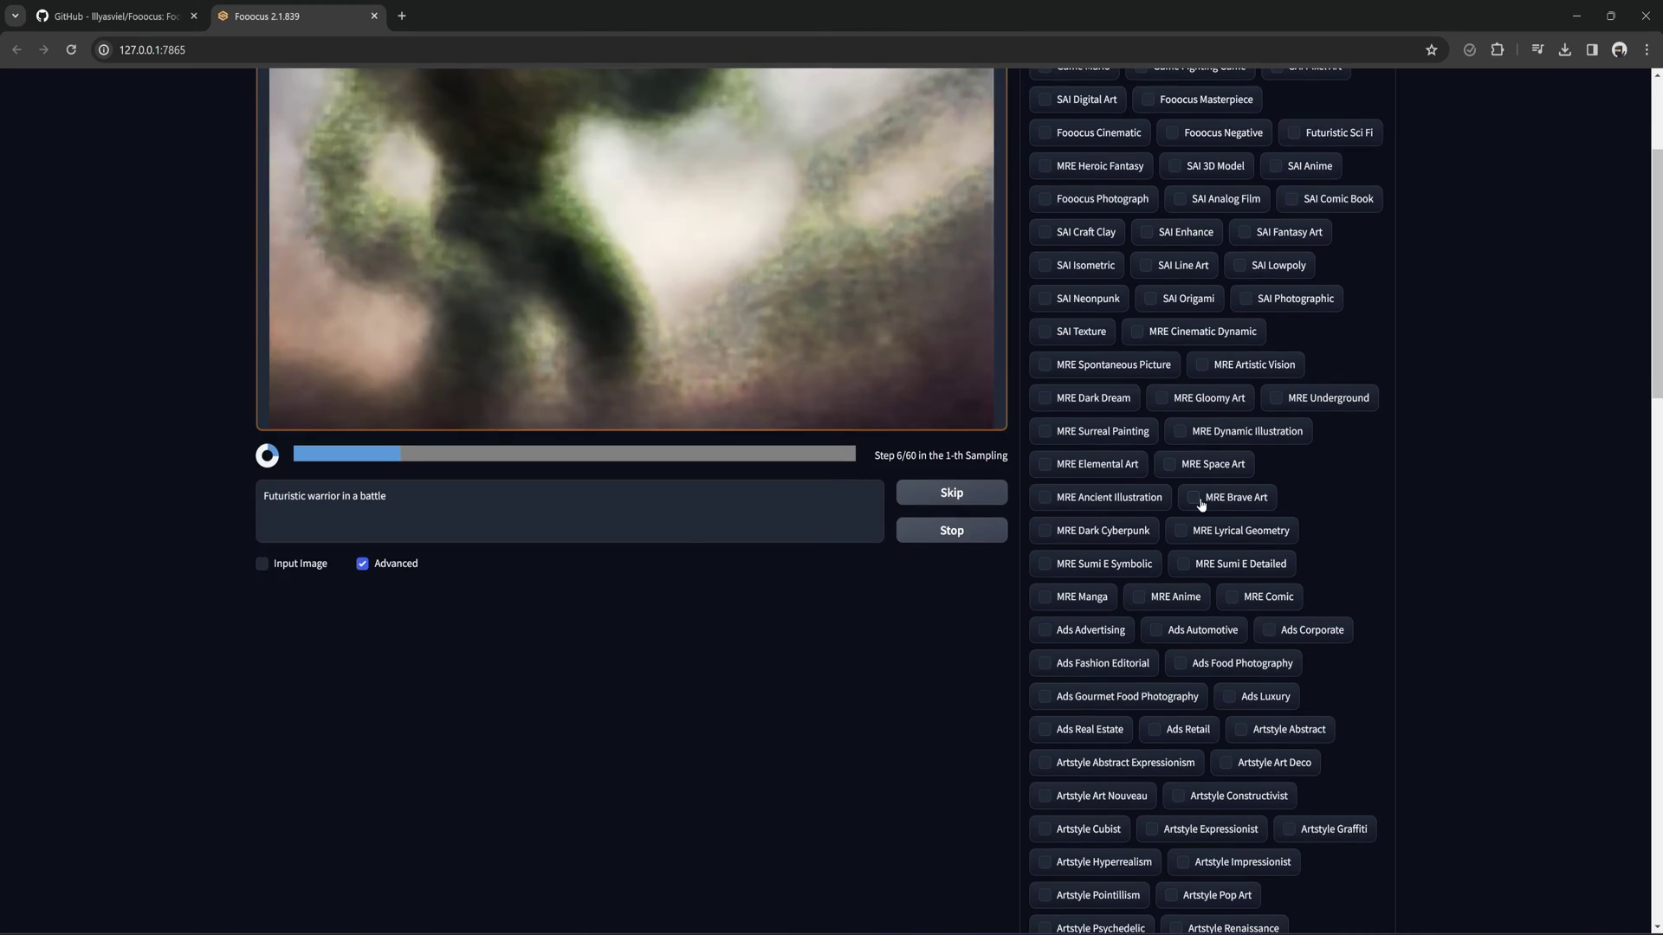
pyautogui.scroll(-2, 1195, 493)
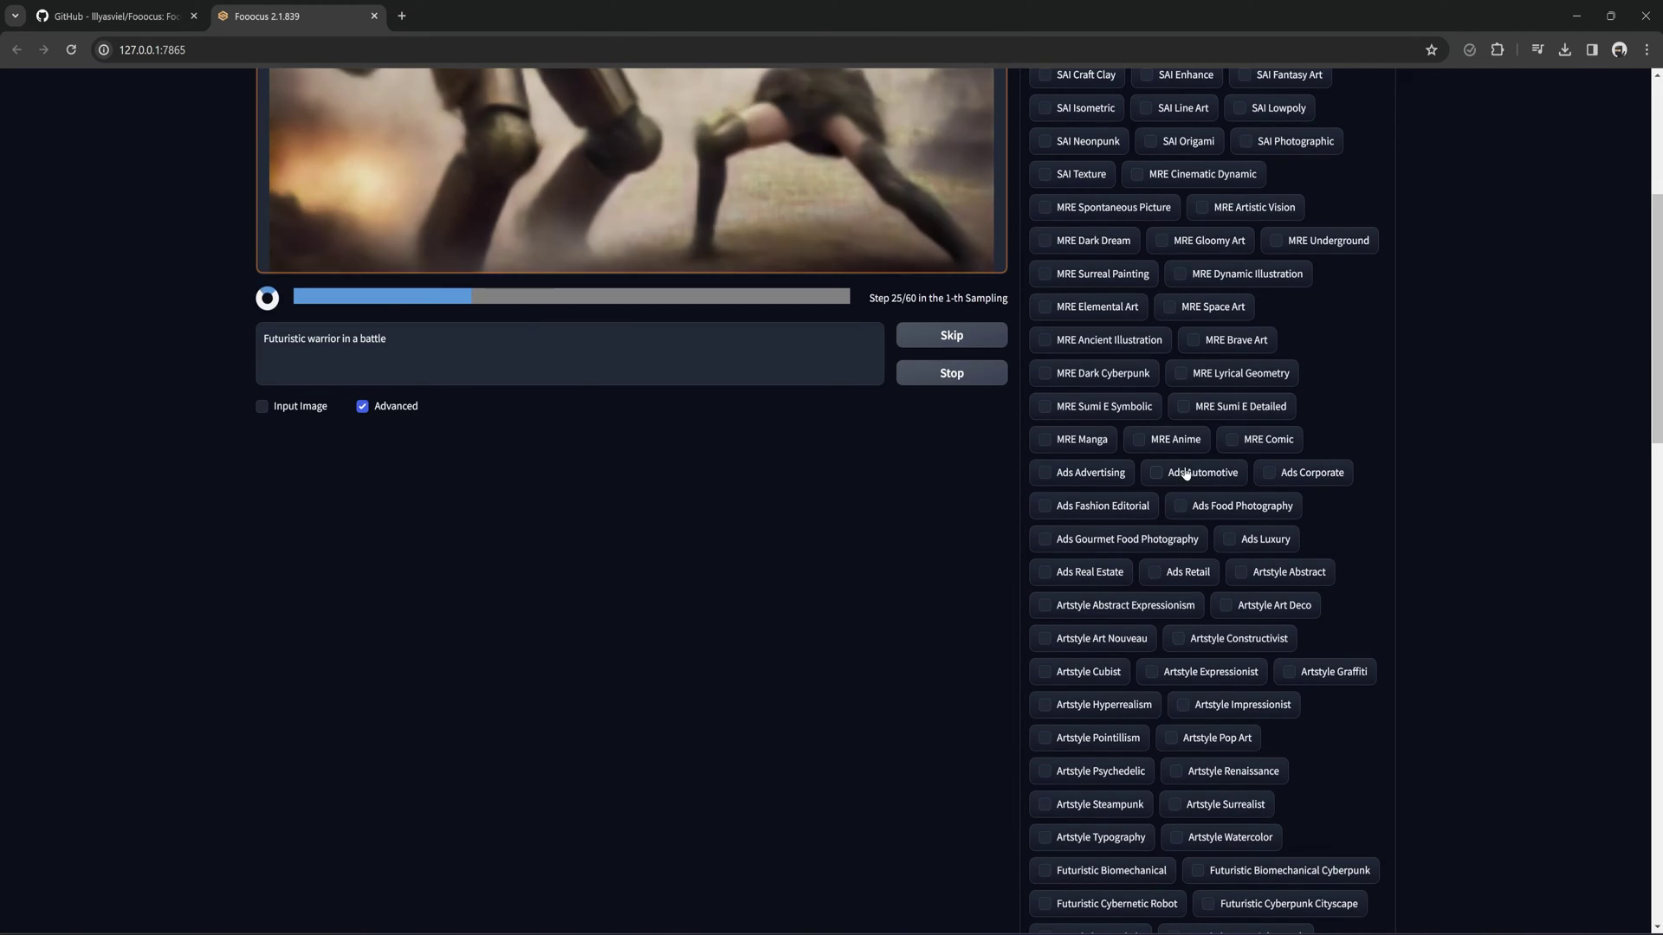
pyautogui.click(1139, 439)
pyautogui.scroll(5, 939, 551)
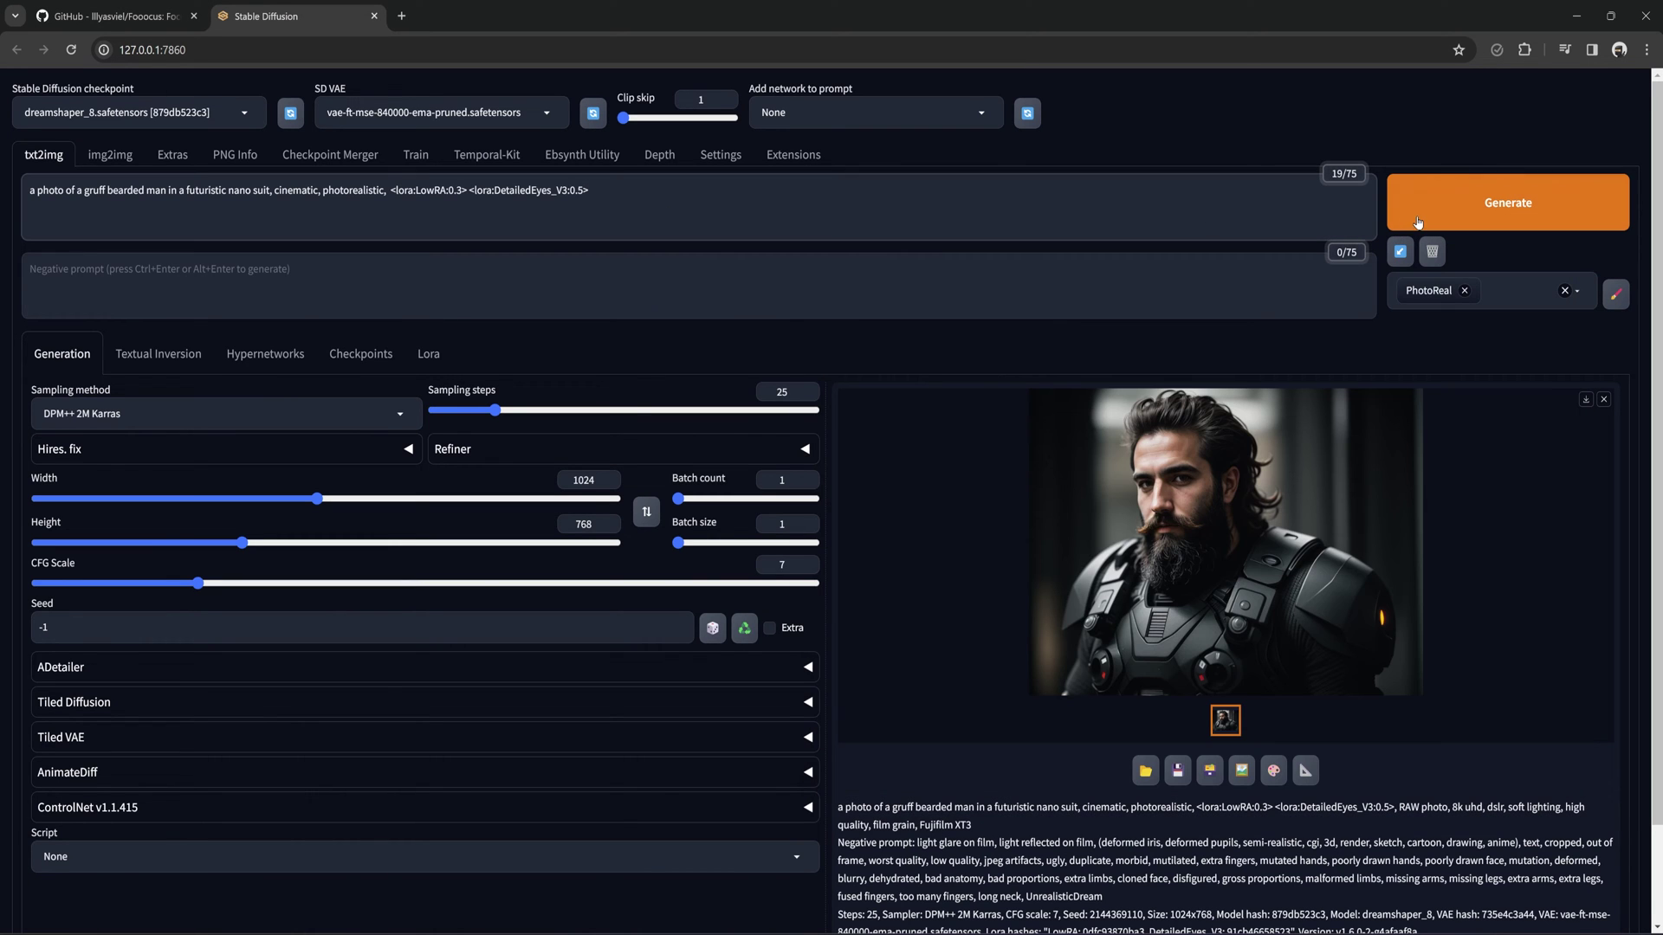
# - Generate a new txt2img image while watching GPU memory in Task Manager
pyautogui.click(1418, 223)
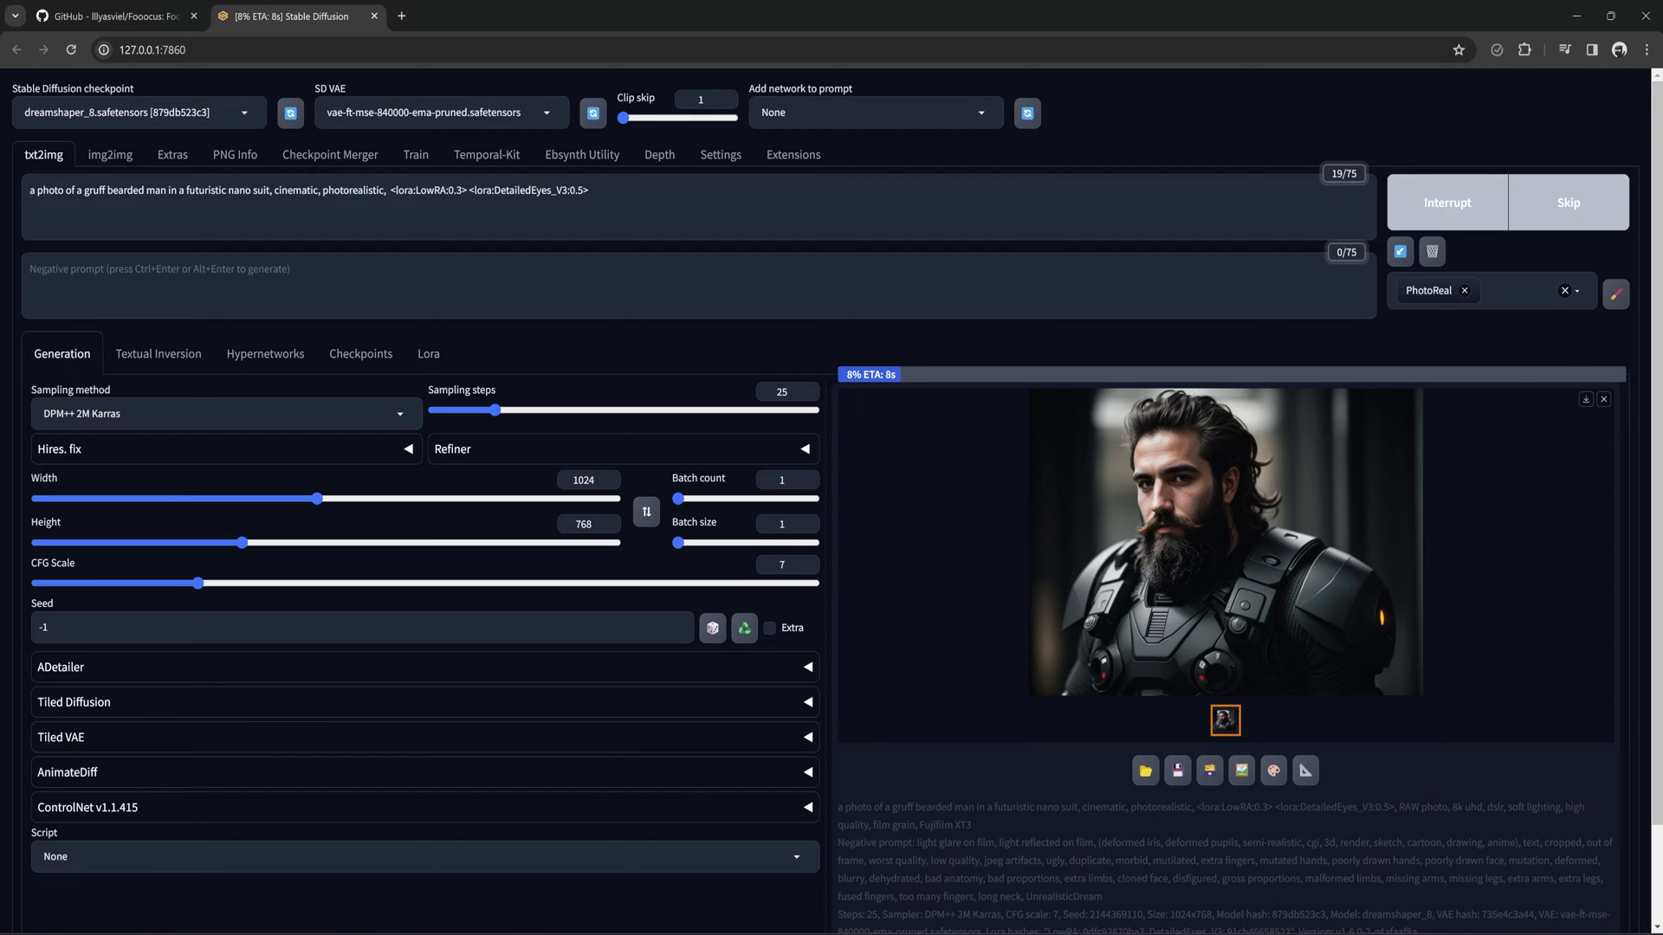
pyautogui.click(1125, 853)
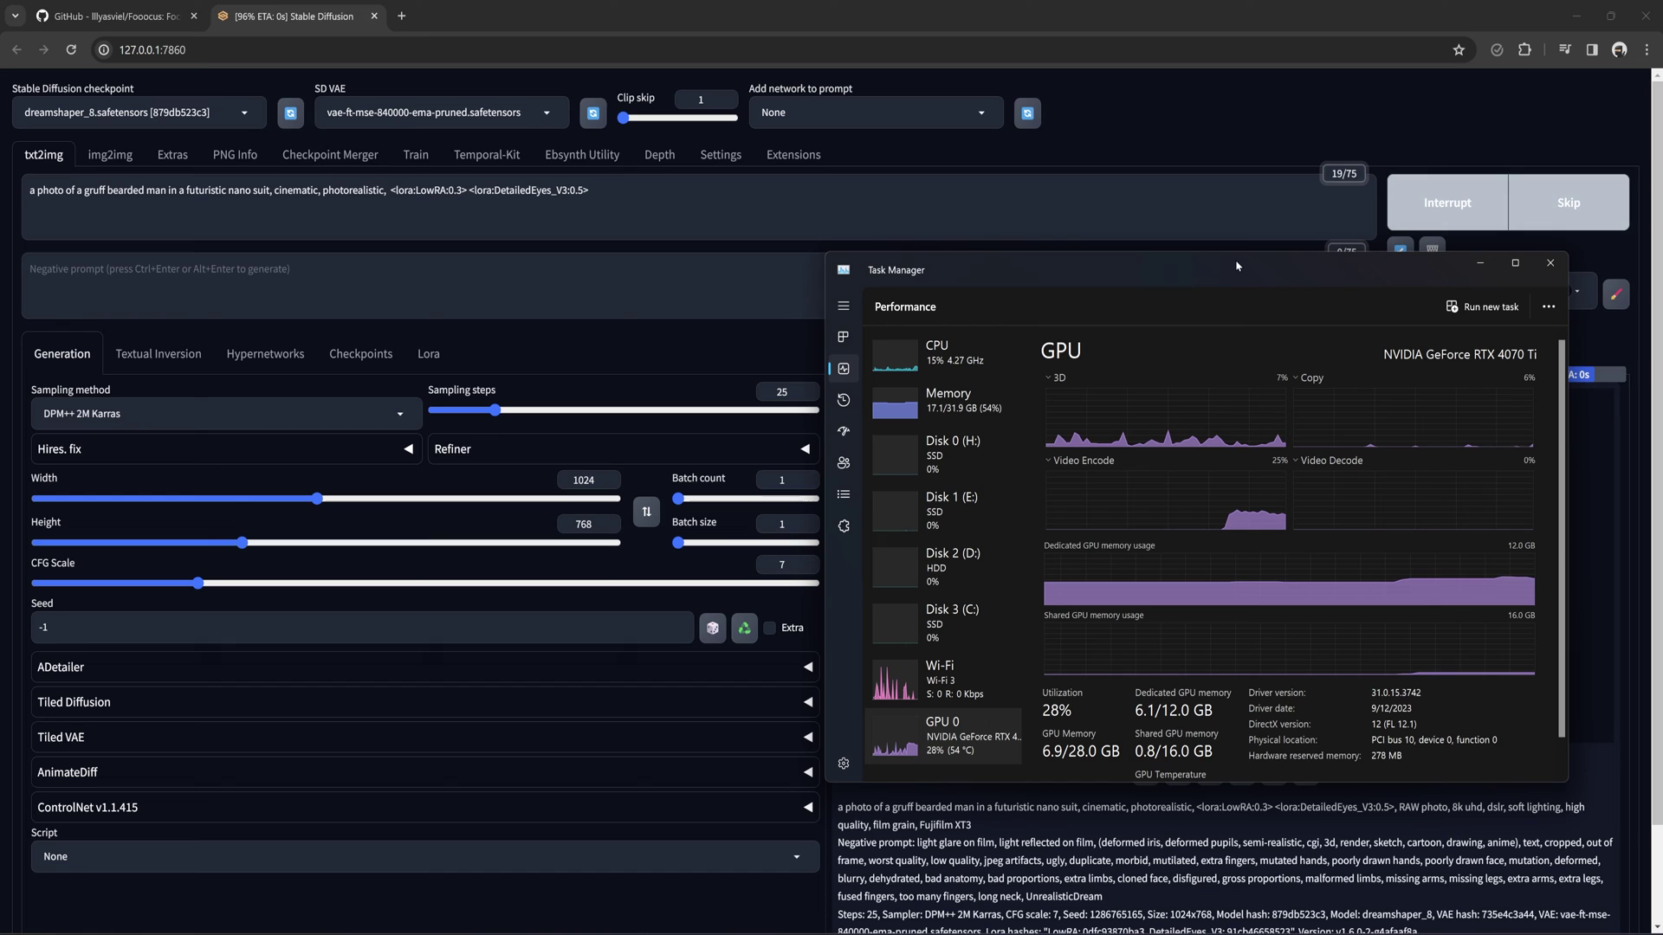
pyautogui.click(1169, 224)
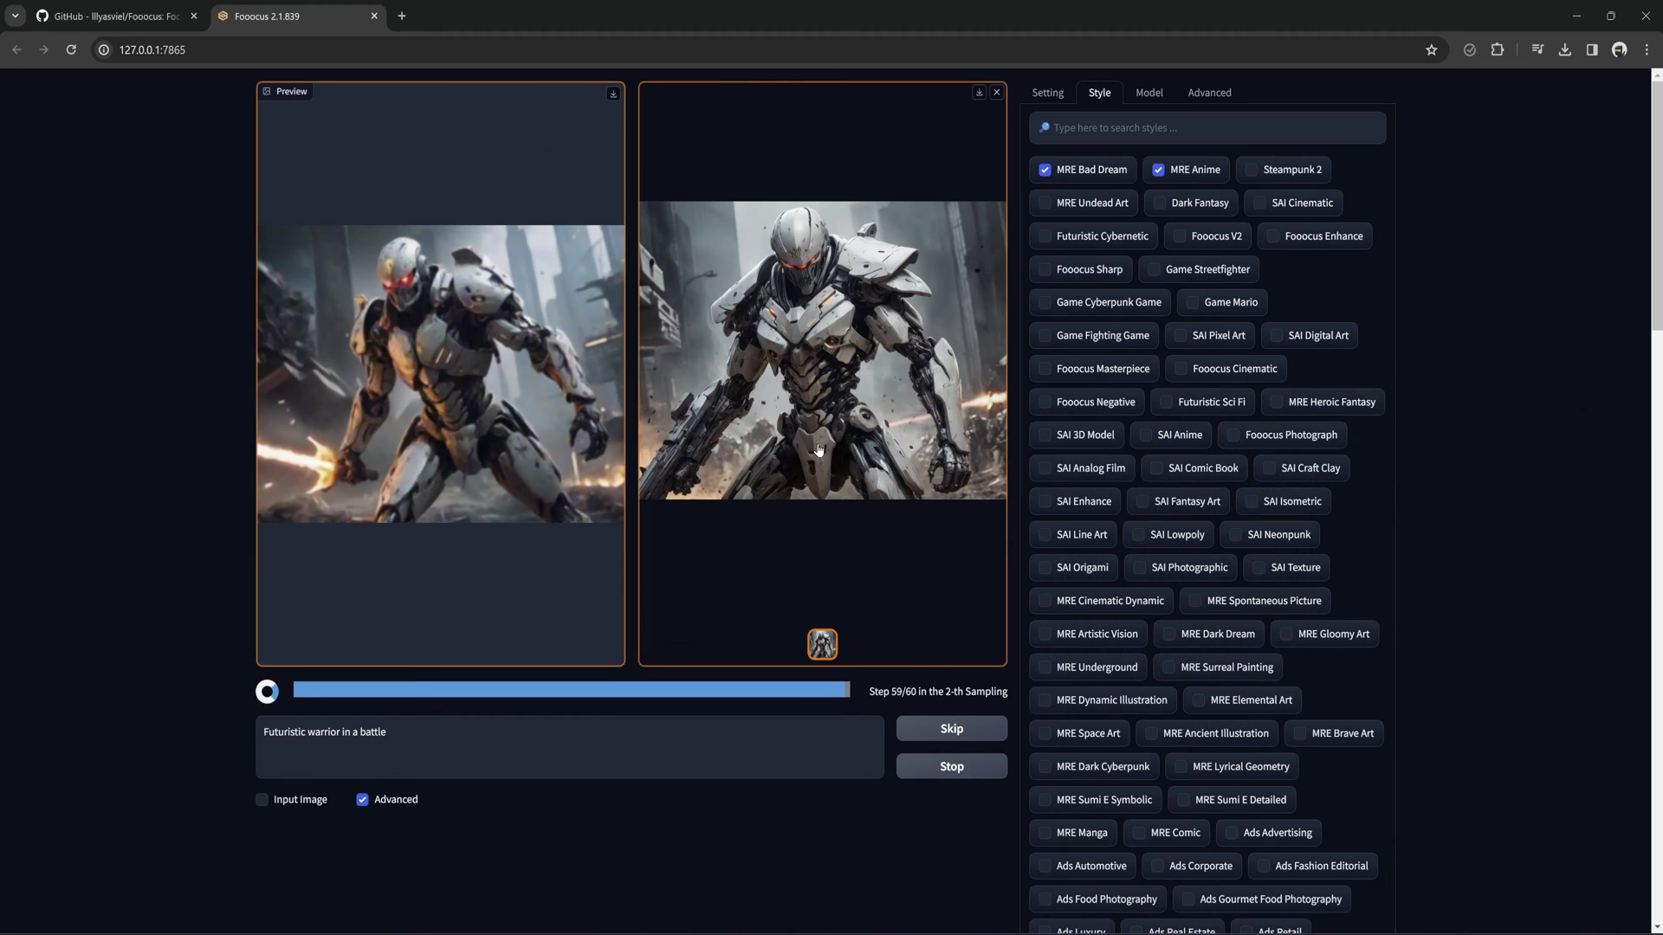
# - Review the two generated robot images full-screen
pyautogui.click(817, 444)
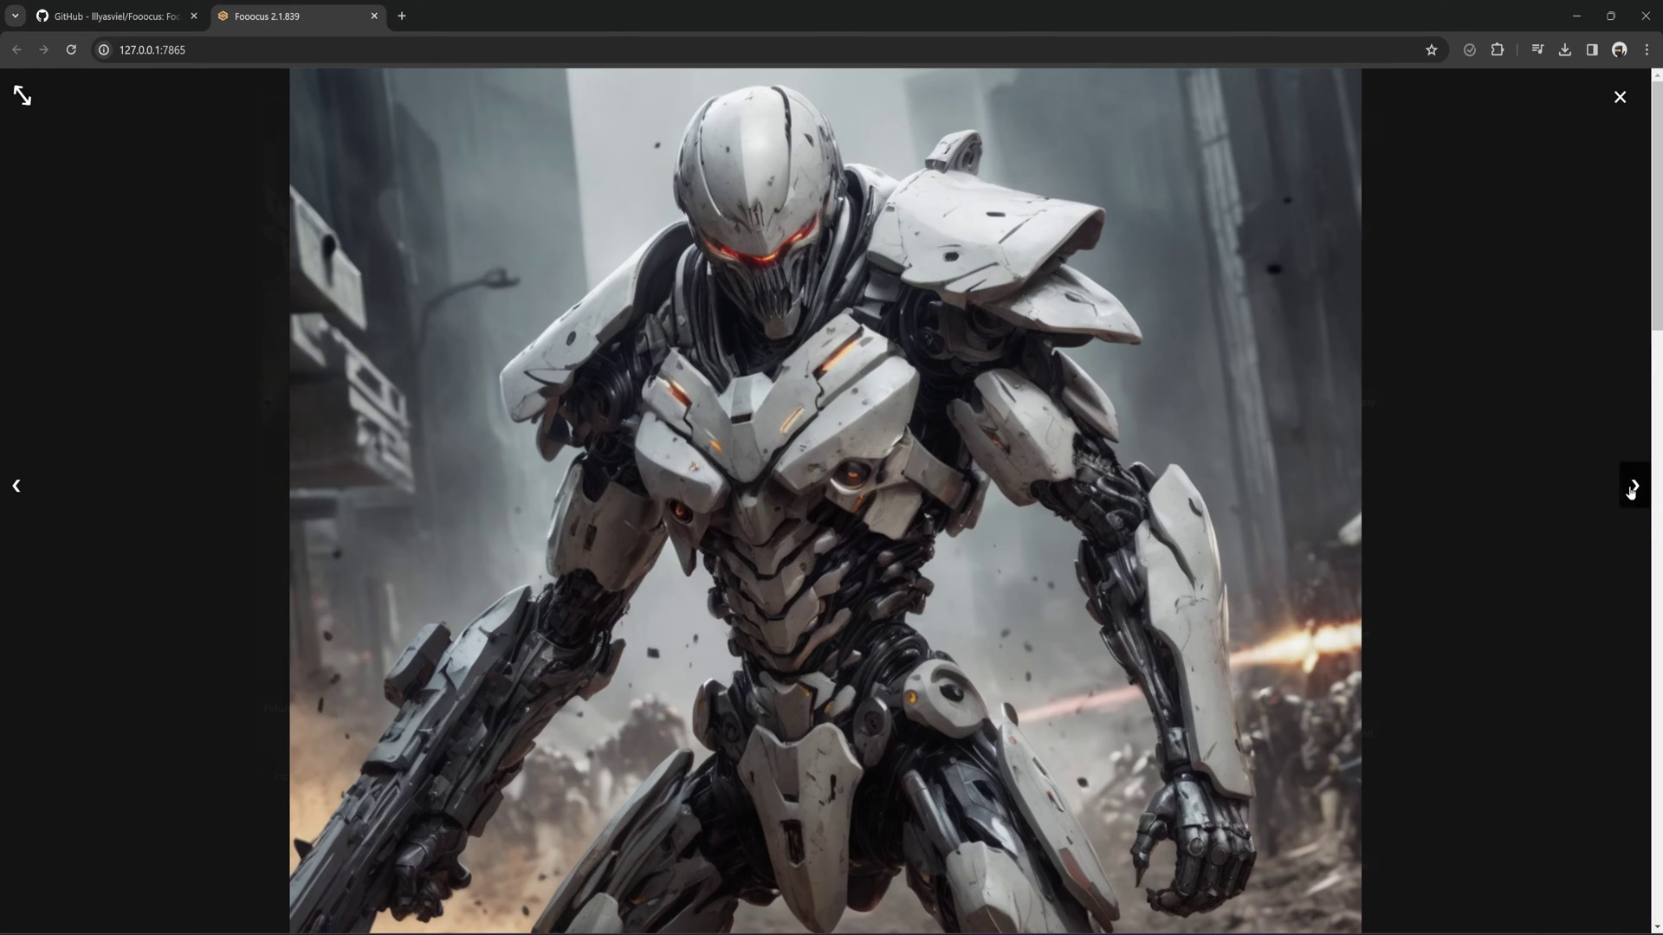
pyautogui.click(791, 376)
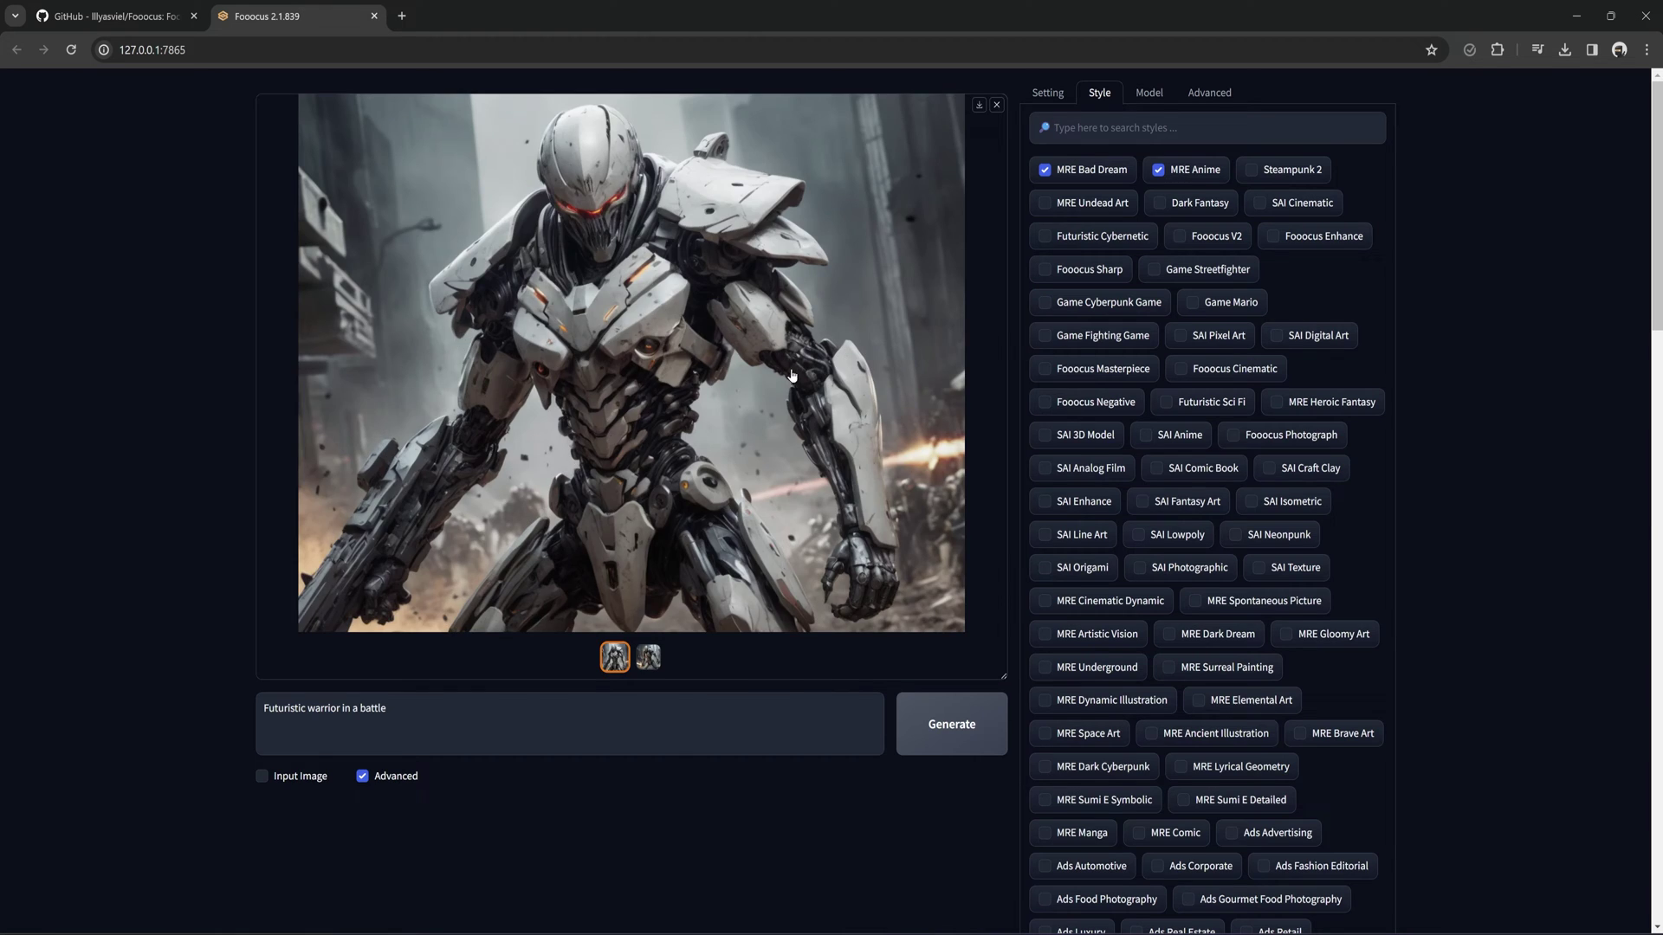
pyautogui.click(791, 376)
pyautogui.click(1631, 483)
pyautogui.click(1631, 482)
pyautogui.press('Escape')
# - Enable Input Image and switch to the Image Prompt options
pyautogui.click(261, 776)
pyautogui.scroll(-3, 266, 779)
pyautogui.click(414, 476)
pyautogui.scroll(-5, 409, 631)
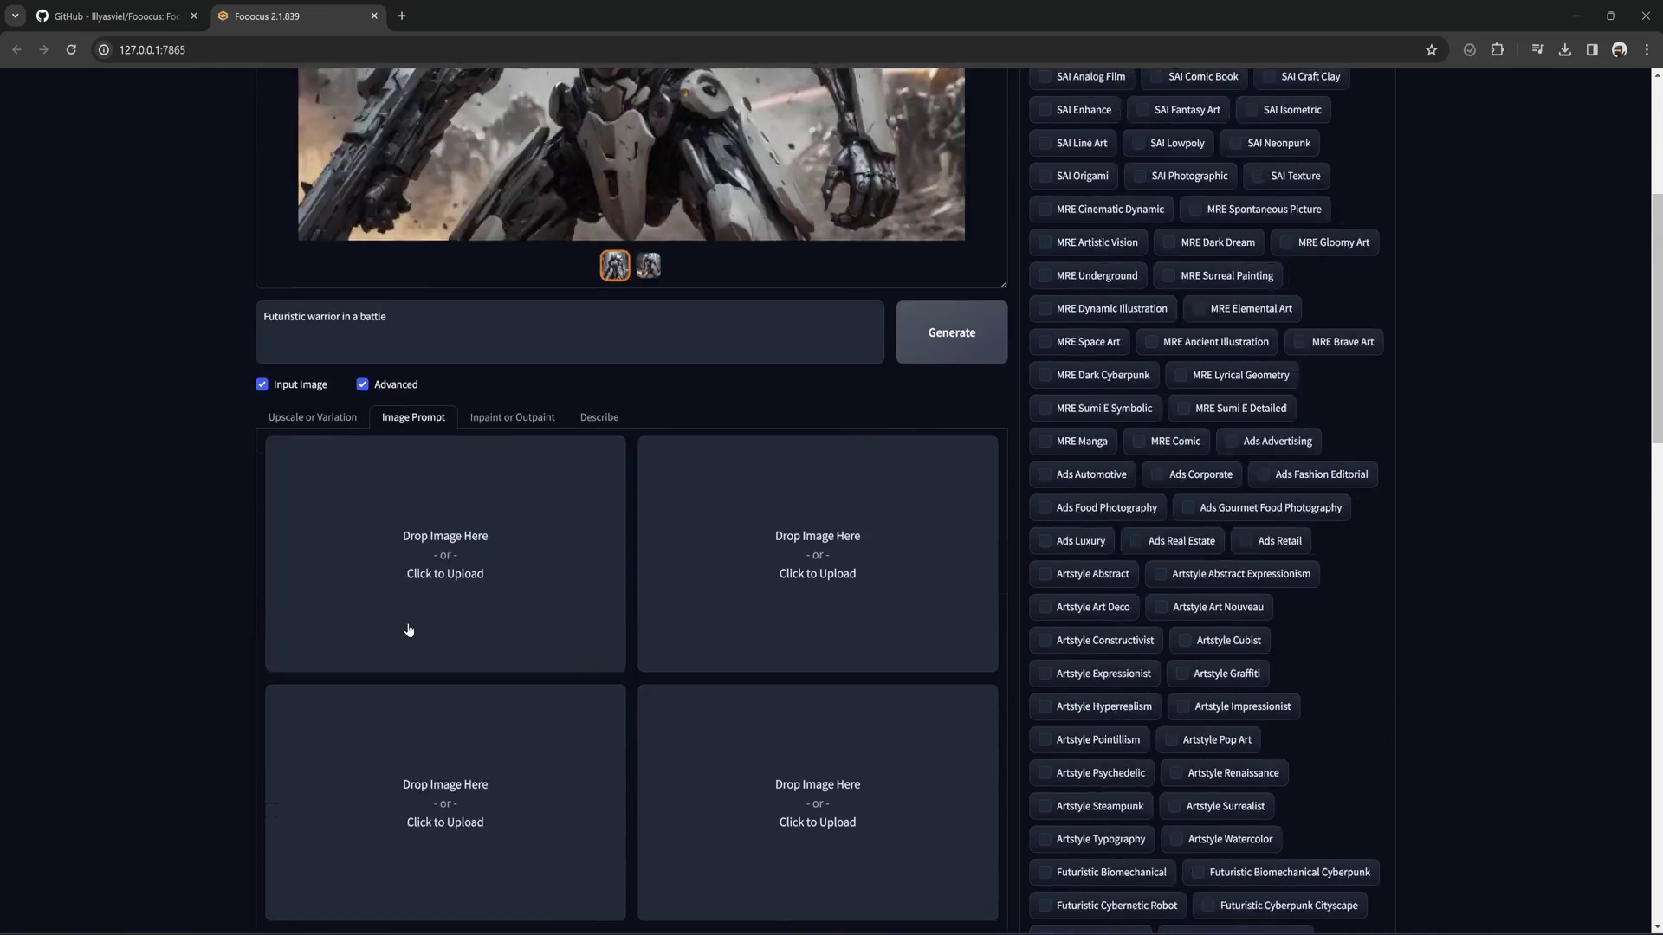
pyautogui.scroll(5, 560, 549)
# - Load the woman portrait as the second image prompt and generate
pyautogui.click(612, 761)
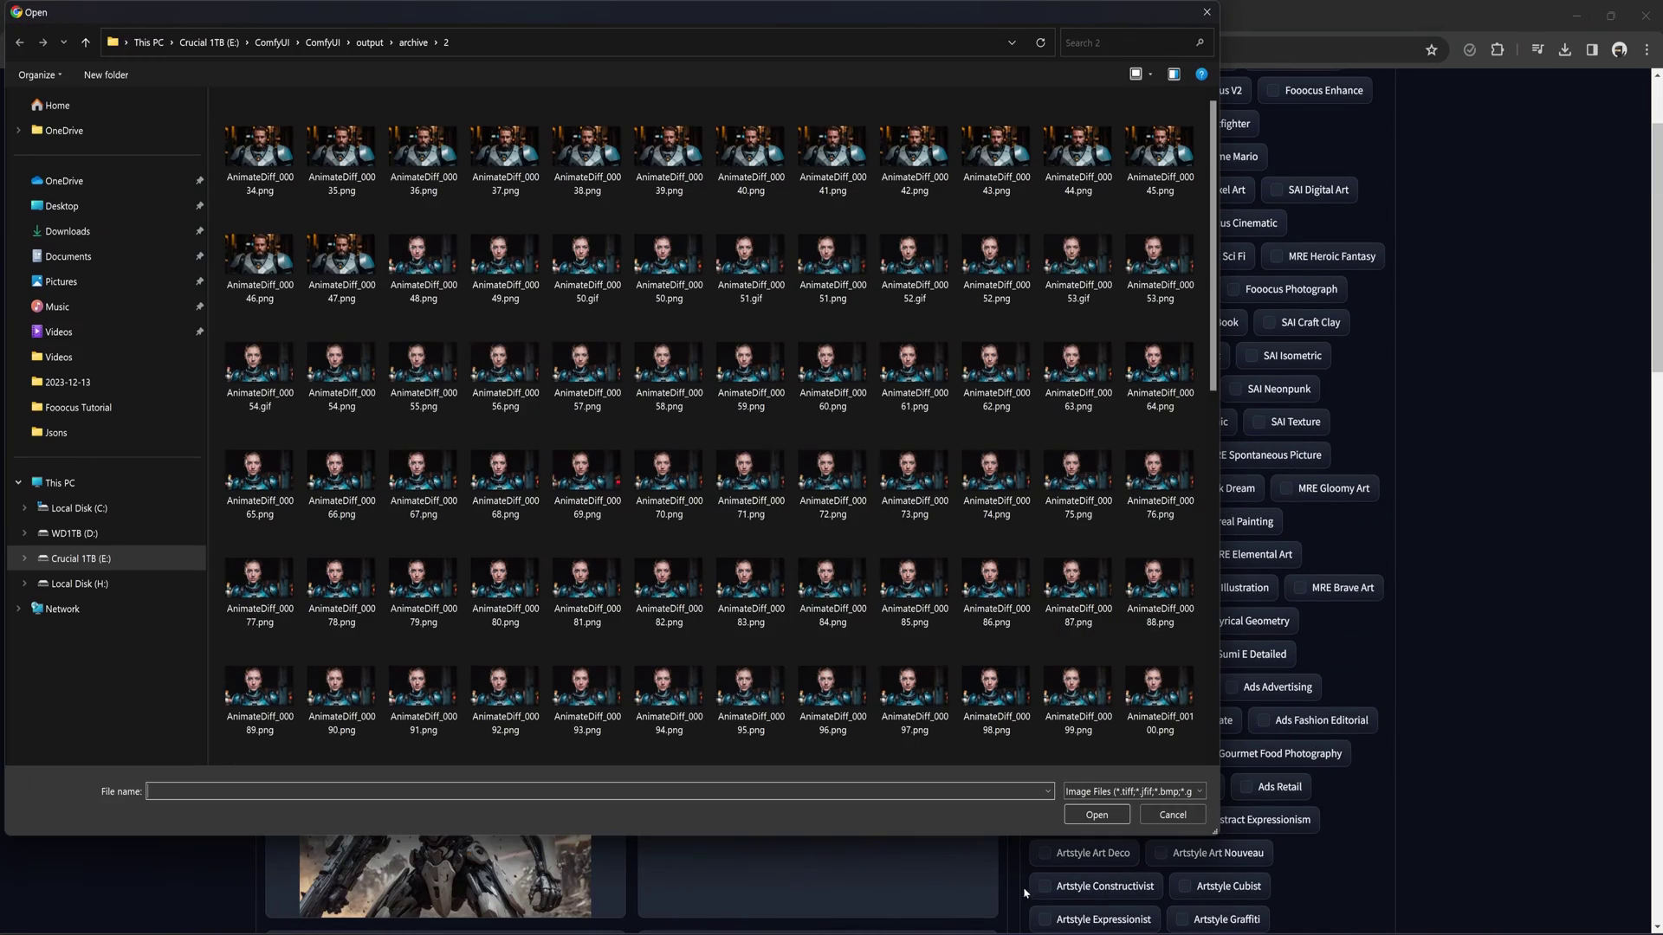
pyautogui.doubleClick(424, 256)
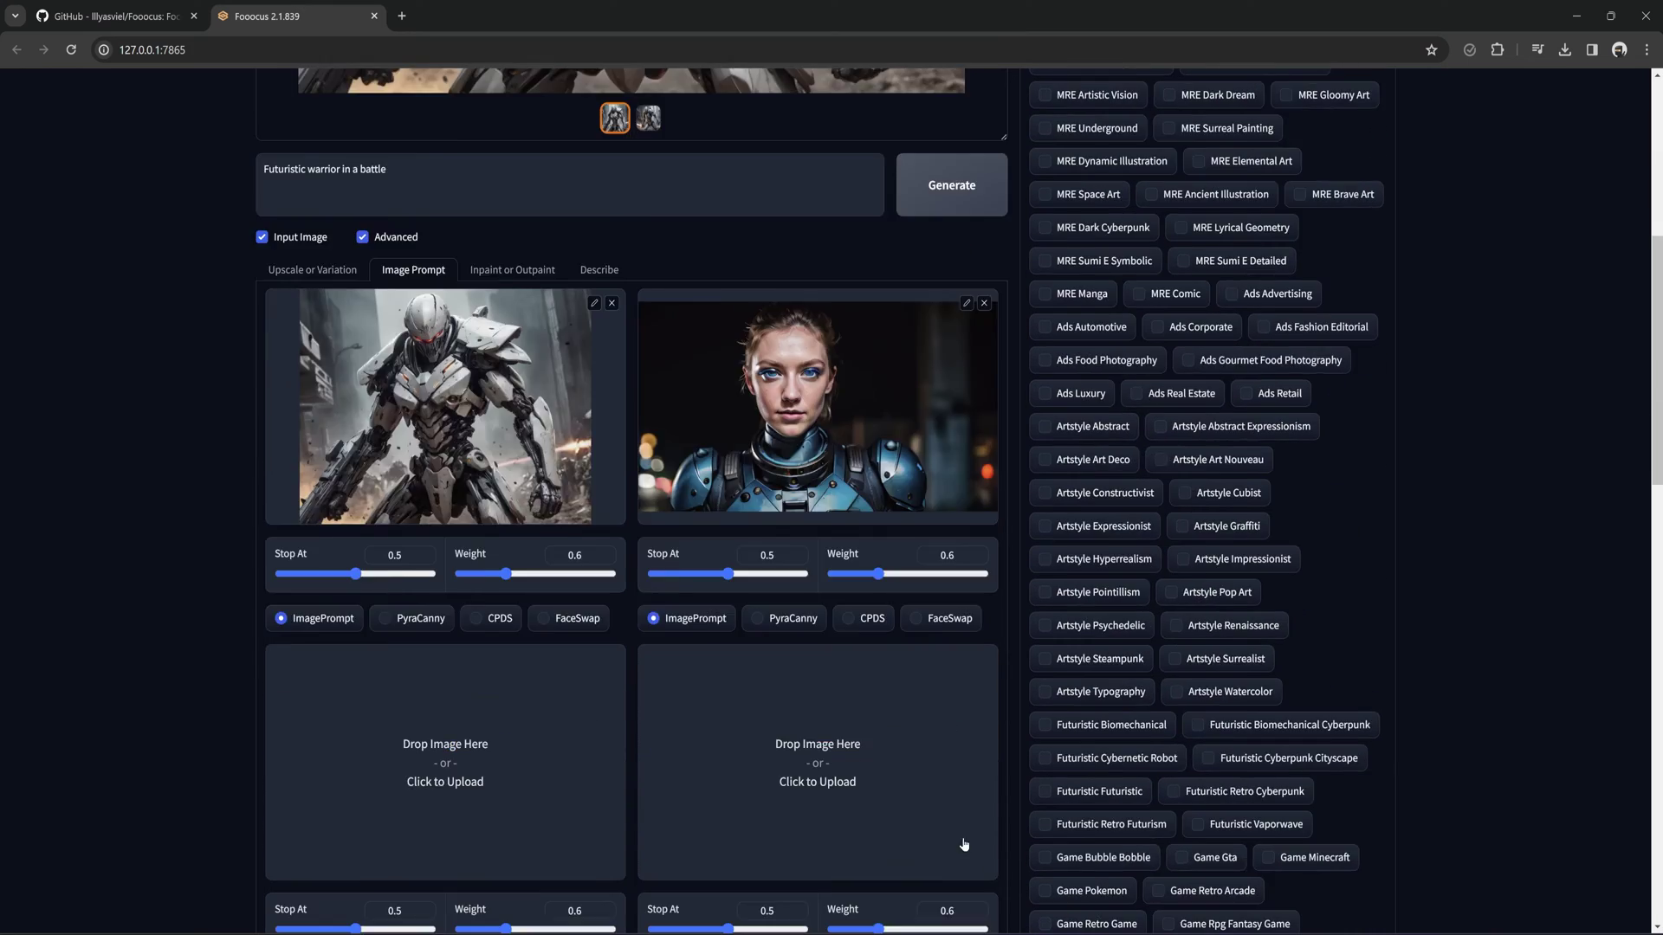
pyautogui.scroll(5, 963, 845)
pyautogui.click(947, 720)
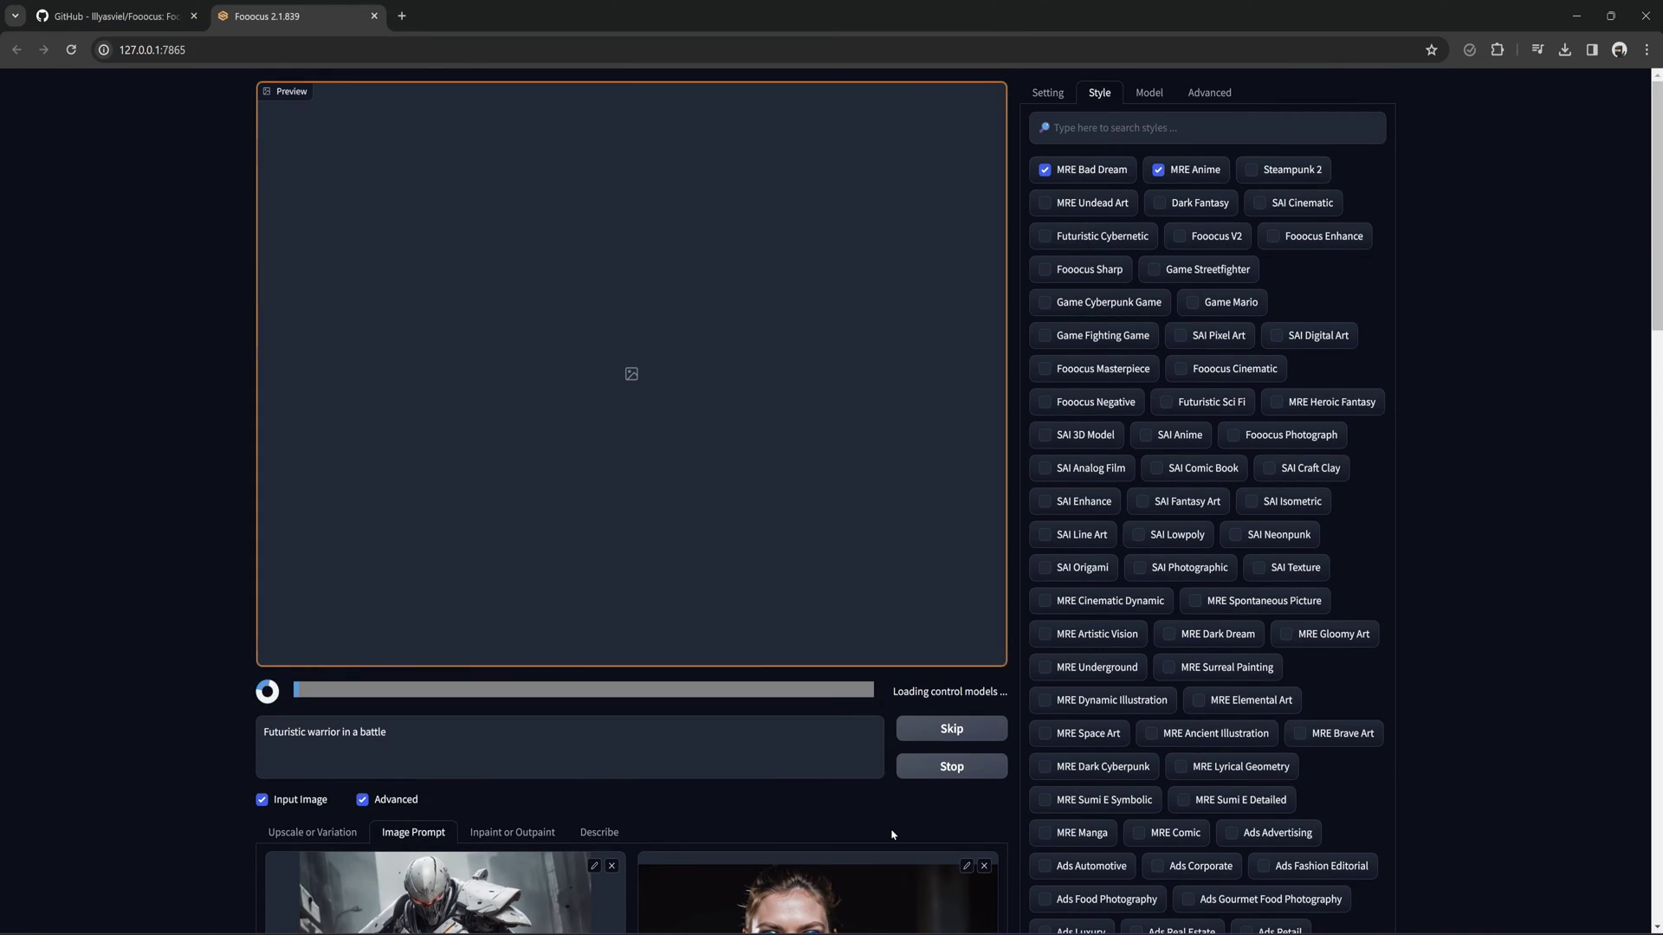
# - Pan the workflow canvas to reveal the video nodes
pyautogui.scroll(-5, 986, 658)
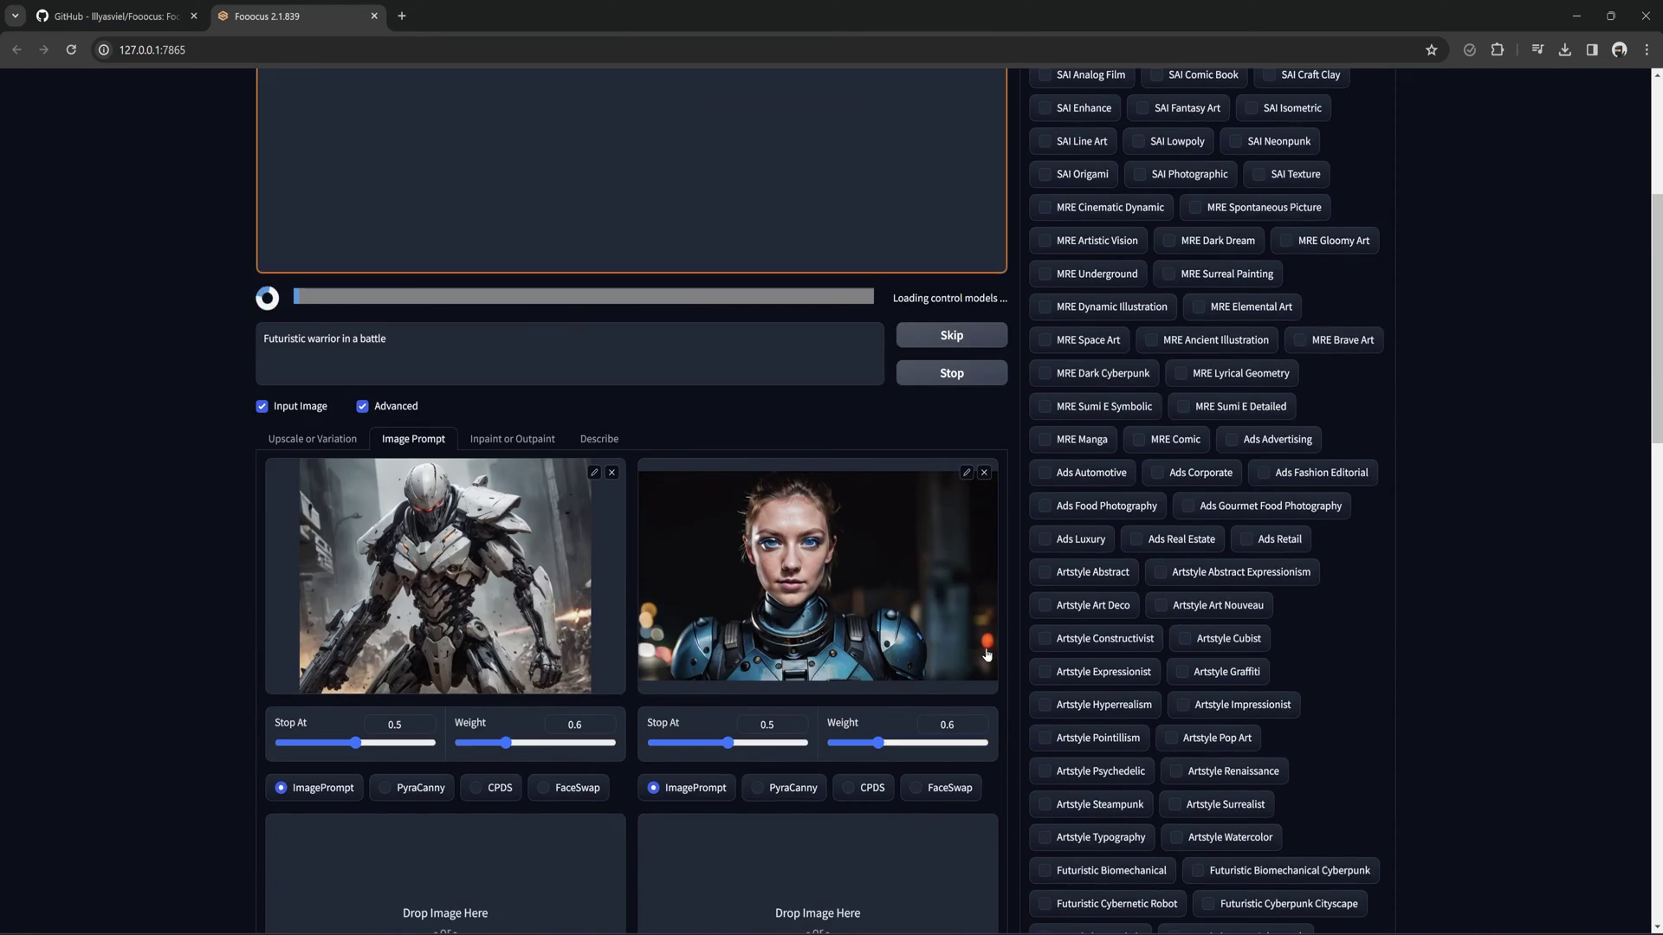
pyautogui.scroll(5, 986, 659)
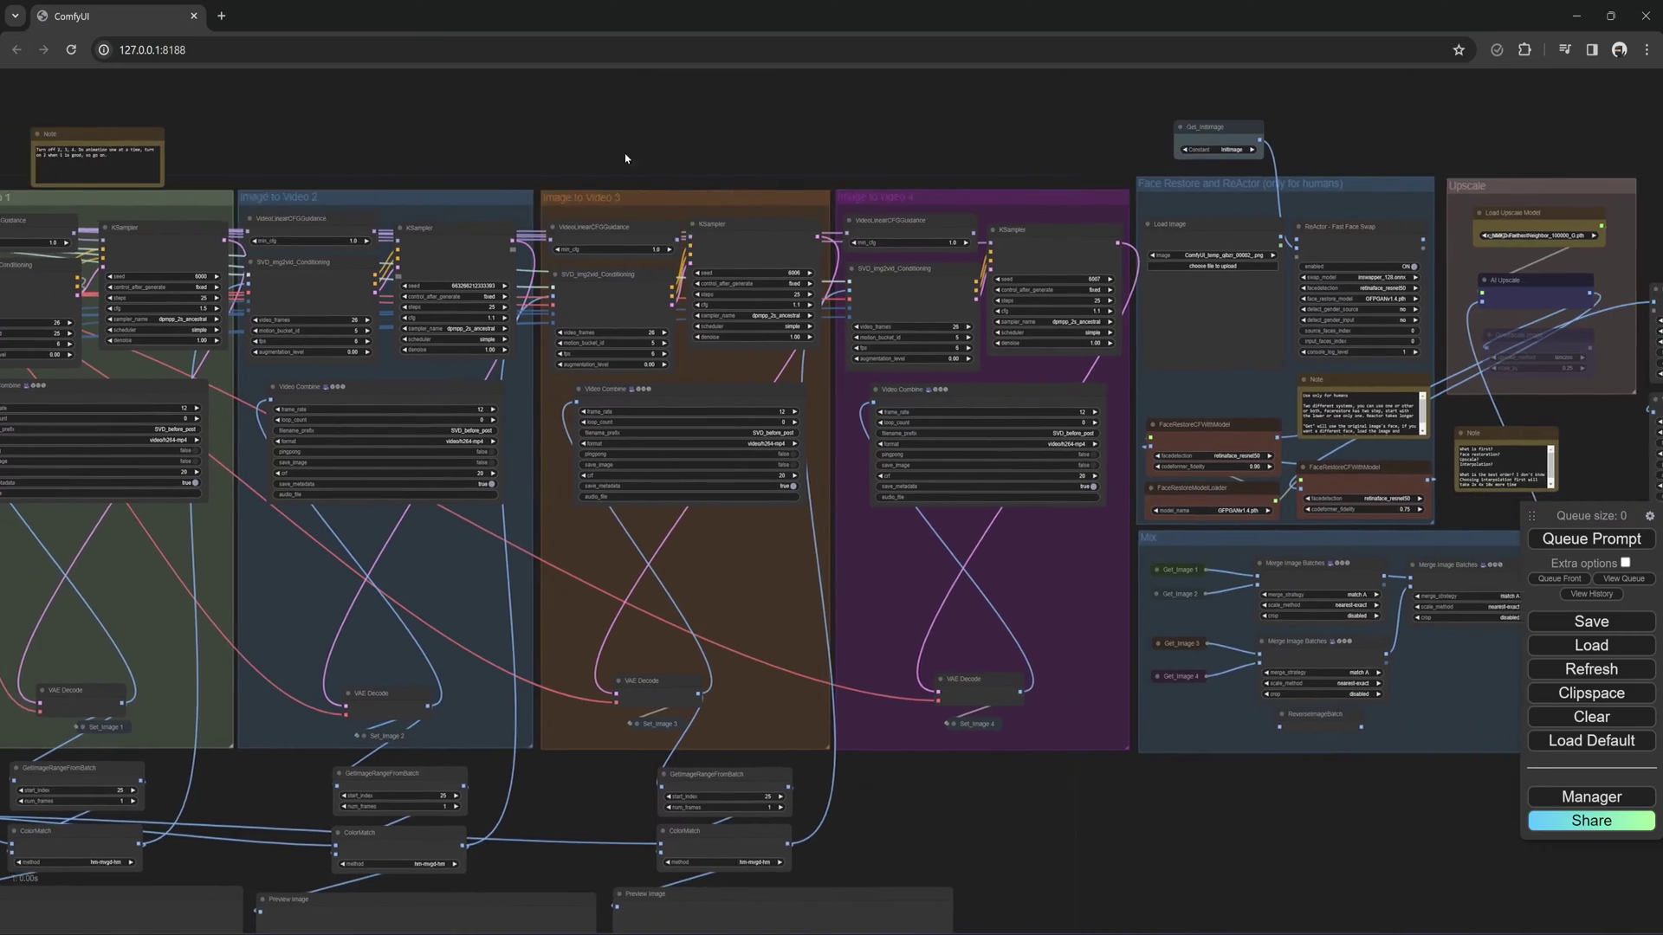
pyautogui.moveTo(625, 159); pyautogui.dragTo(260, 140)
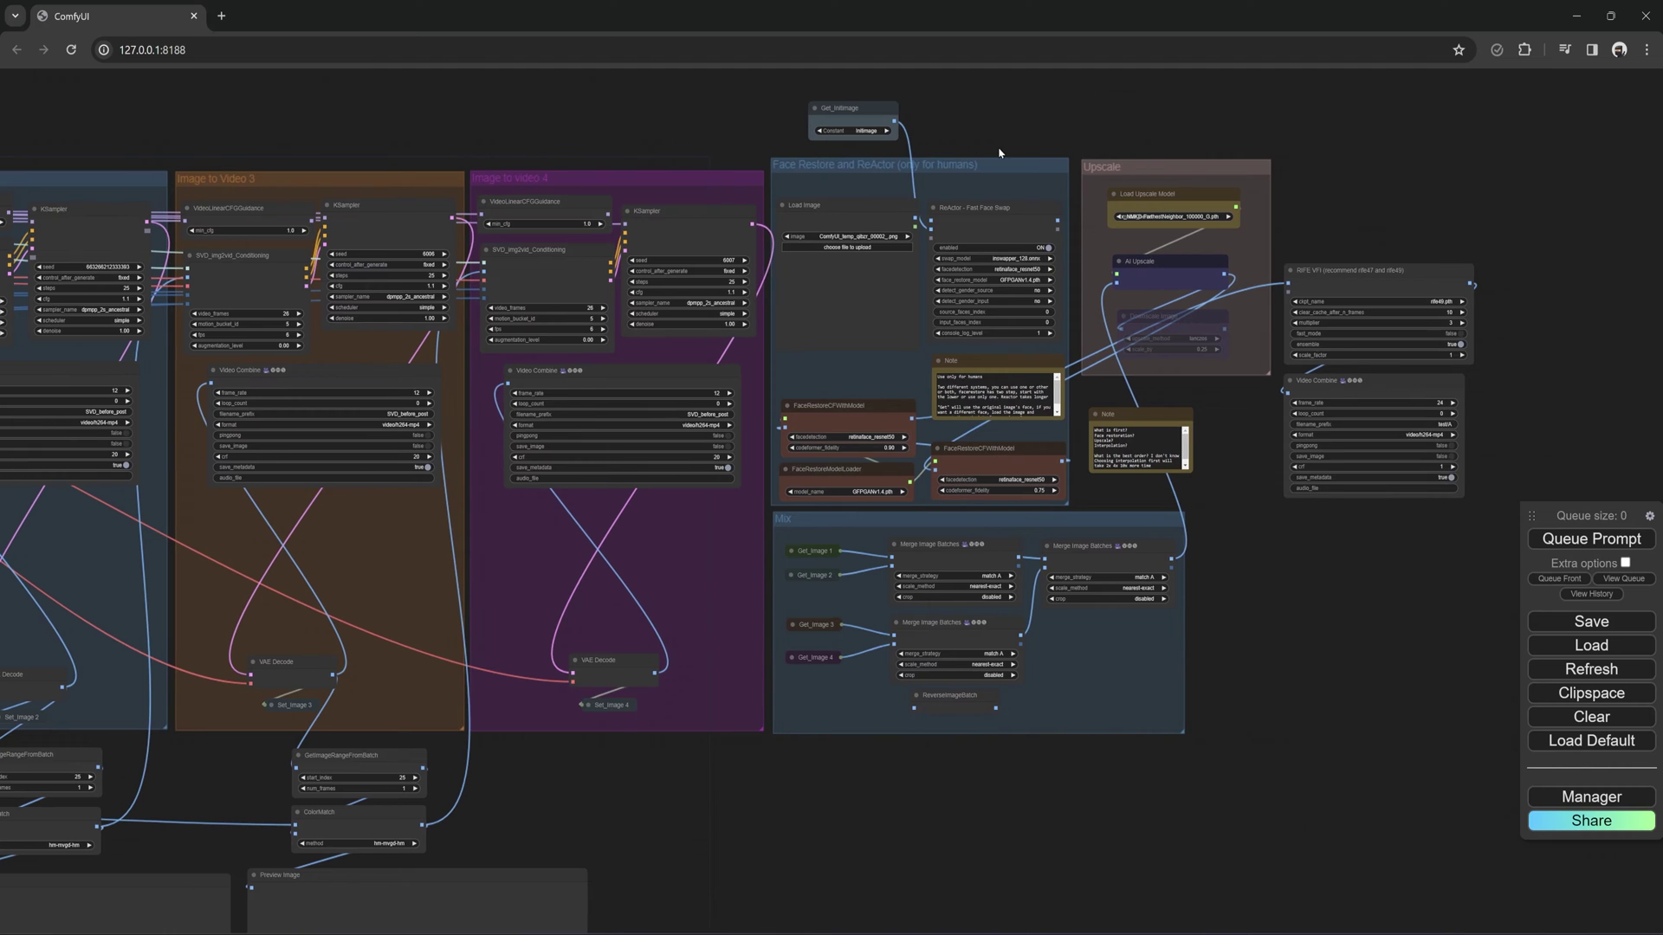
pyautogui.moveTo(1000, 154); pyautogui.dragTo(1051, 140)
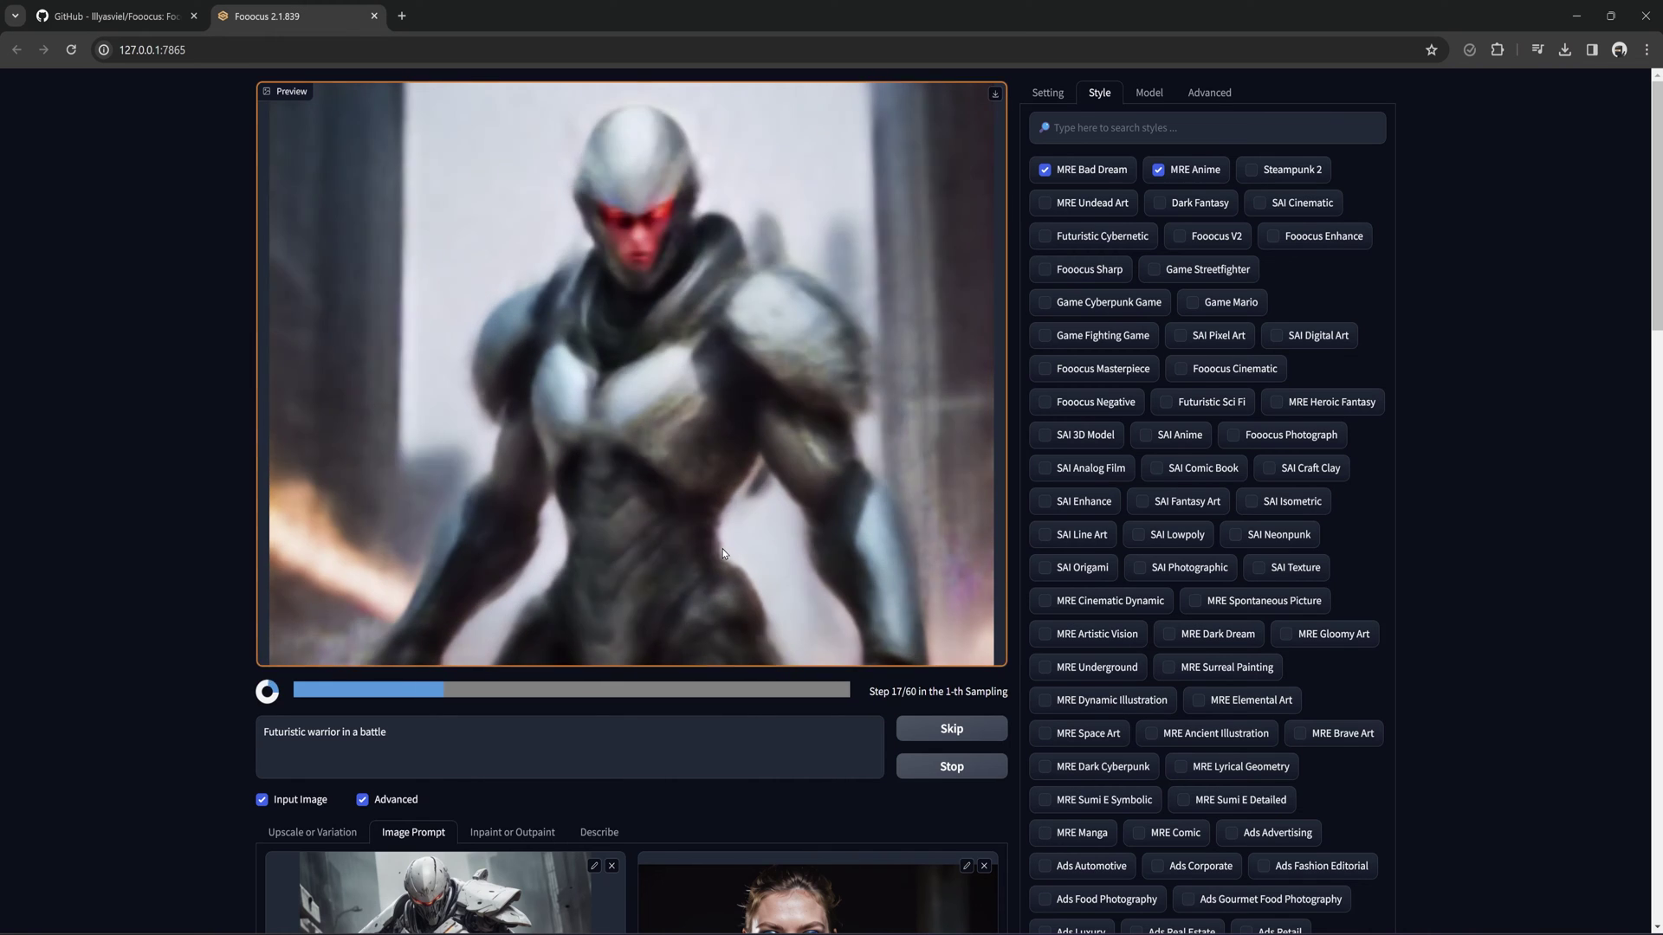
pyautogui.scroll(-3, 722, 554)
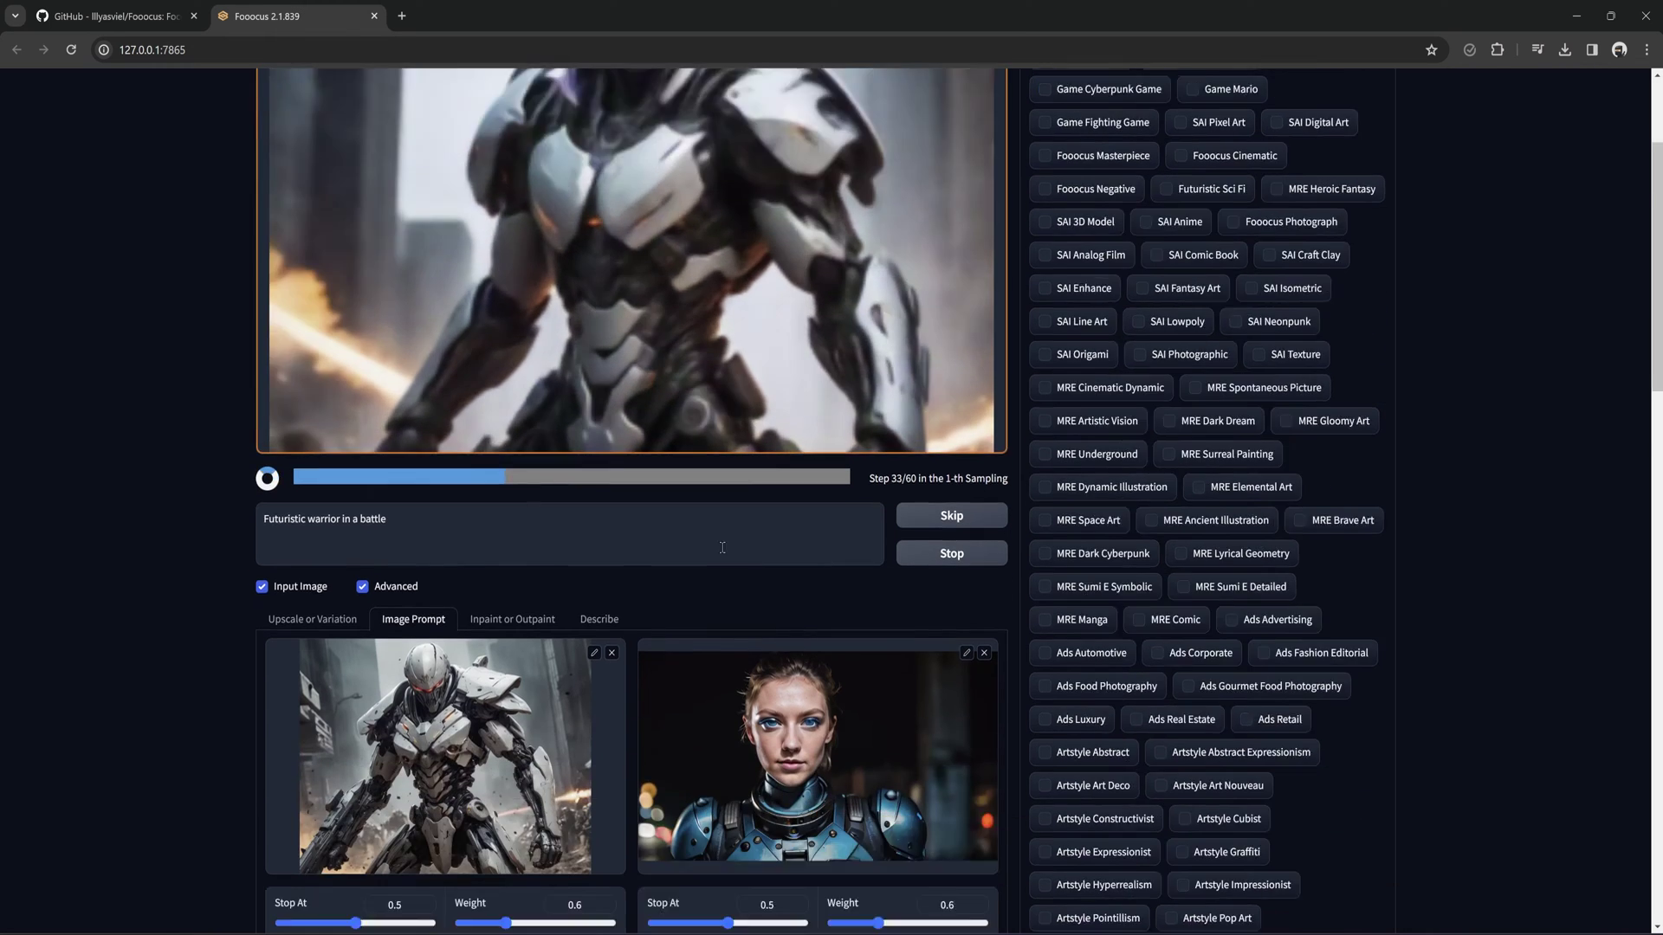
pyautogui.scroll(-2, 722, 547)
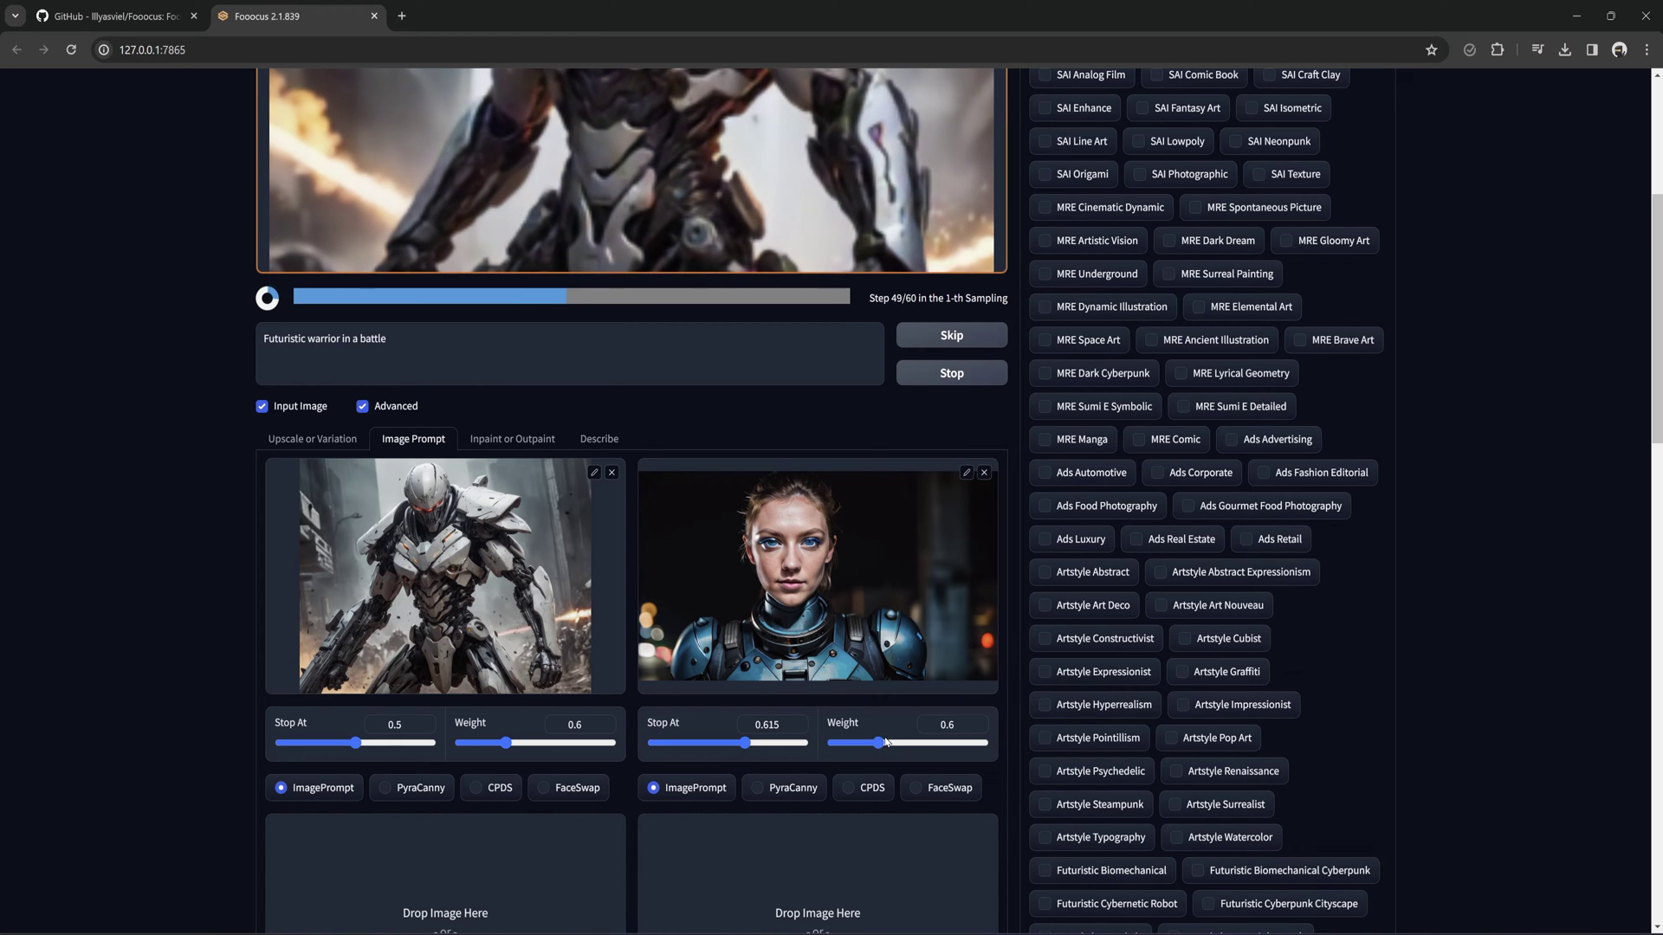
pyautogui.scroll(5, 892, 743)
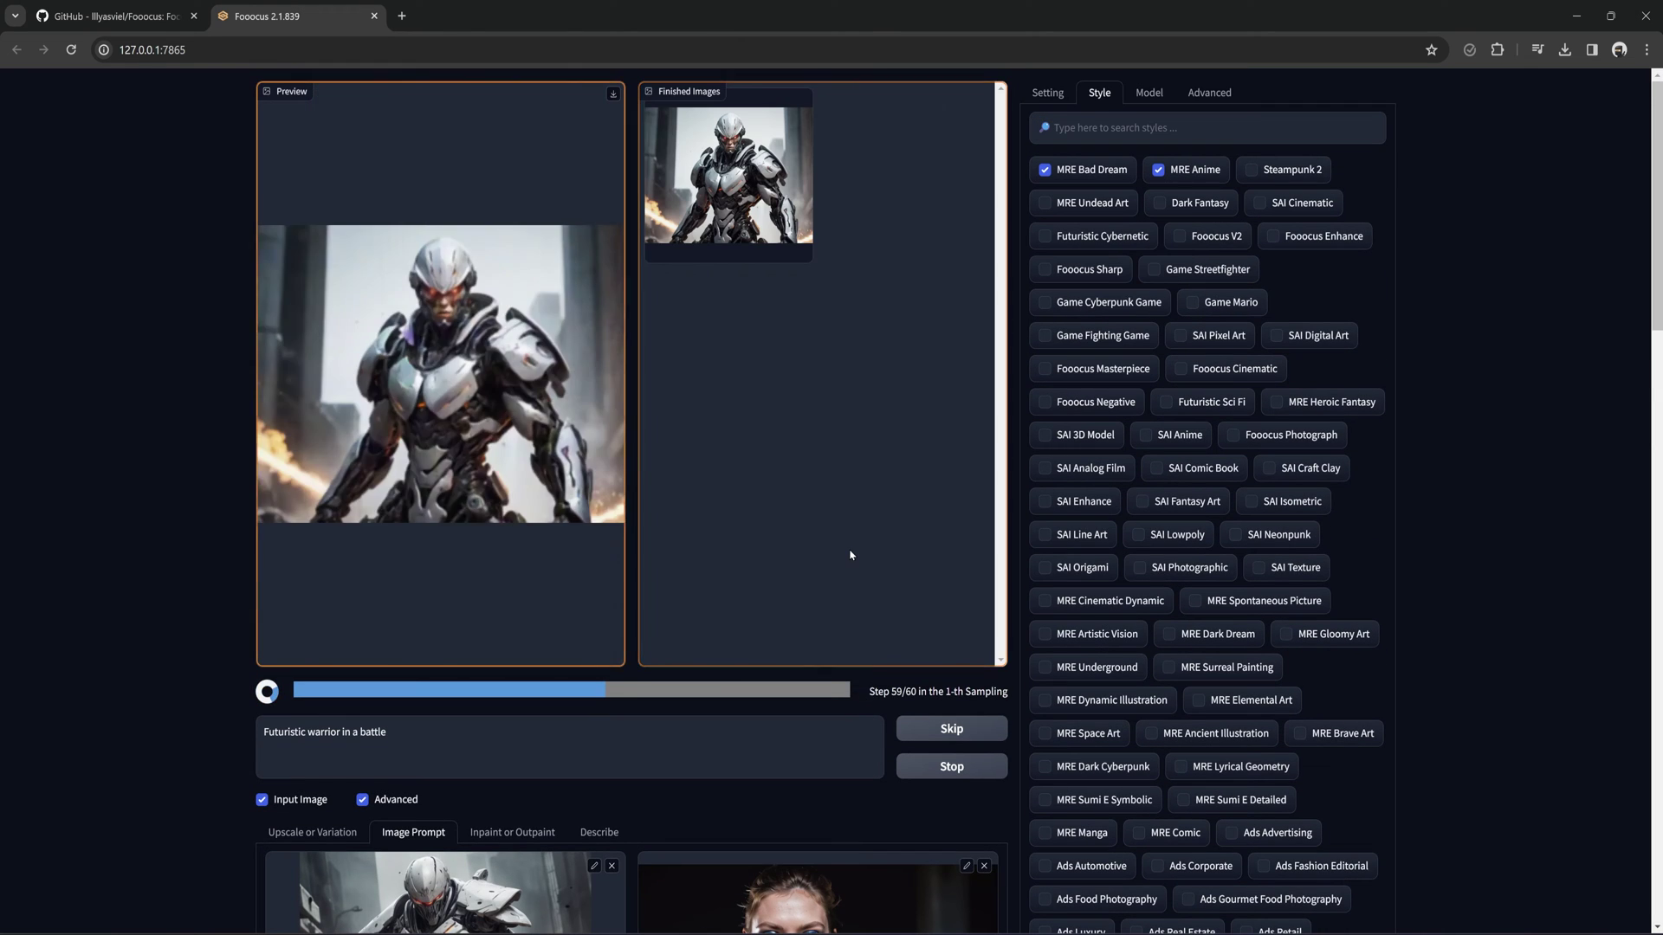
# - Inspect the finished silver-armoured warrior image full-screen
pyautogui.click(728, 176)
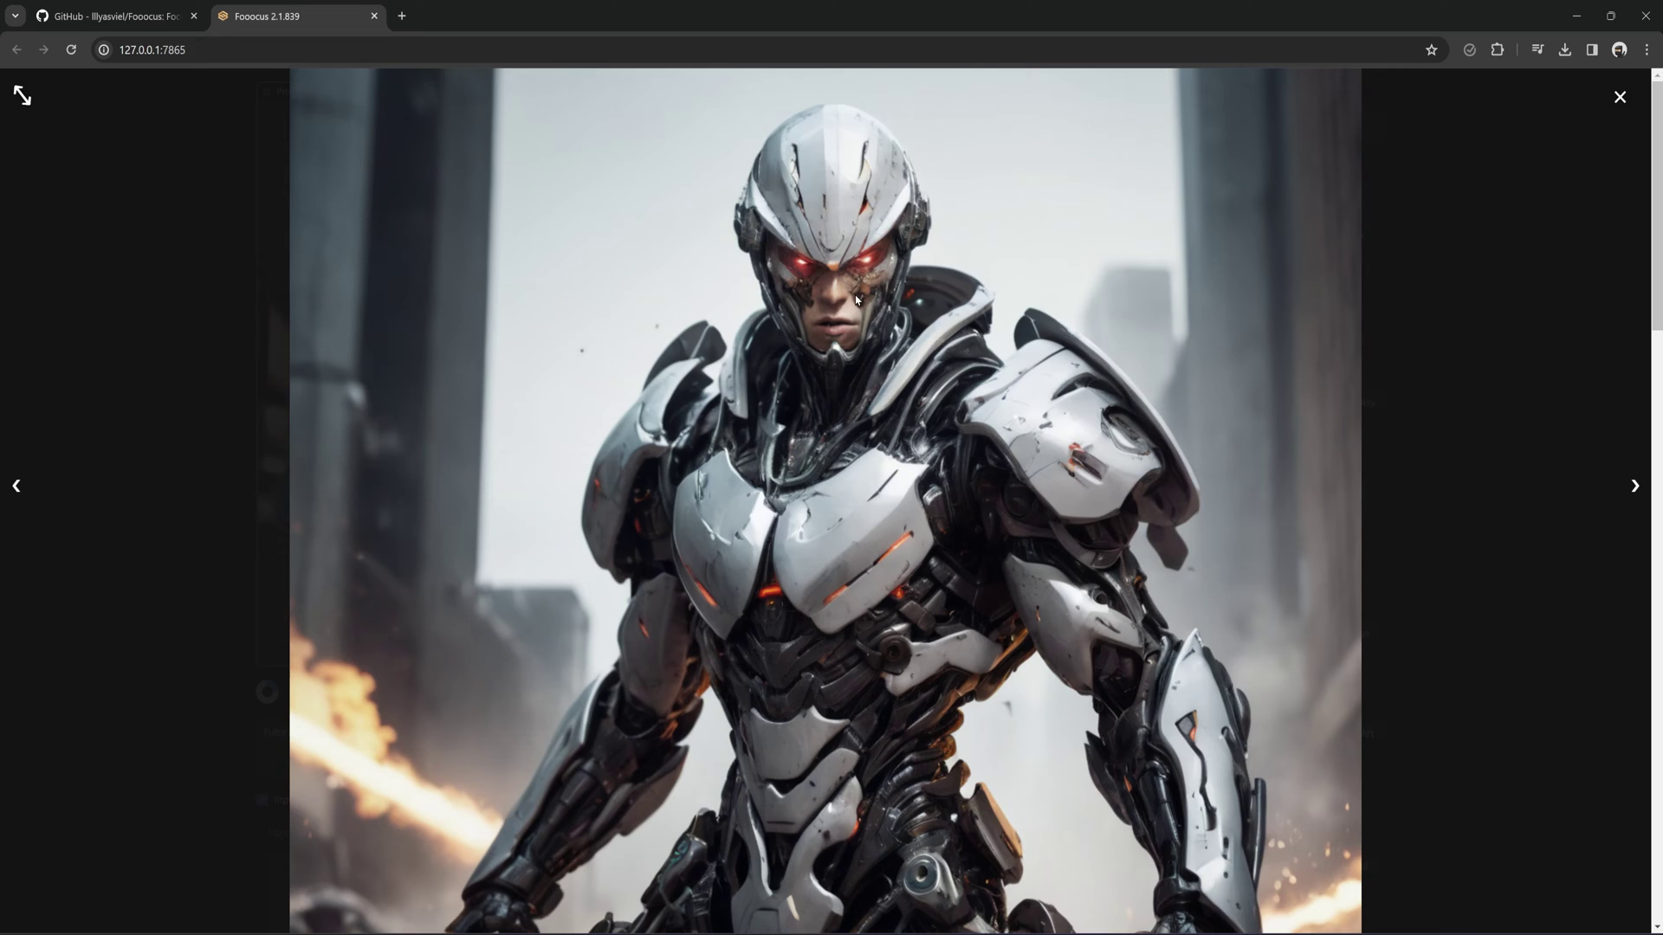
pyautogui.click(740, 395)
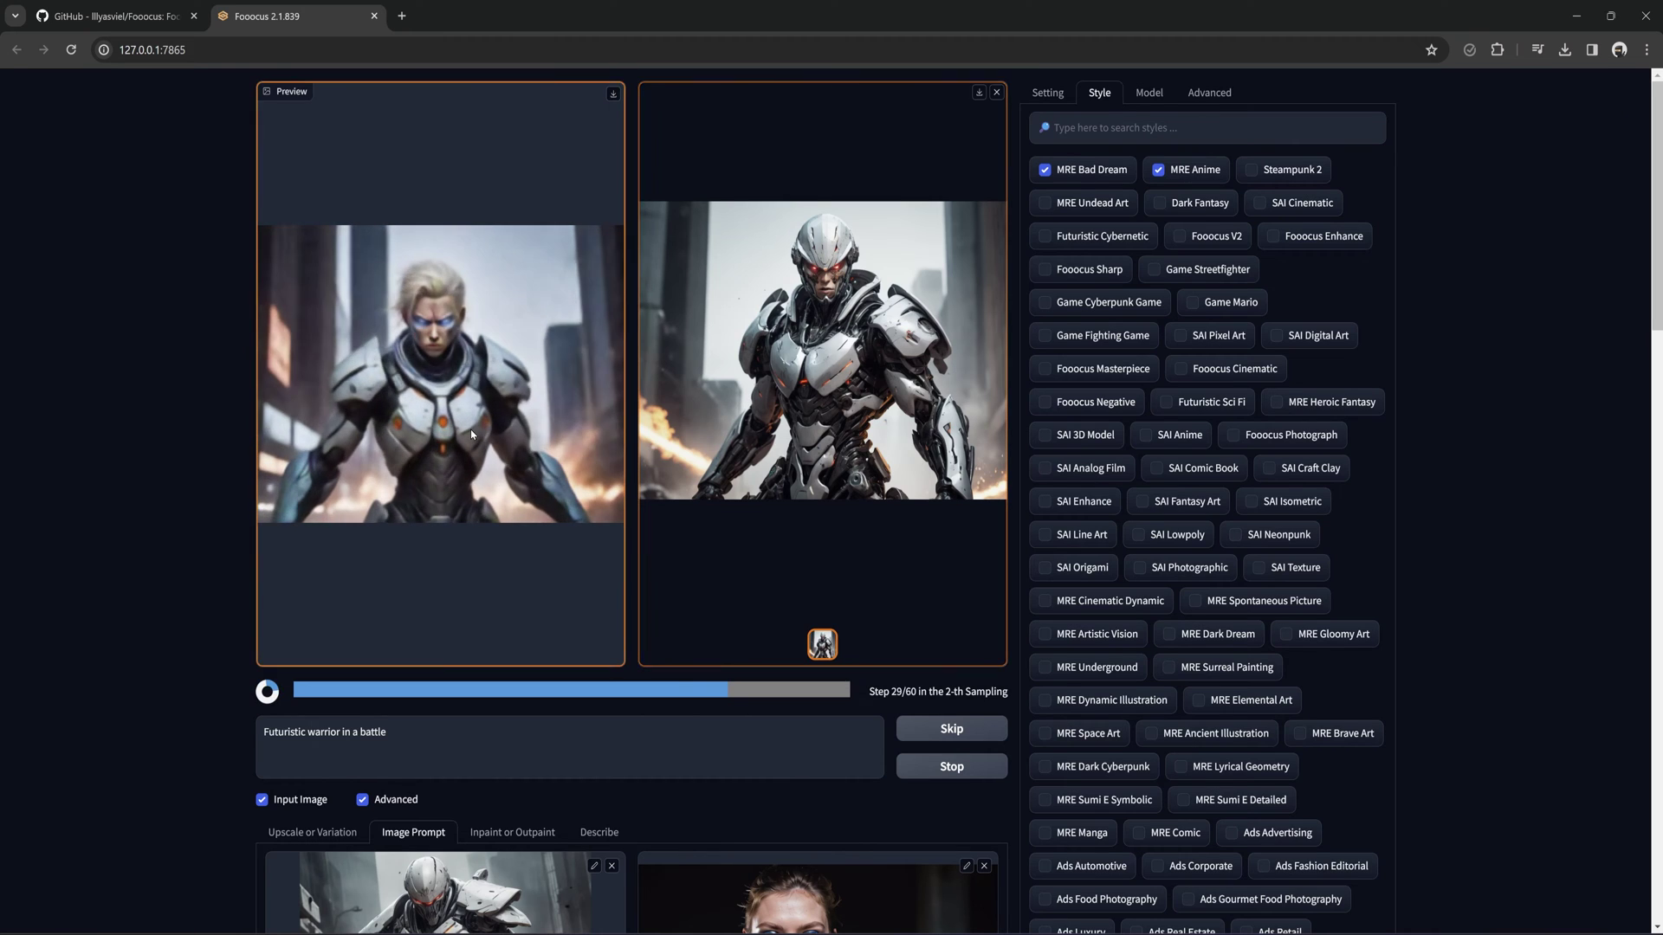
pyautogui.scroll(-4, 470, 428)
pyautogui.scroll(3, 470, 429)
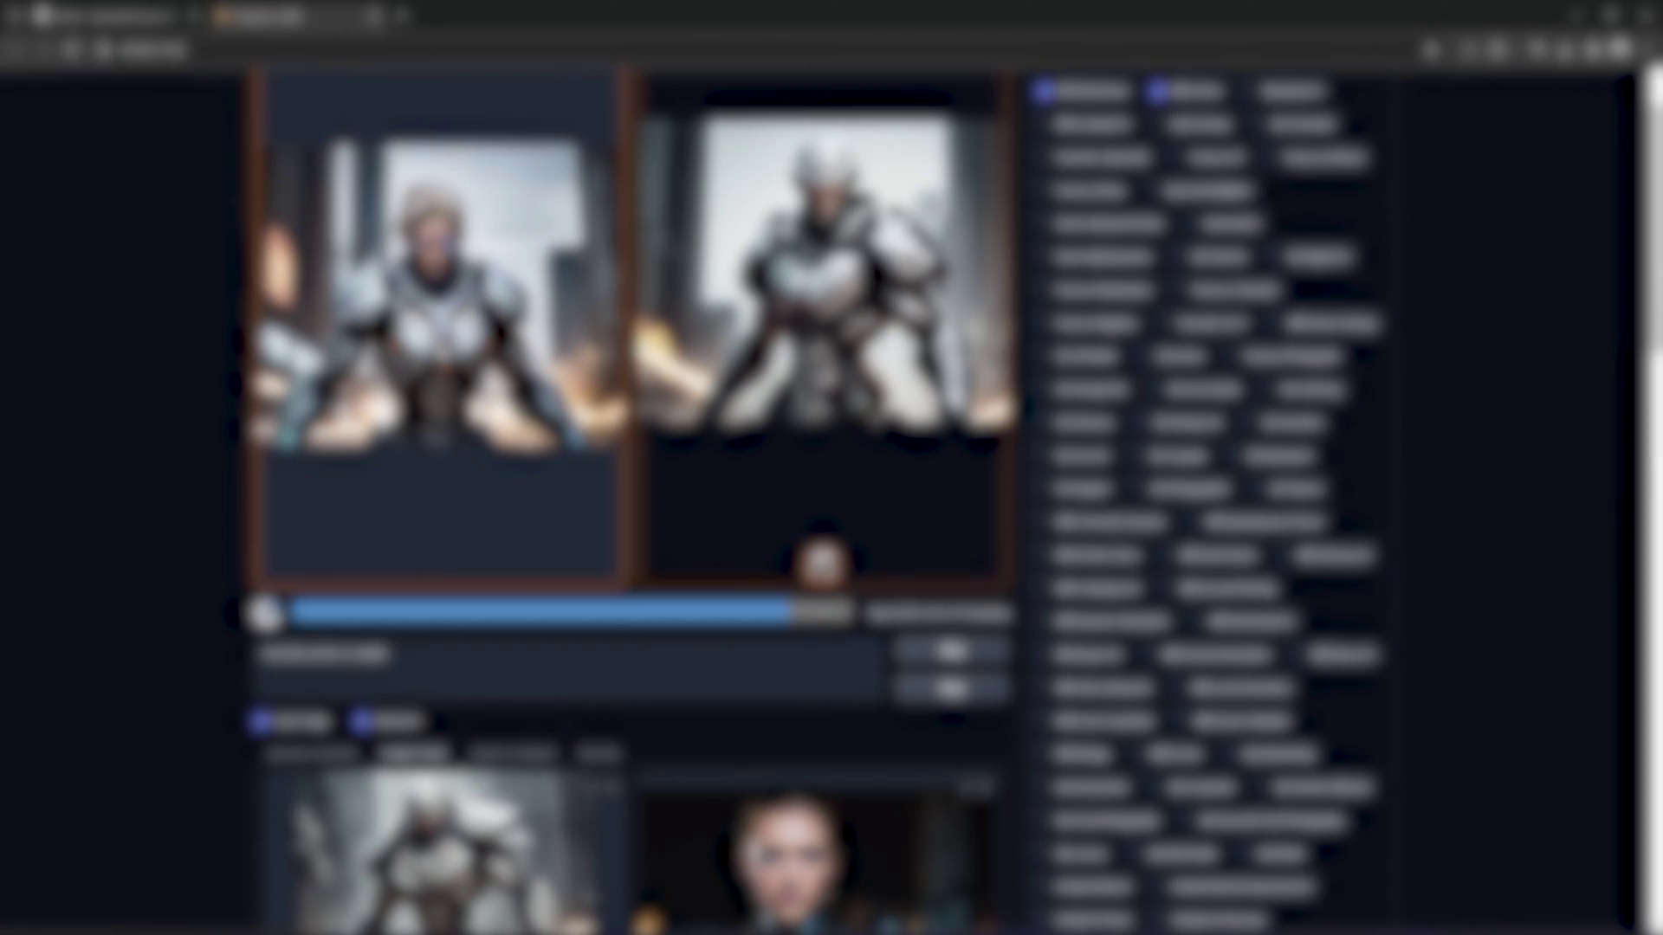
pyautogui.scroll(-3, 471, 429)
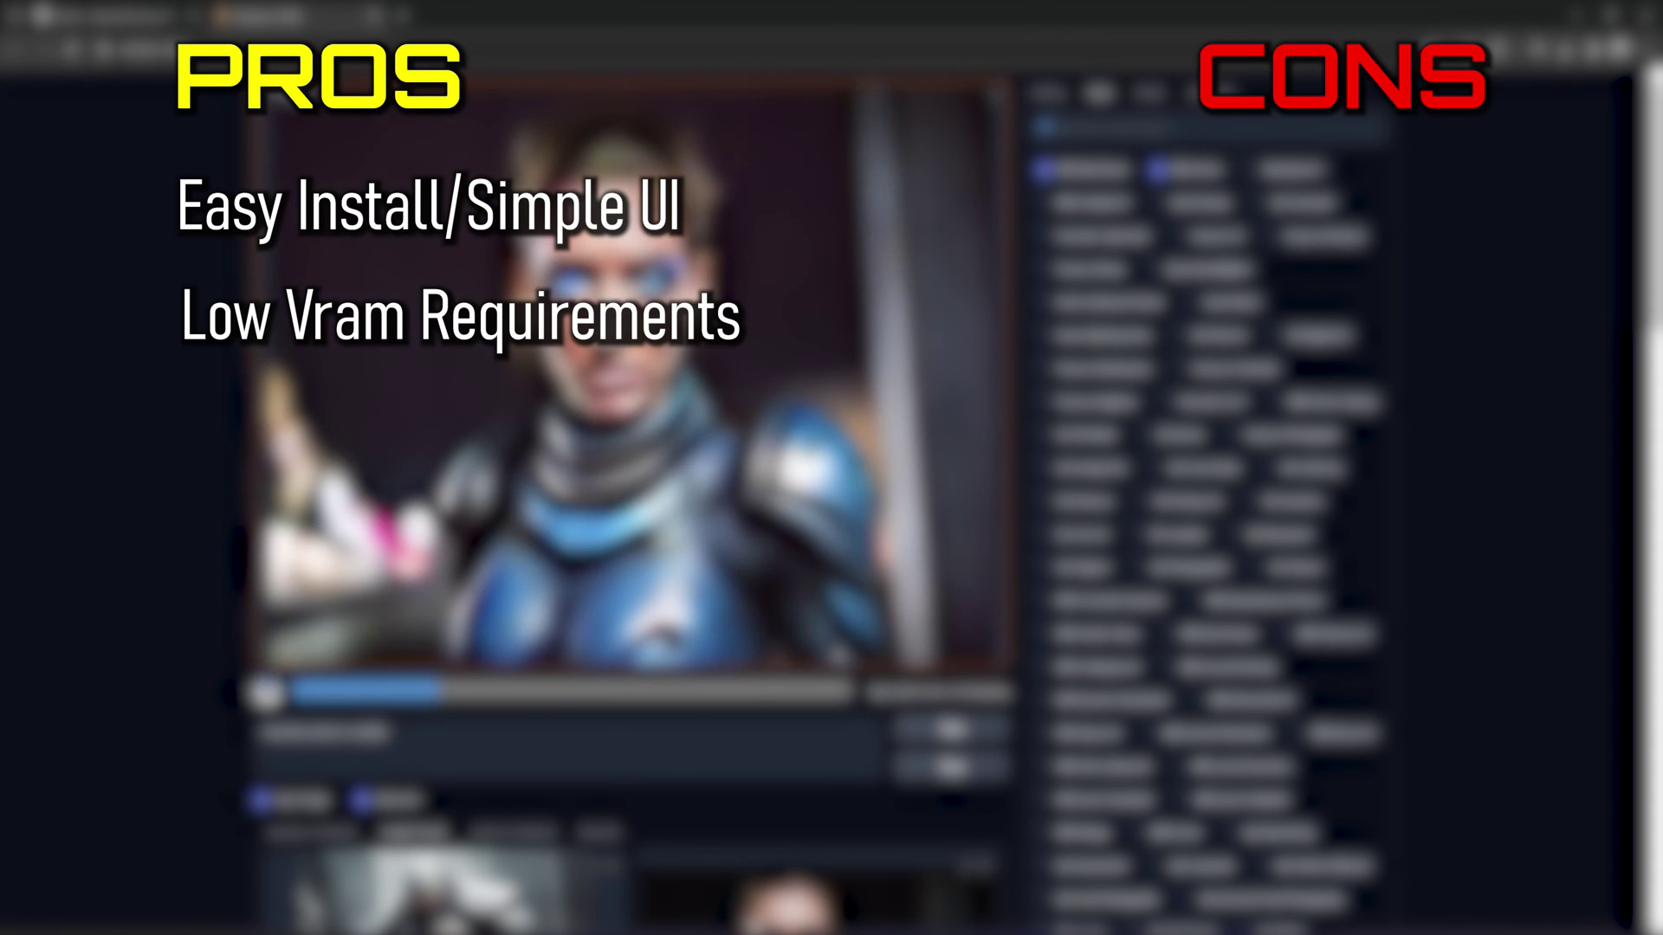
pyautogui.scroll(-2, 623, 494)
pyautogui.scroll(1, 623, 494)
pyautogui.scroll(1, 624, 494)
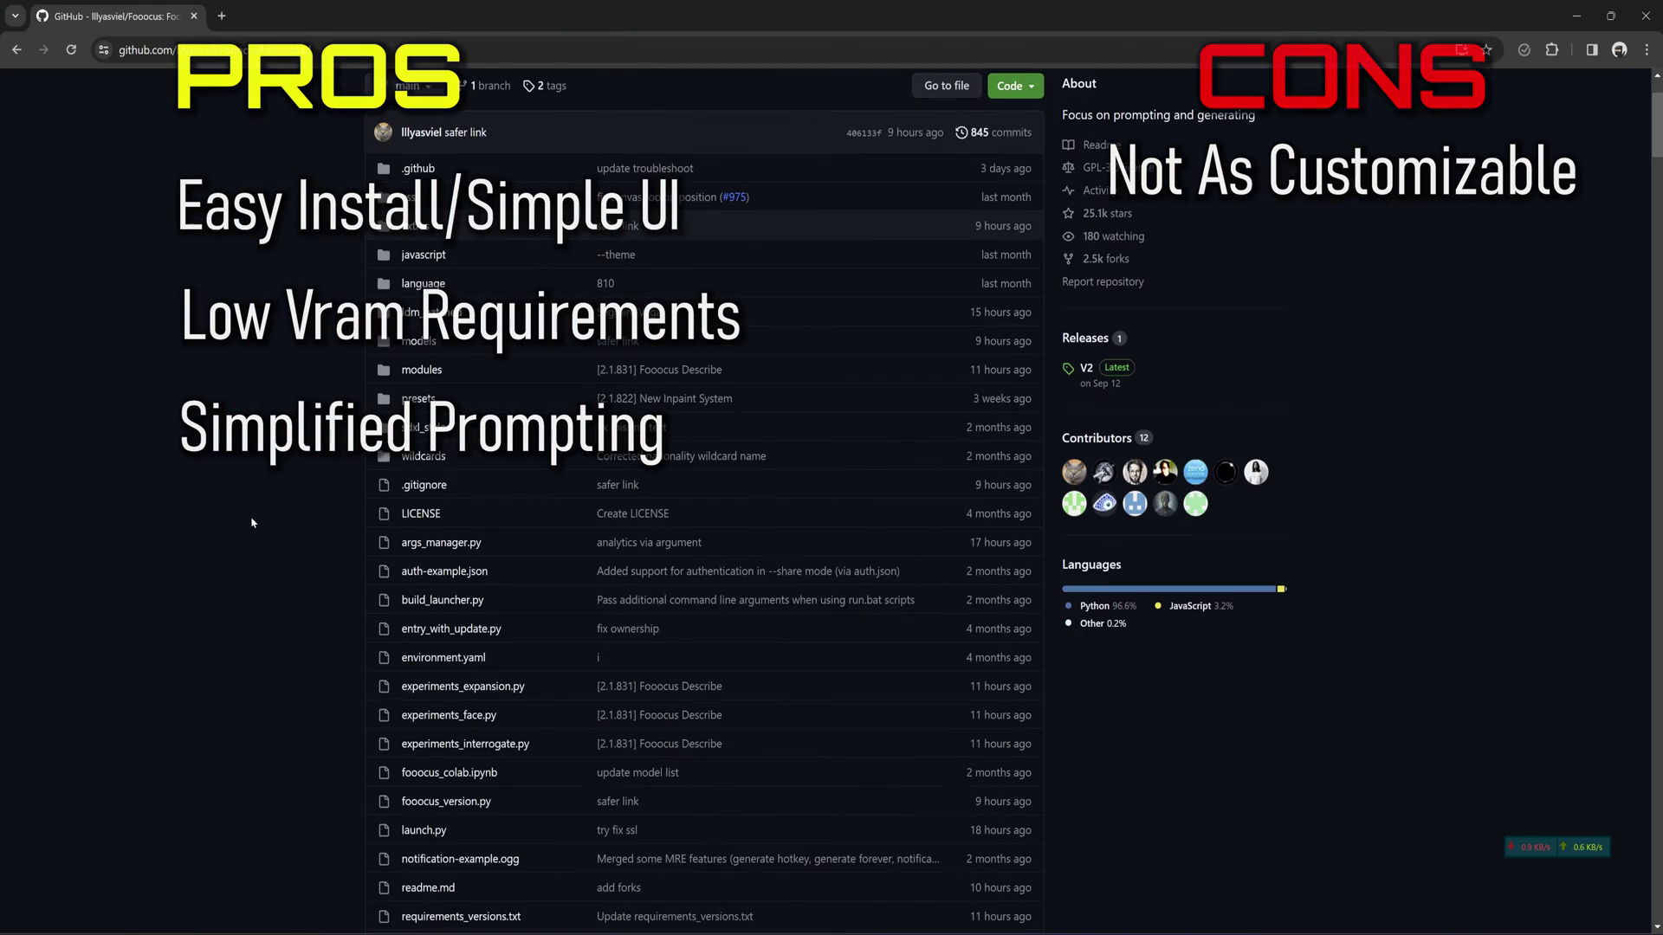
pyautogui.scroll(-3, 251, 514)
pyautogui.scroll(-20, 251, 515)
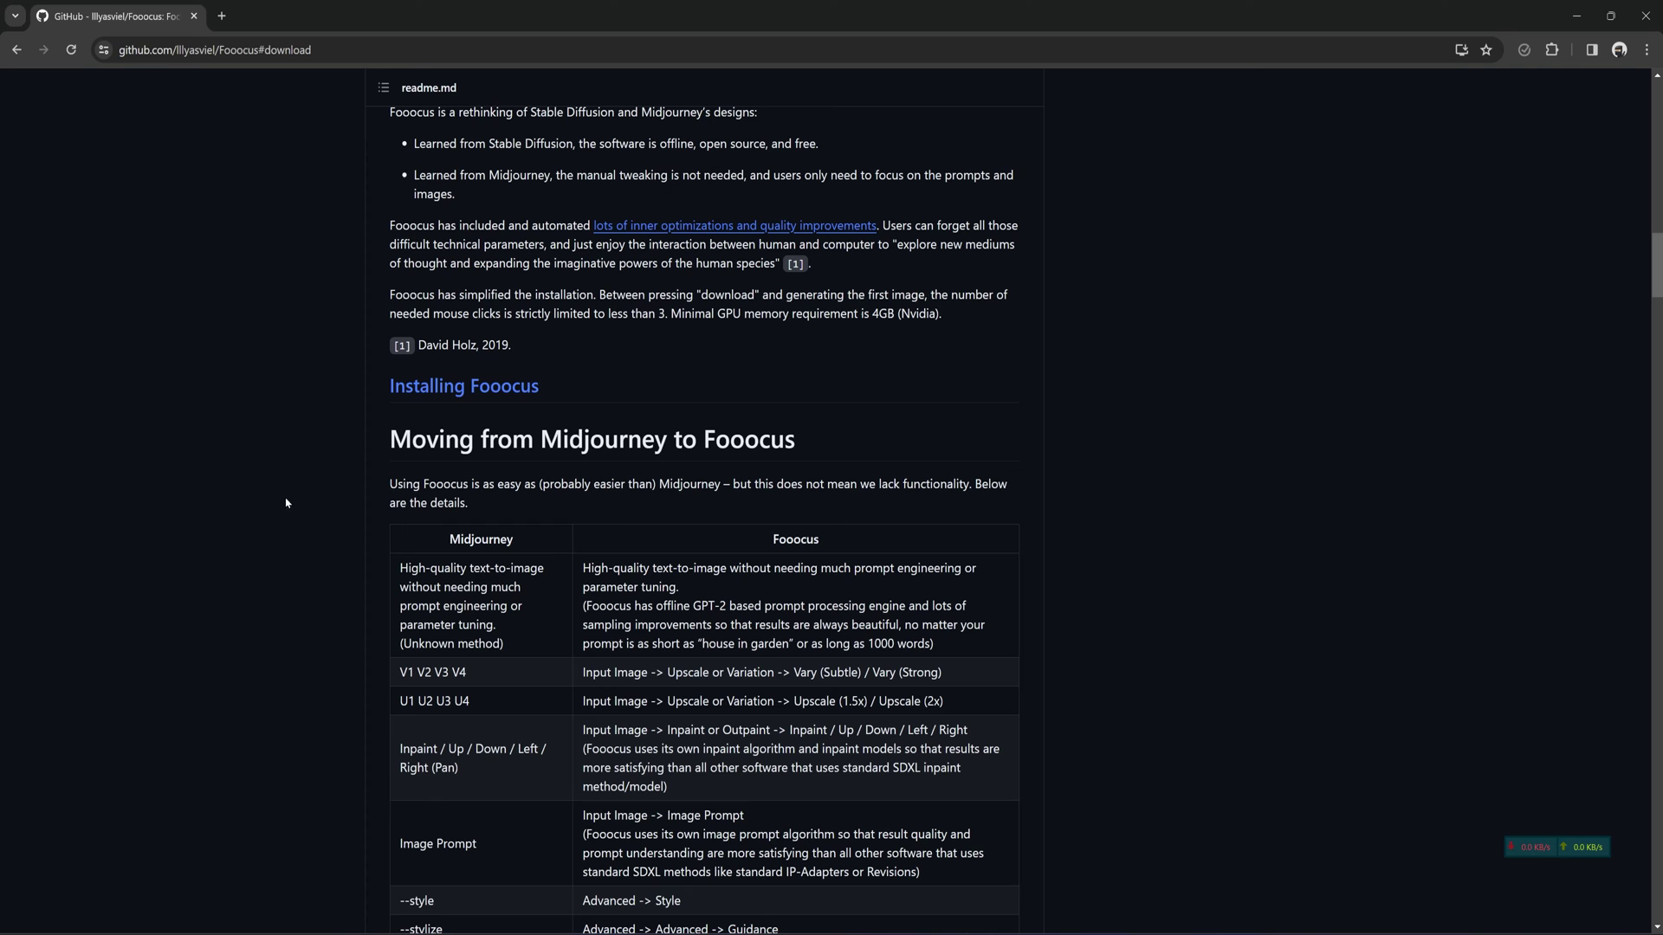
# - Download the Fooocus Windows 7z archive from the readme into the Fooocus folder
pyautogui.click(460, 392)
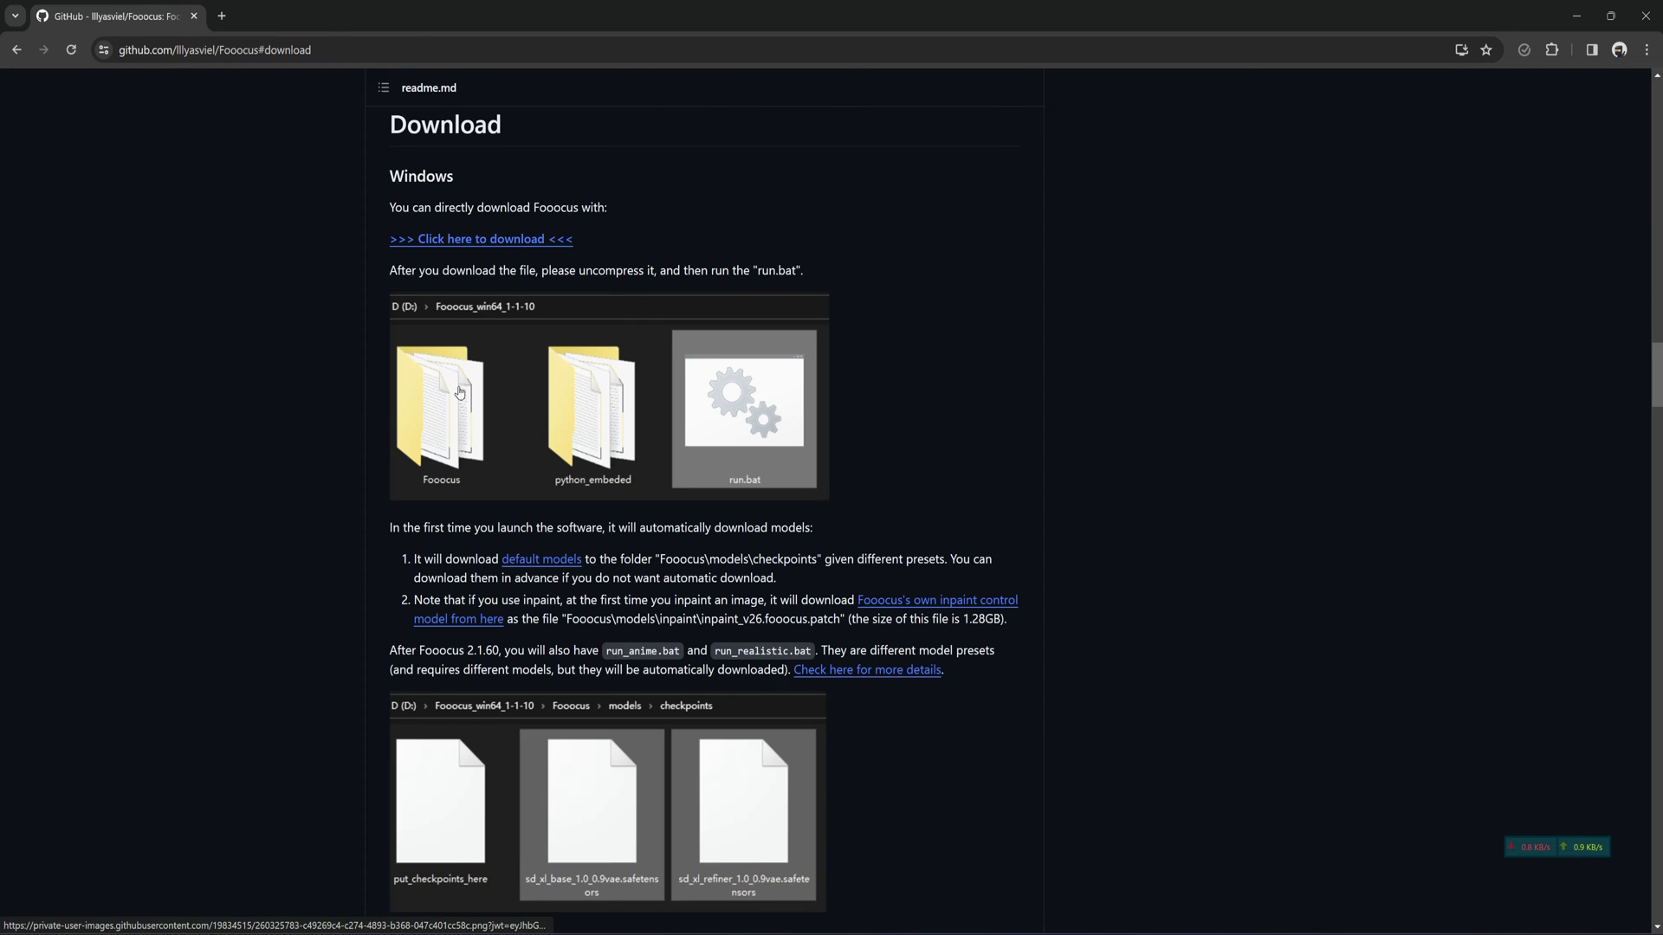
pyautogui.click(494, 240)
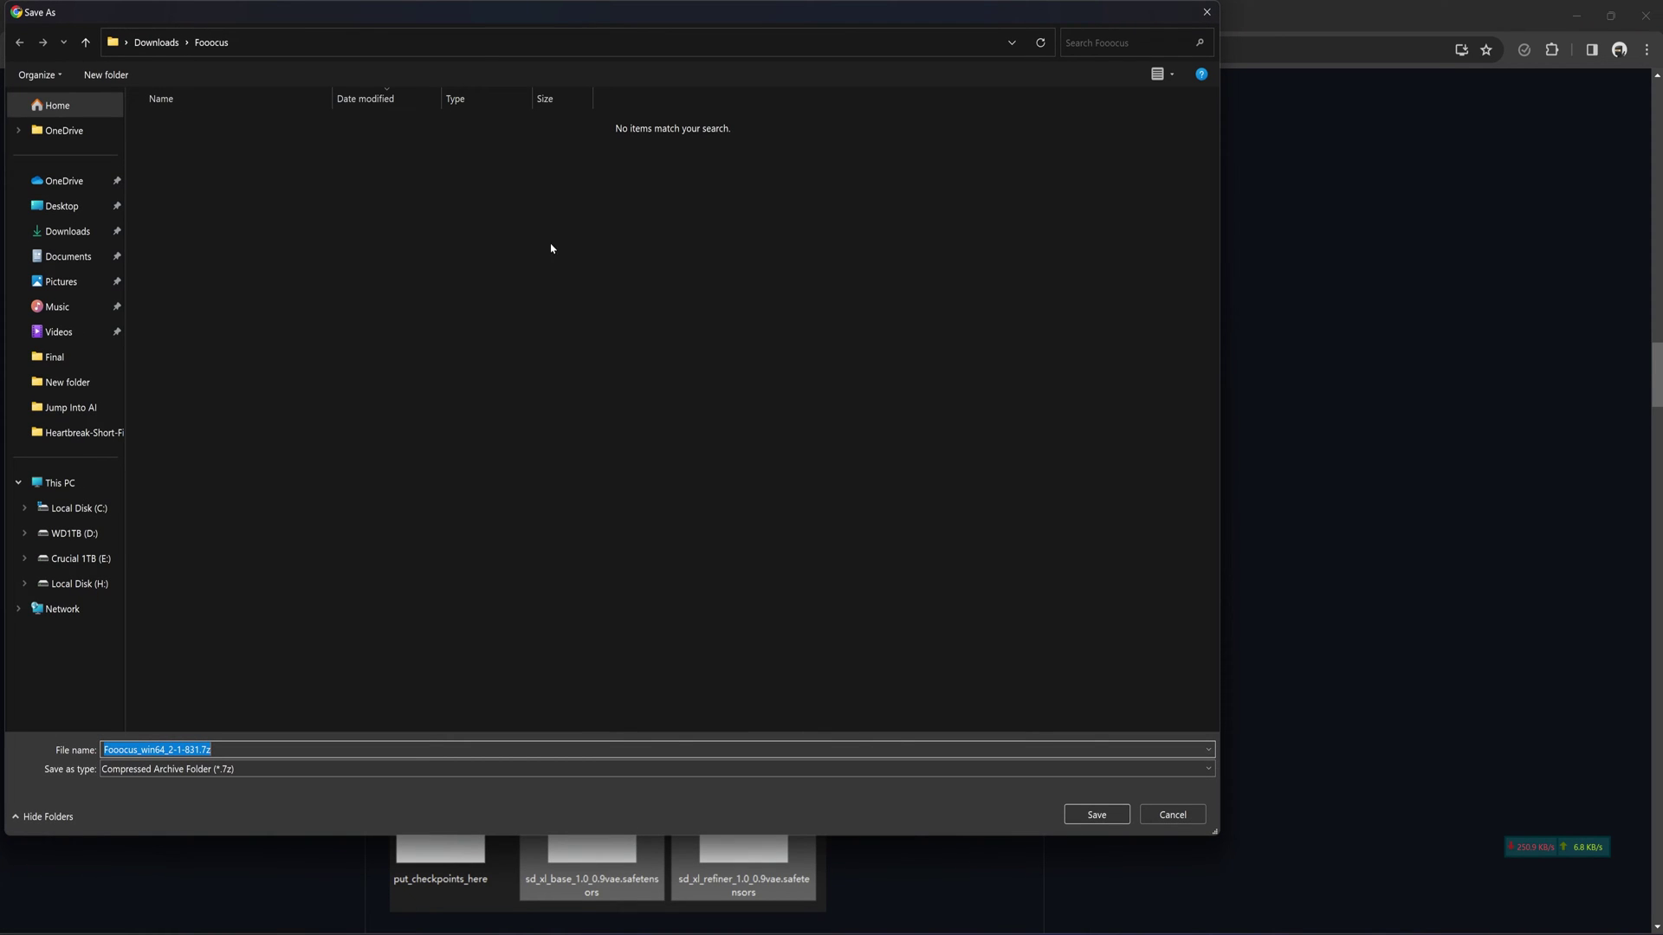
pyautogui.click(1113, 820)
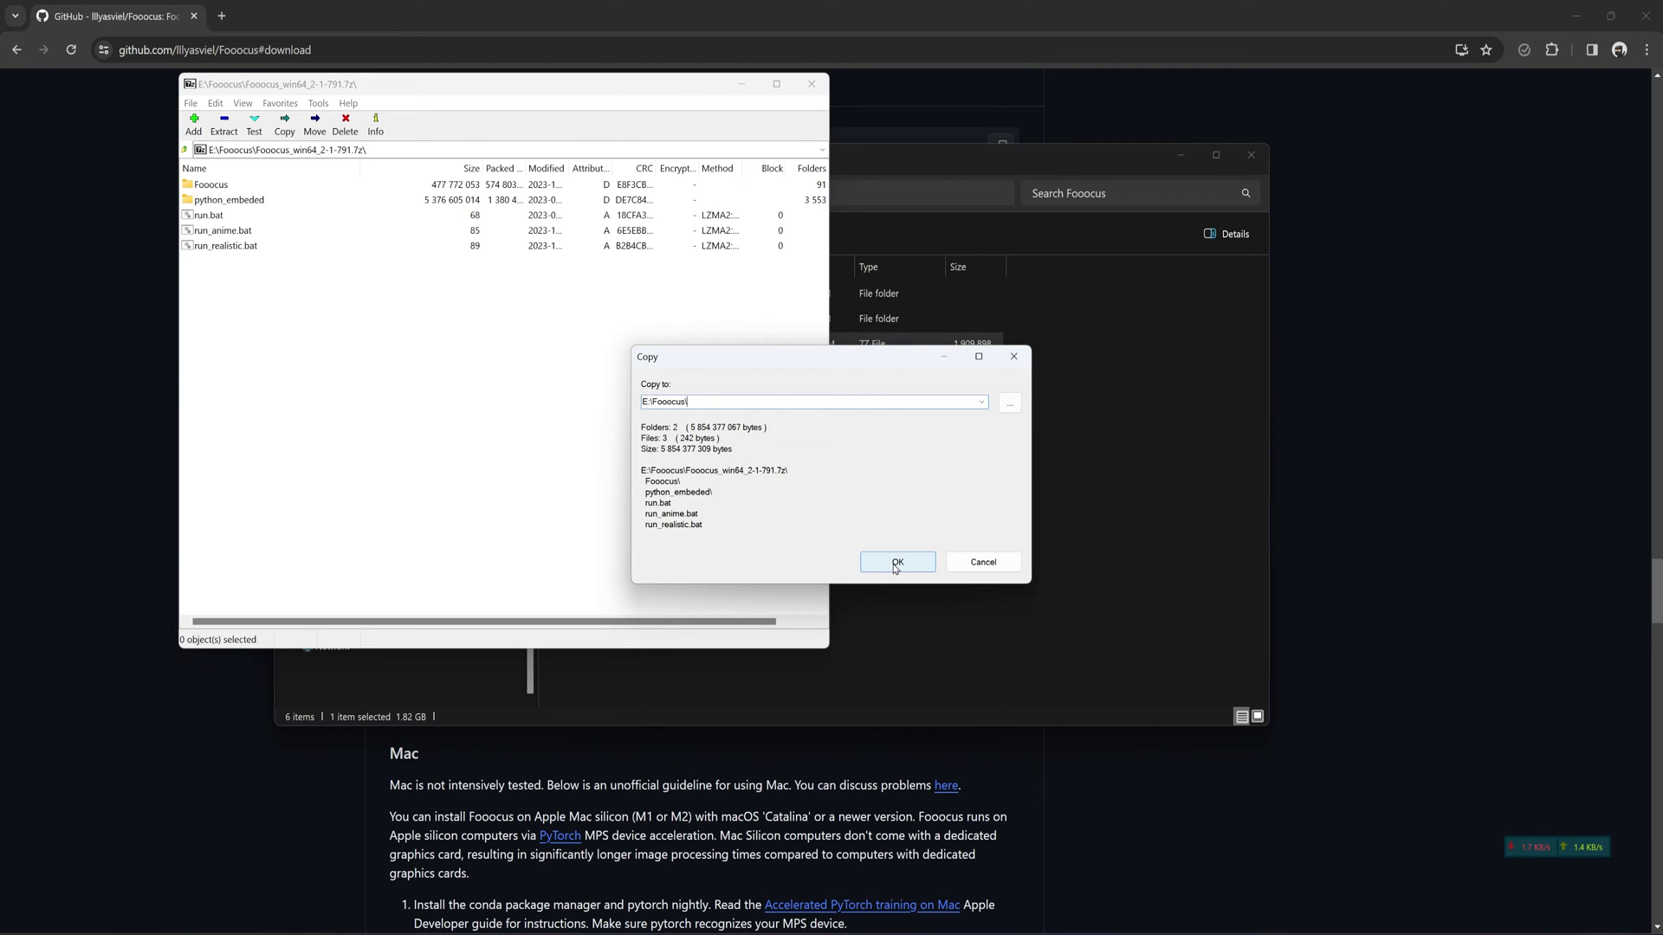
# - Cancel the 7-Zip copy dialog, close 7-Zip, and clear the Explorer selection
pyautogui.click(1014, 571)
pyautogui.click(811, 83)
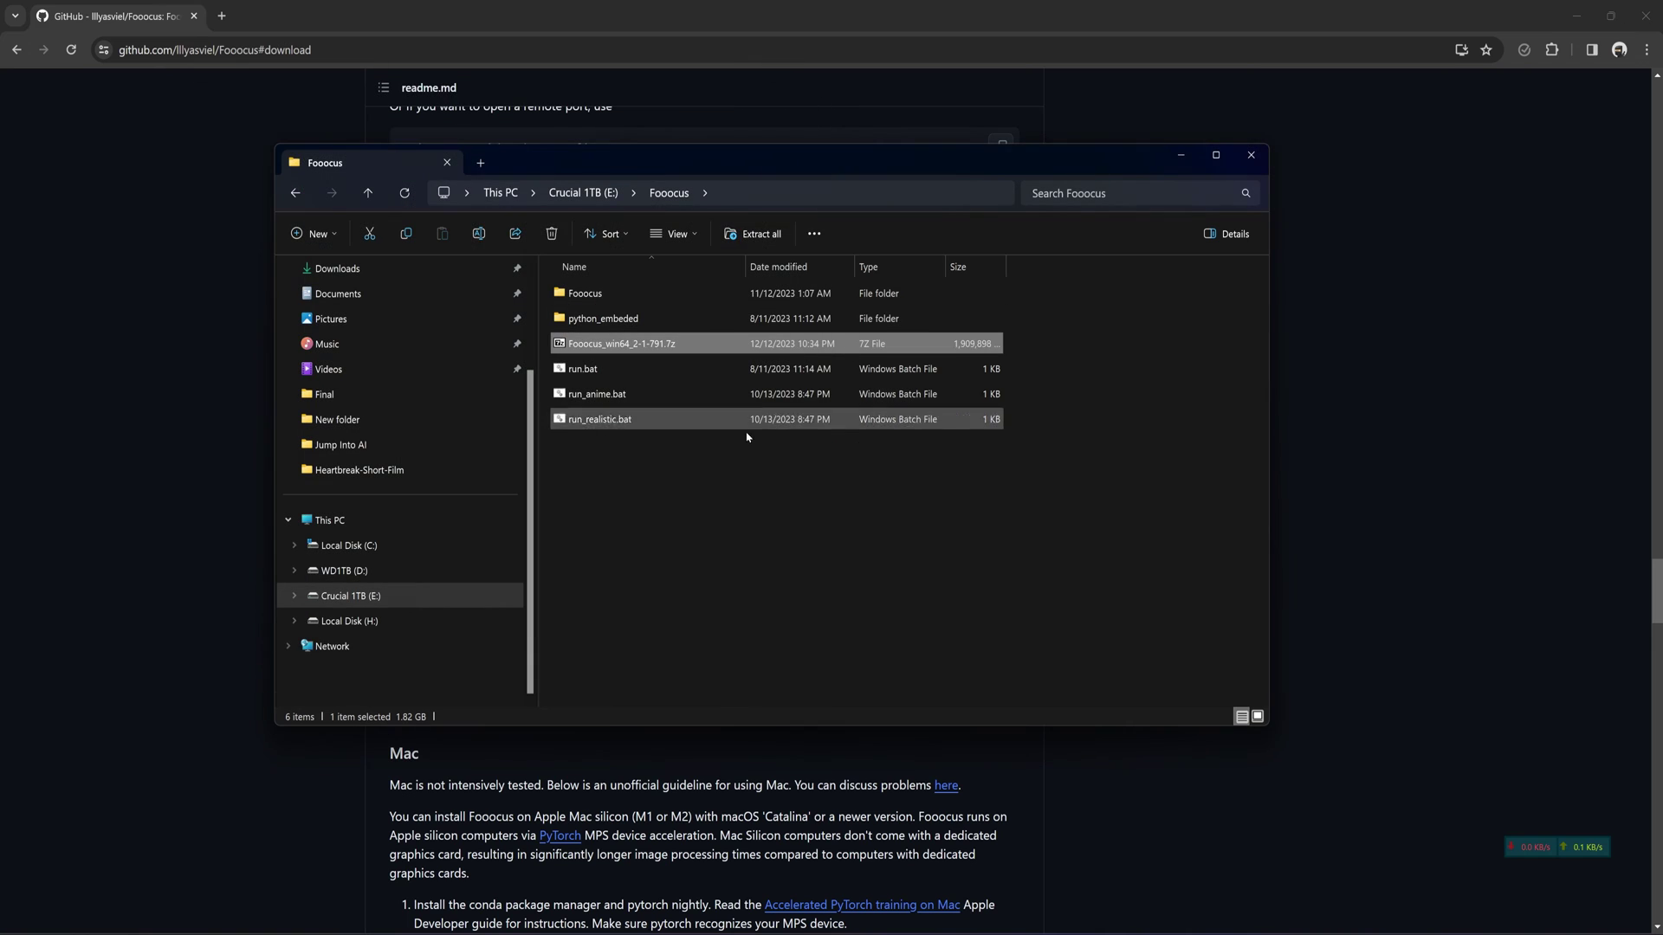
pyautogui.click(684, 517)
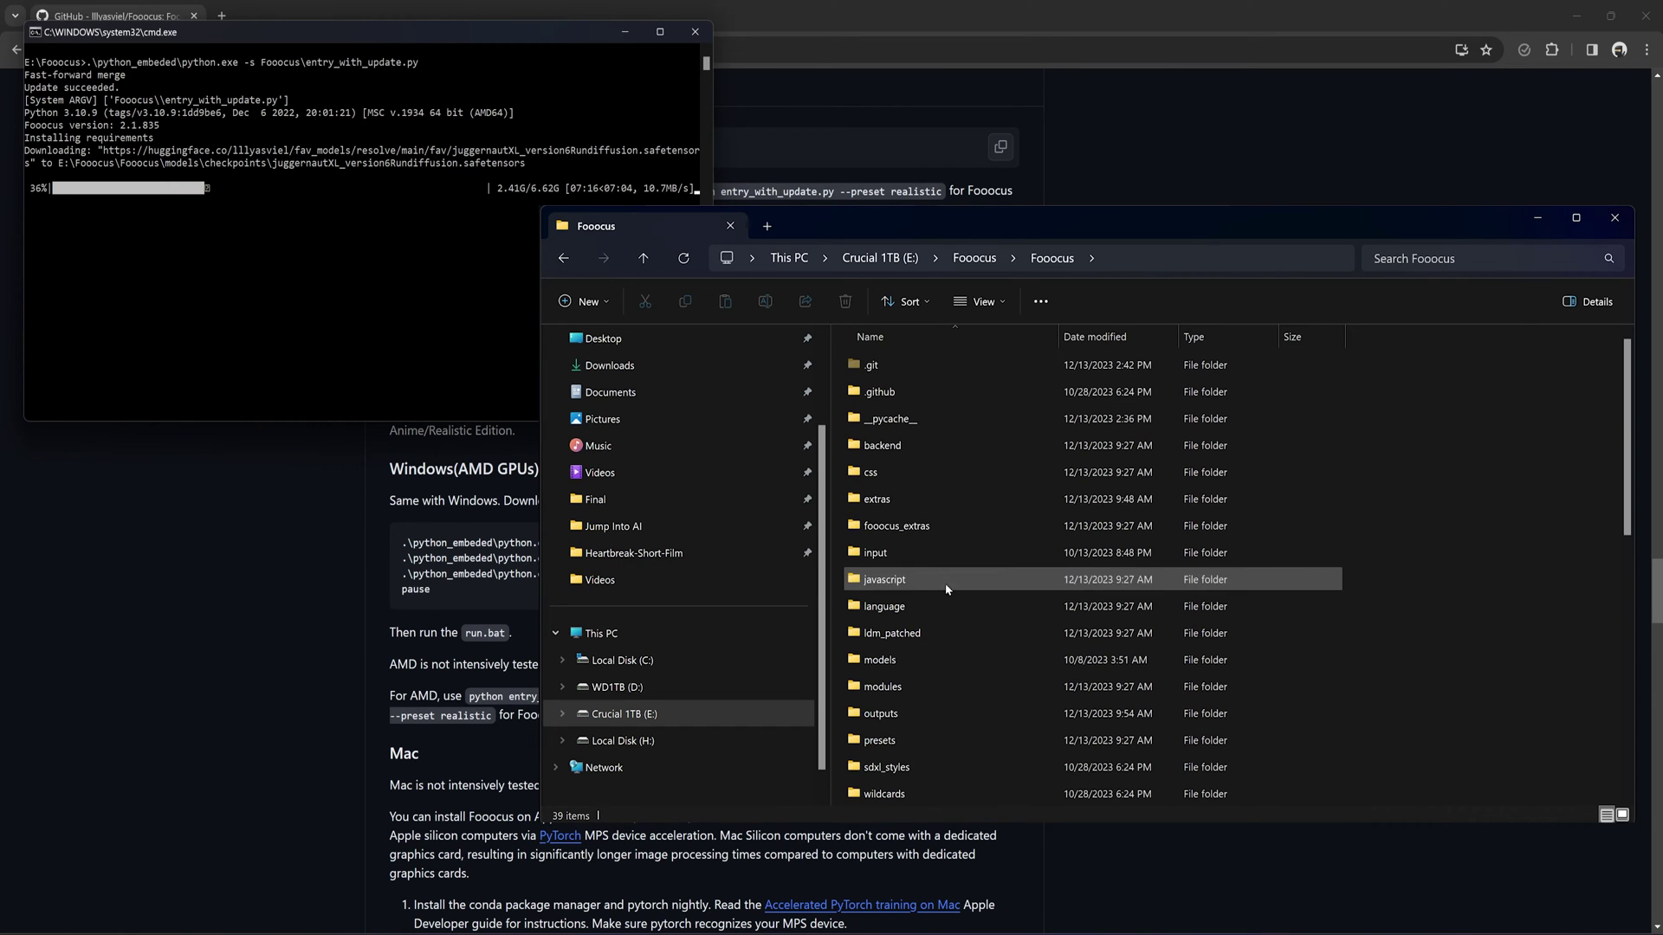
# - Select config.txt and preview its model path settings
pyautogui.scroll(-2, 946, 581)
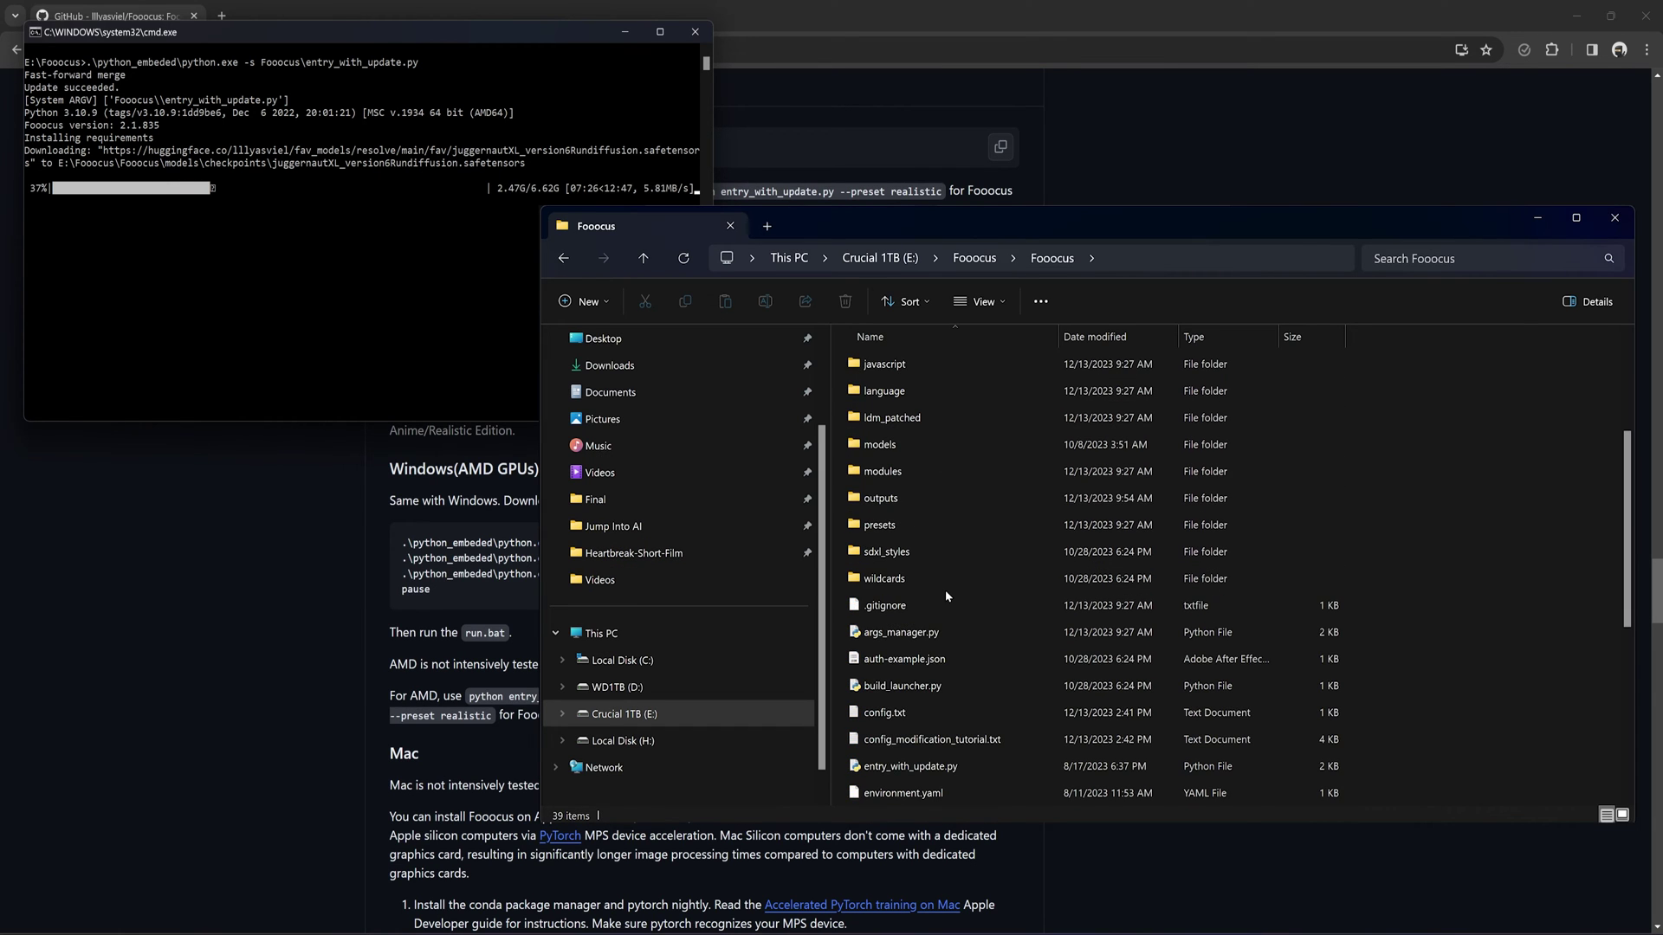
pyautogui.click(899, 635)
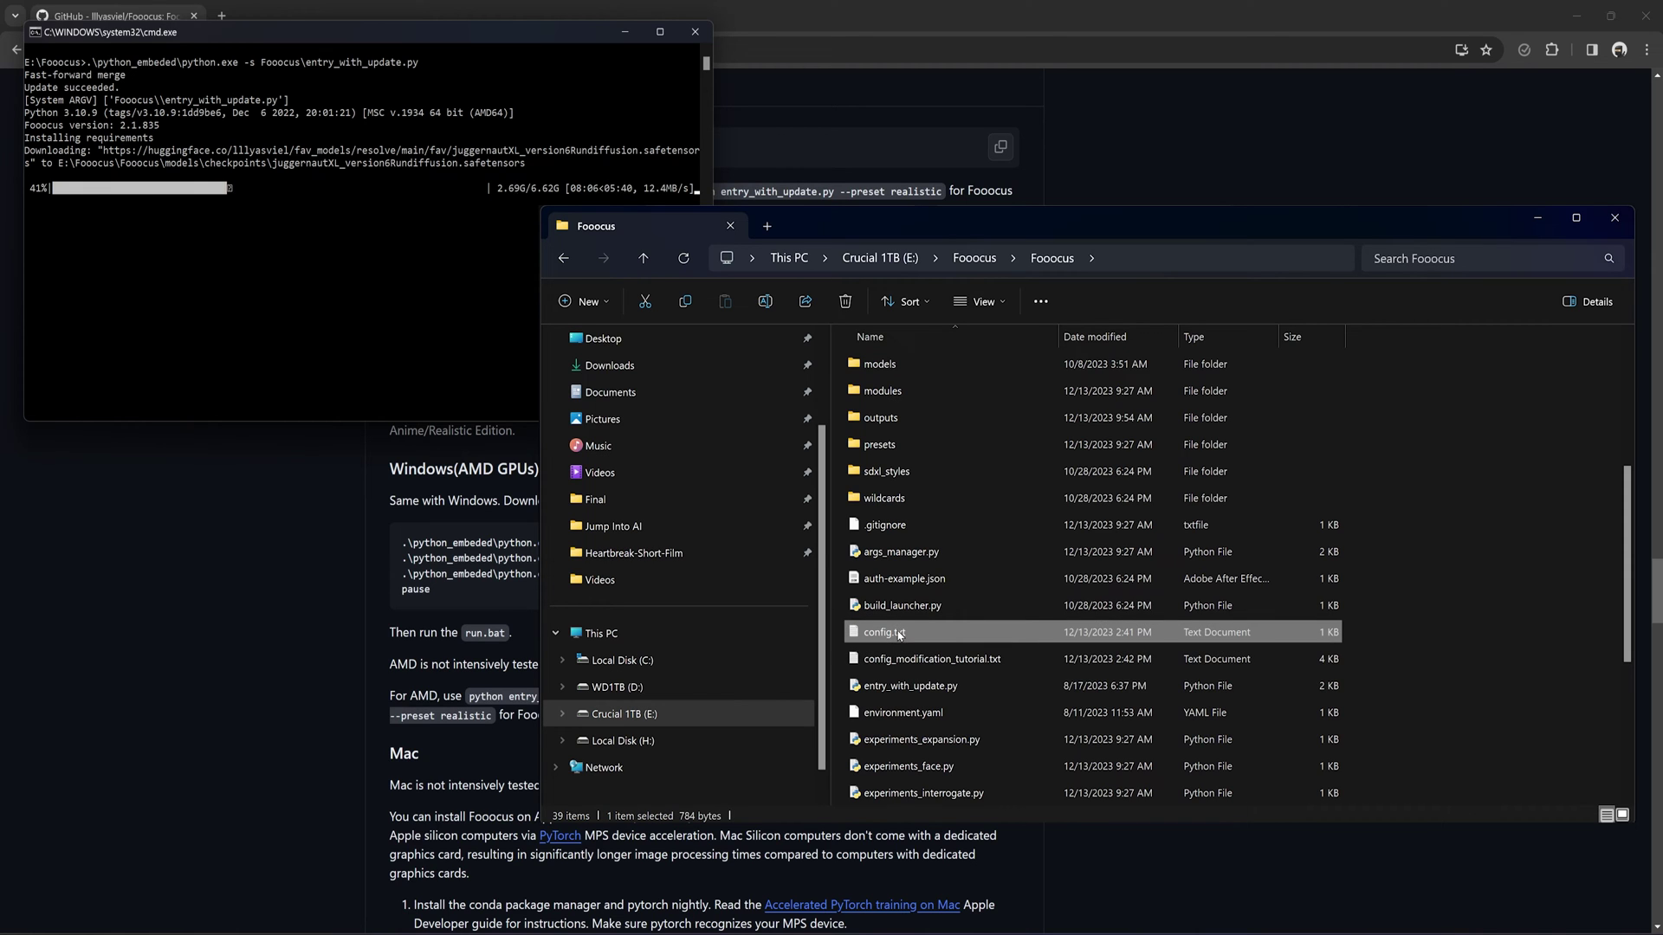
pyautogui.press('space')
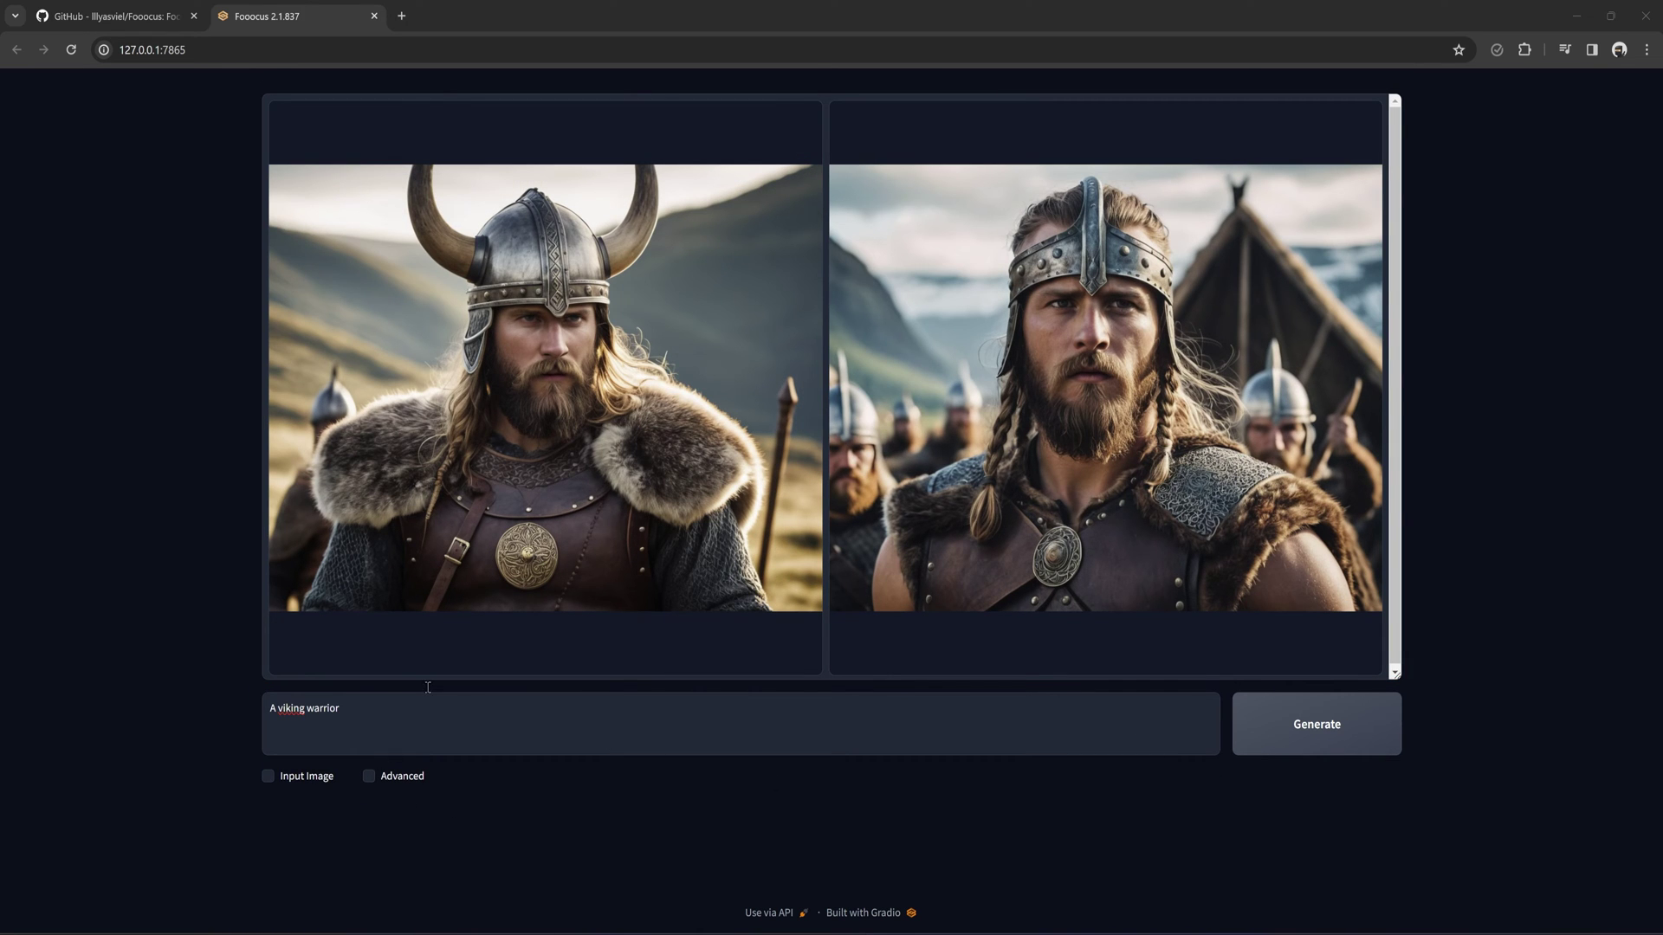
# - Show the advanced settings and move Image Number up to 4 and back
pyautogui.click(369, 777)
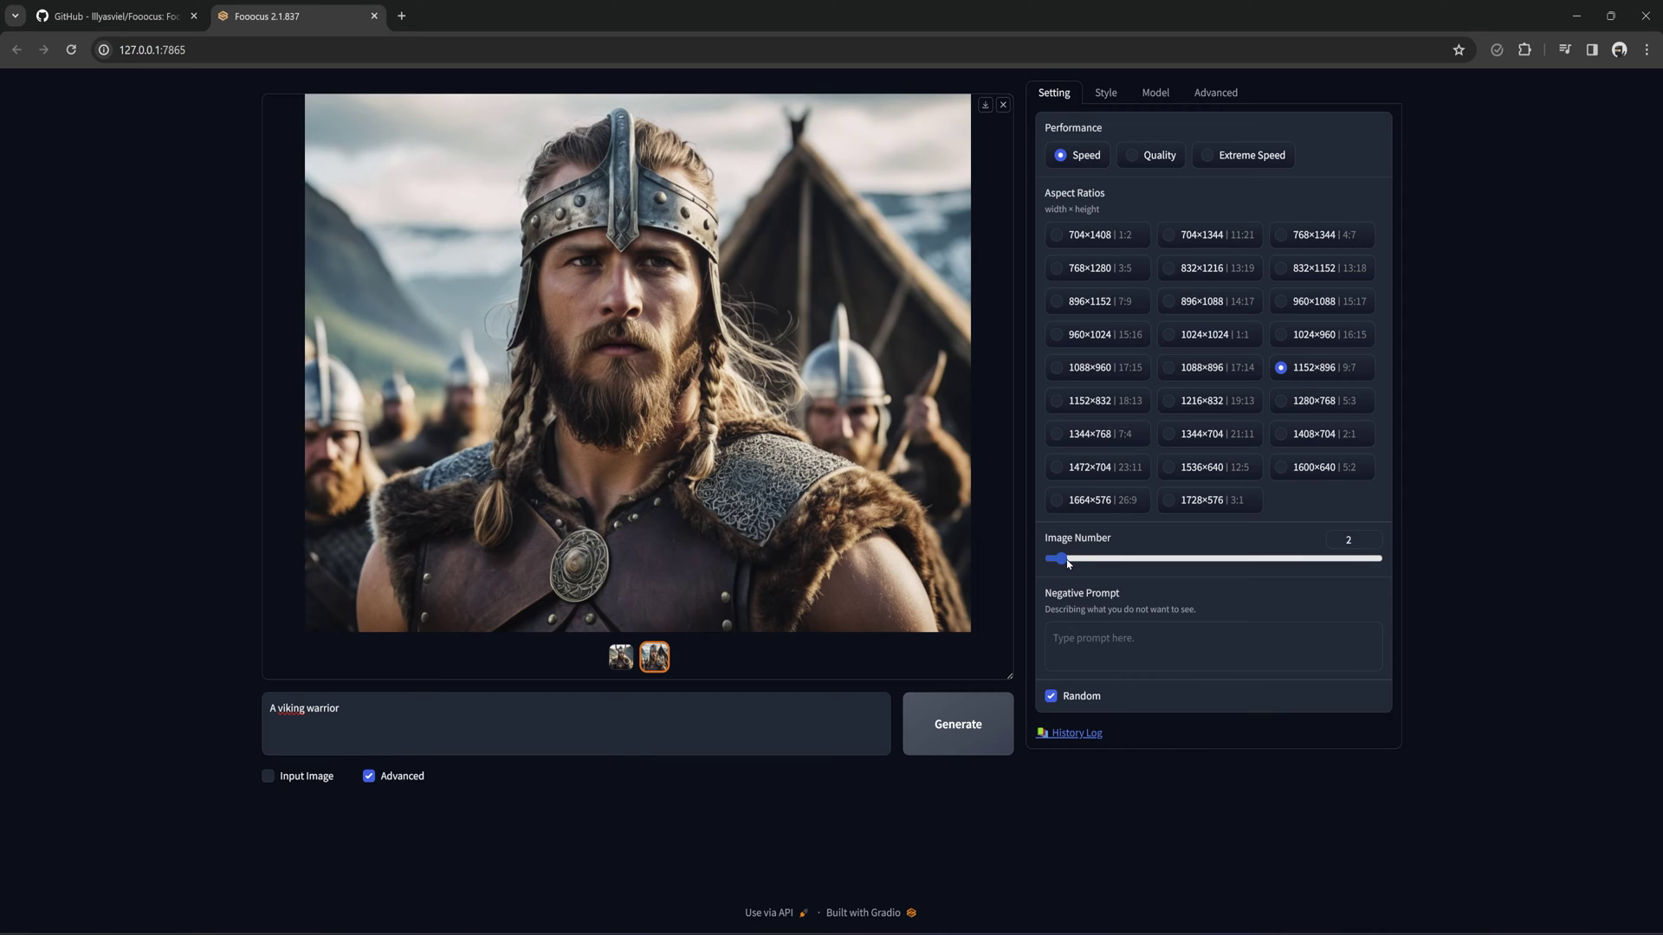
pyautogui.moveTo(1067, 563); pyautogui.dragTo(1087, 561)
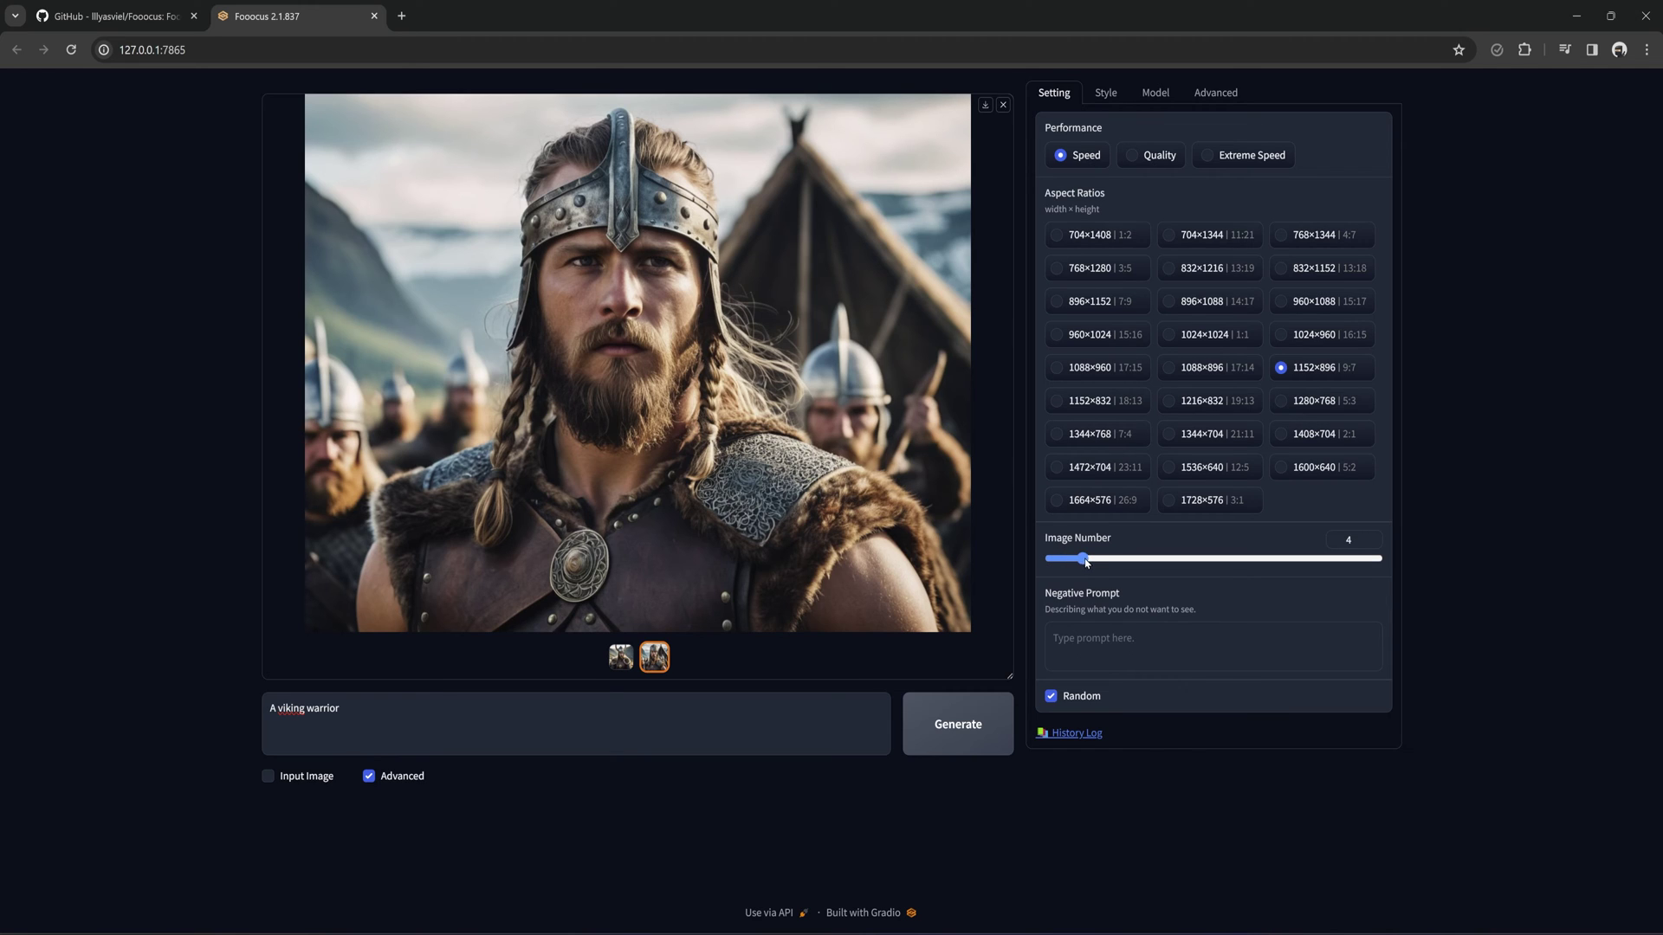
pyautogui.moveTo(1087, 562); pyautogui.dragTo(1060, 563)
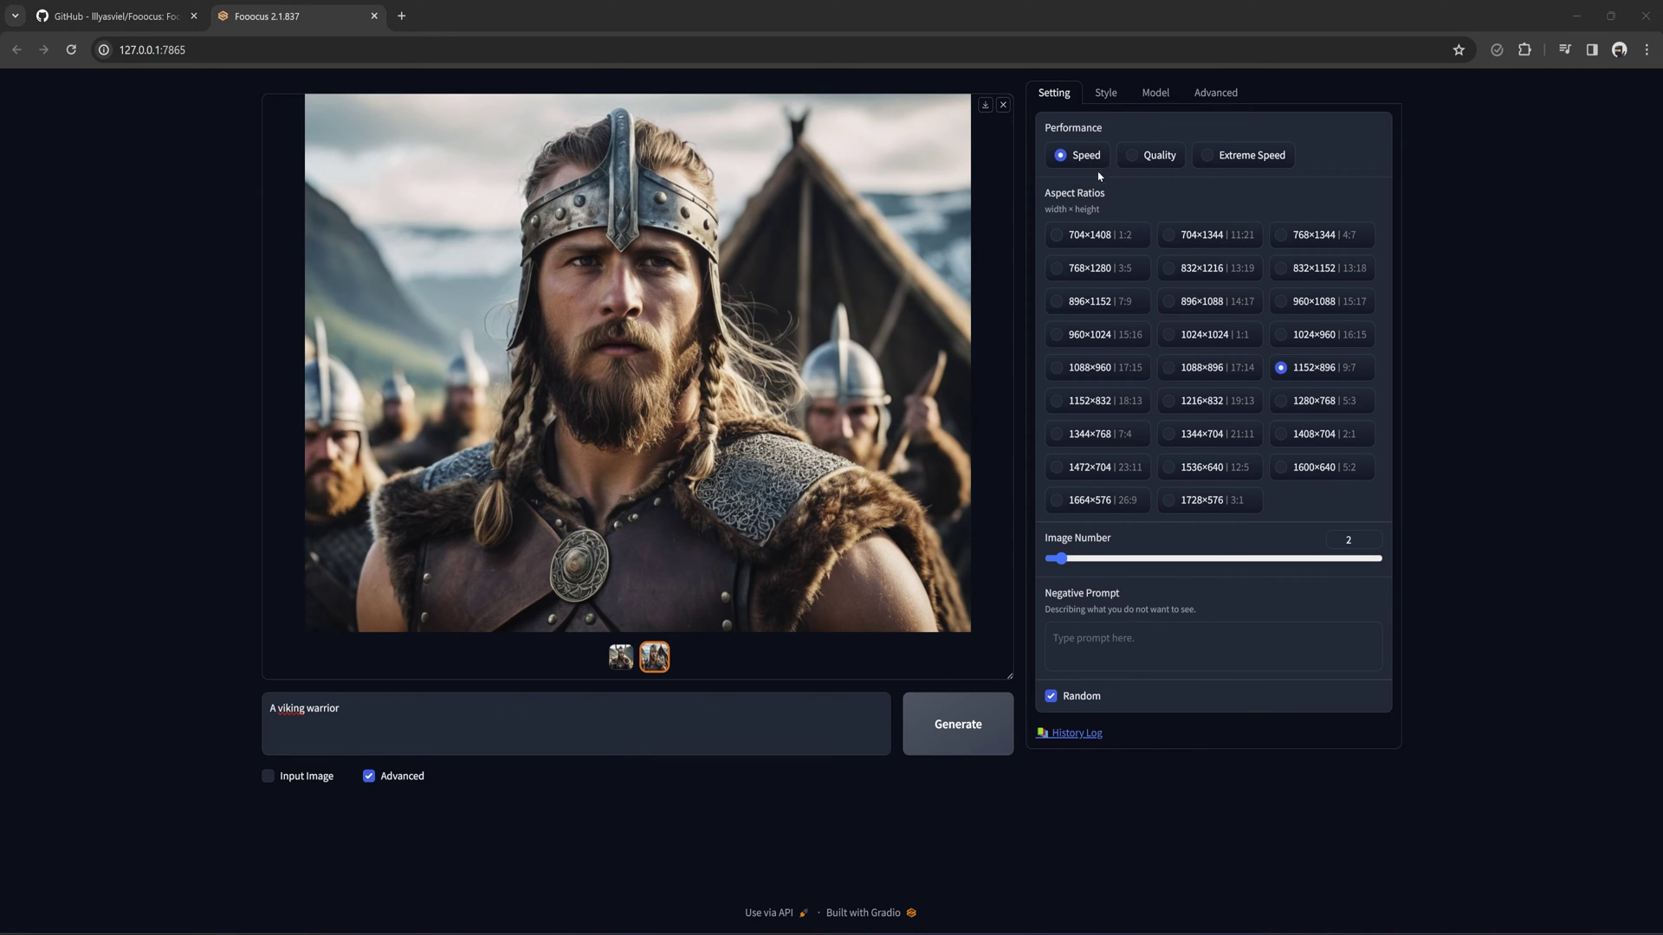
# - Settle Performance on Quality after trying Extreme Speed, and toggle Random seed off and on
pyautogui.click(1140, 164)
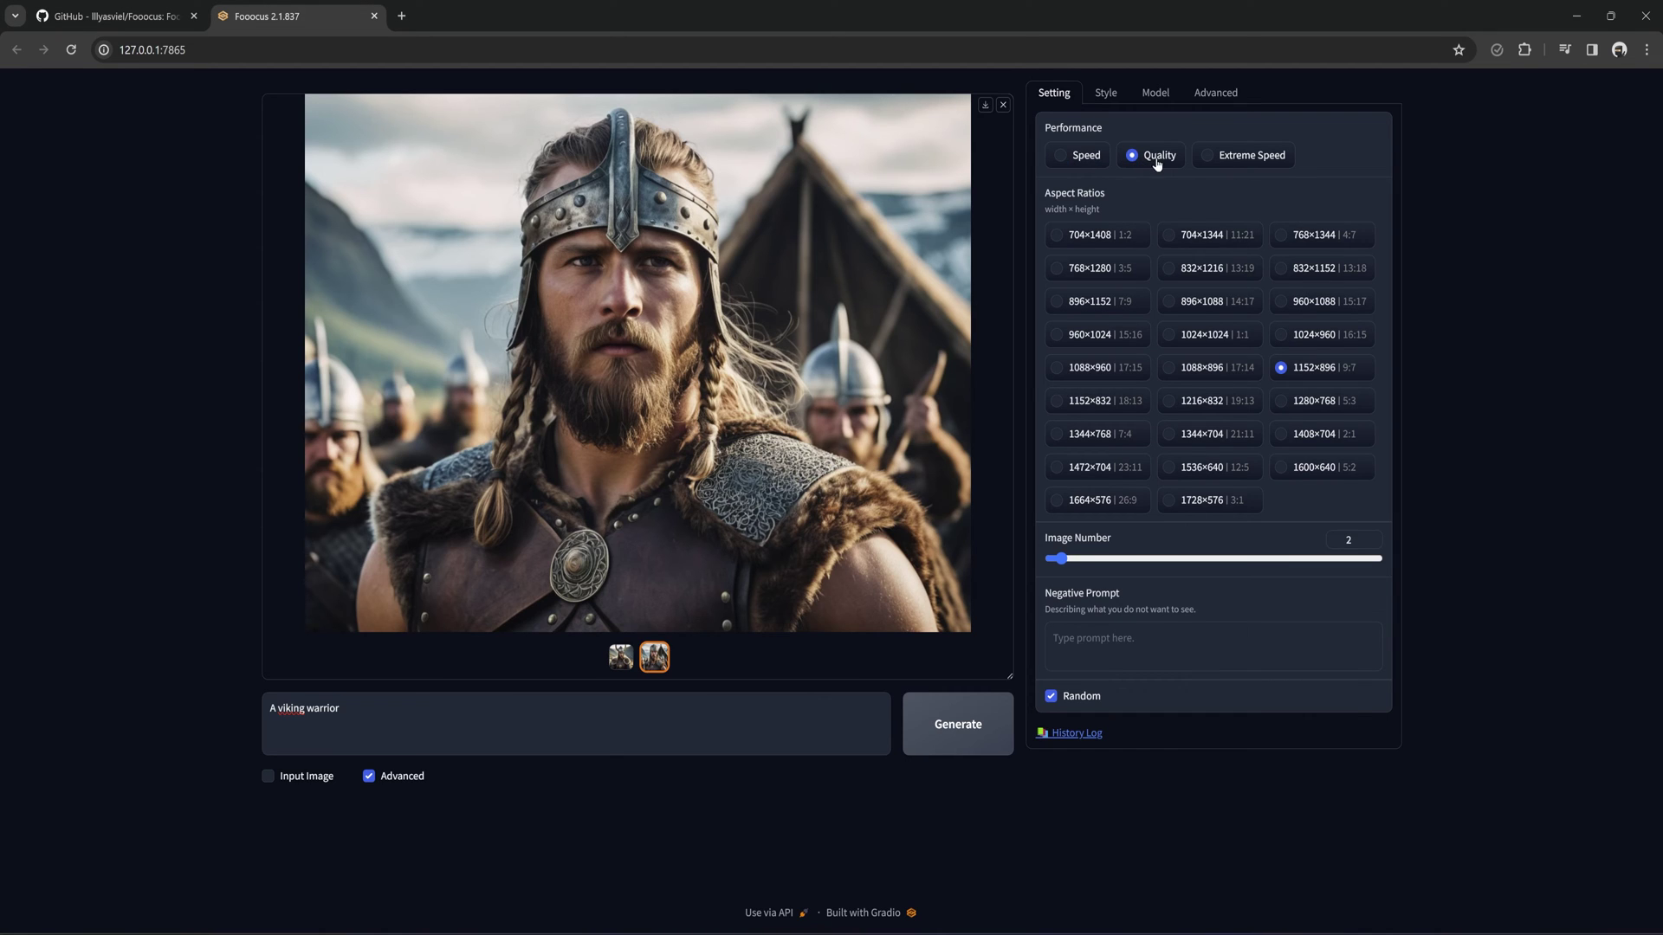
pyautogui.click(1211, 160)
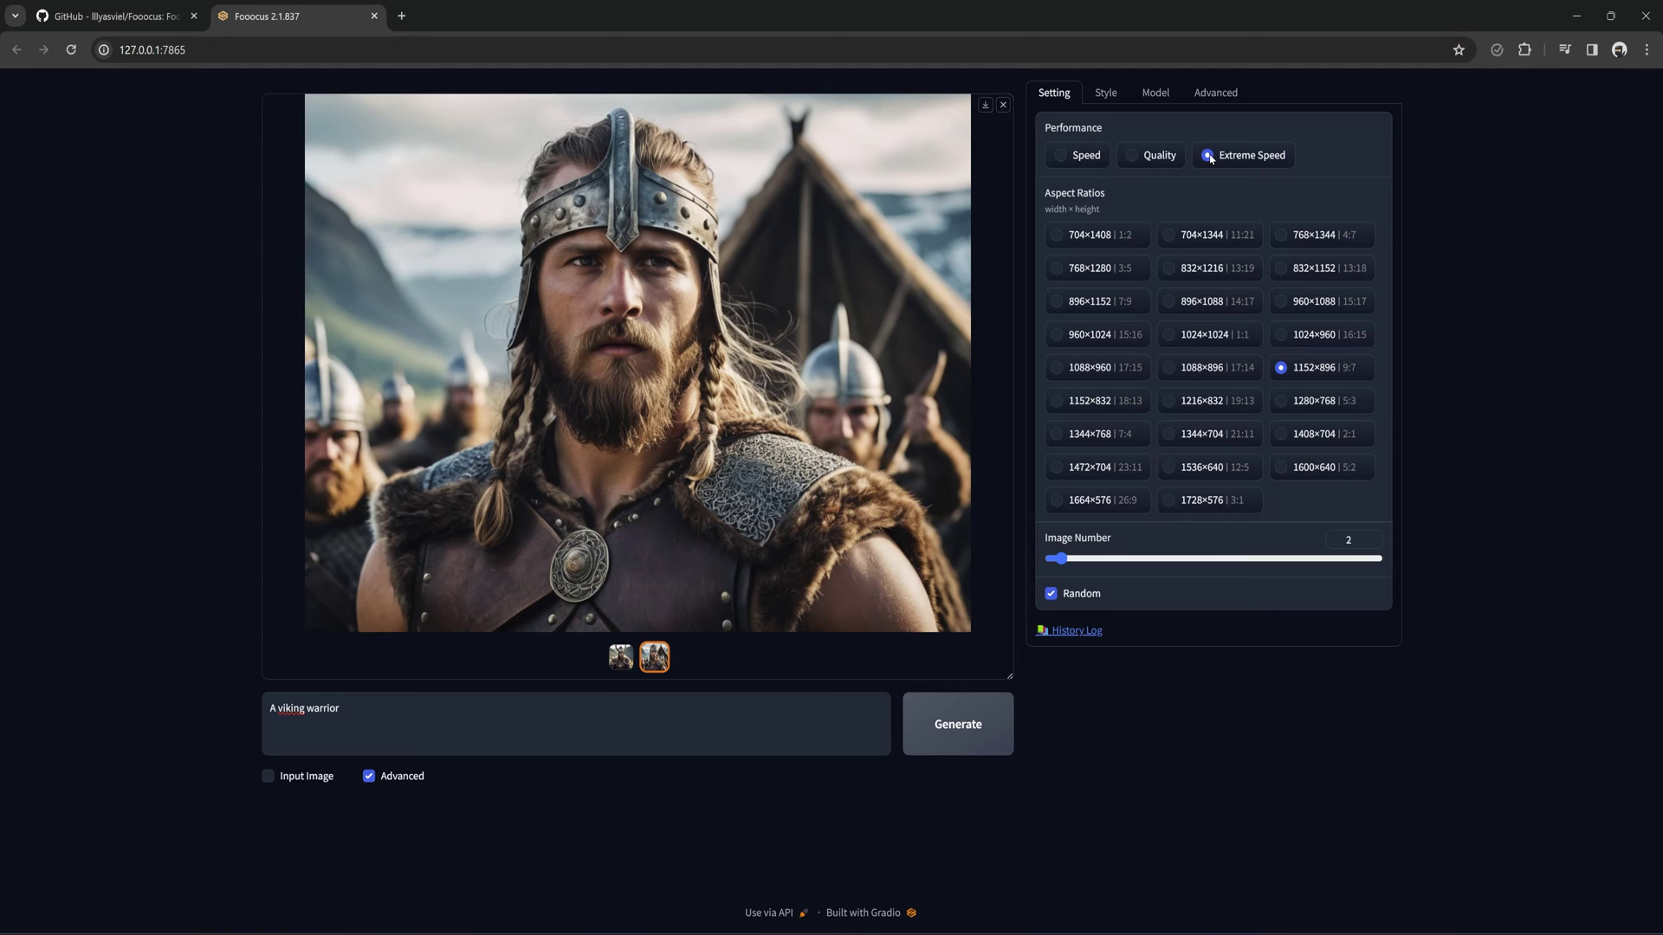
pyautogui.click(1135, 160)
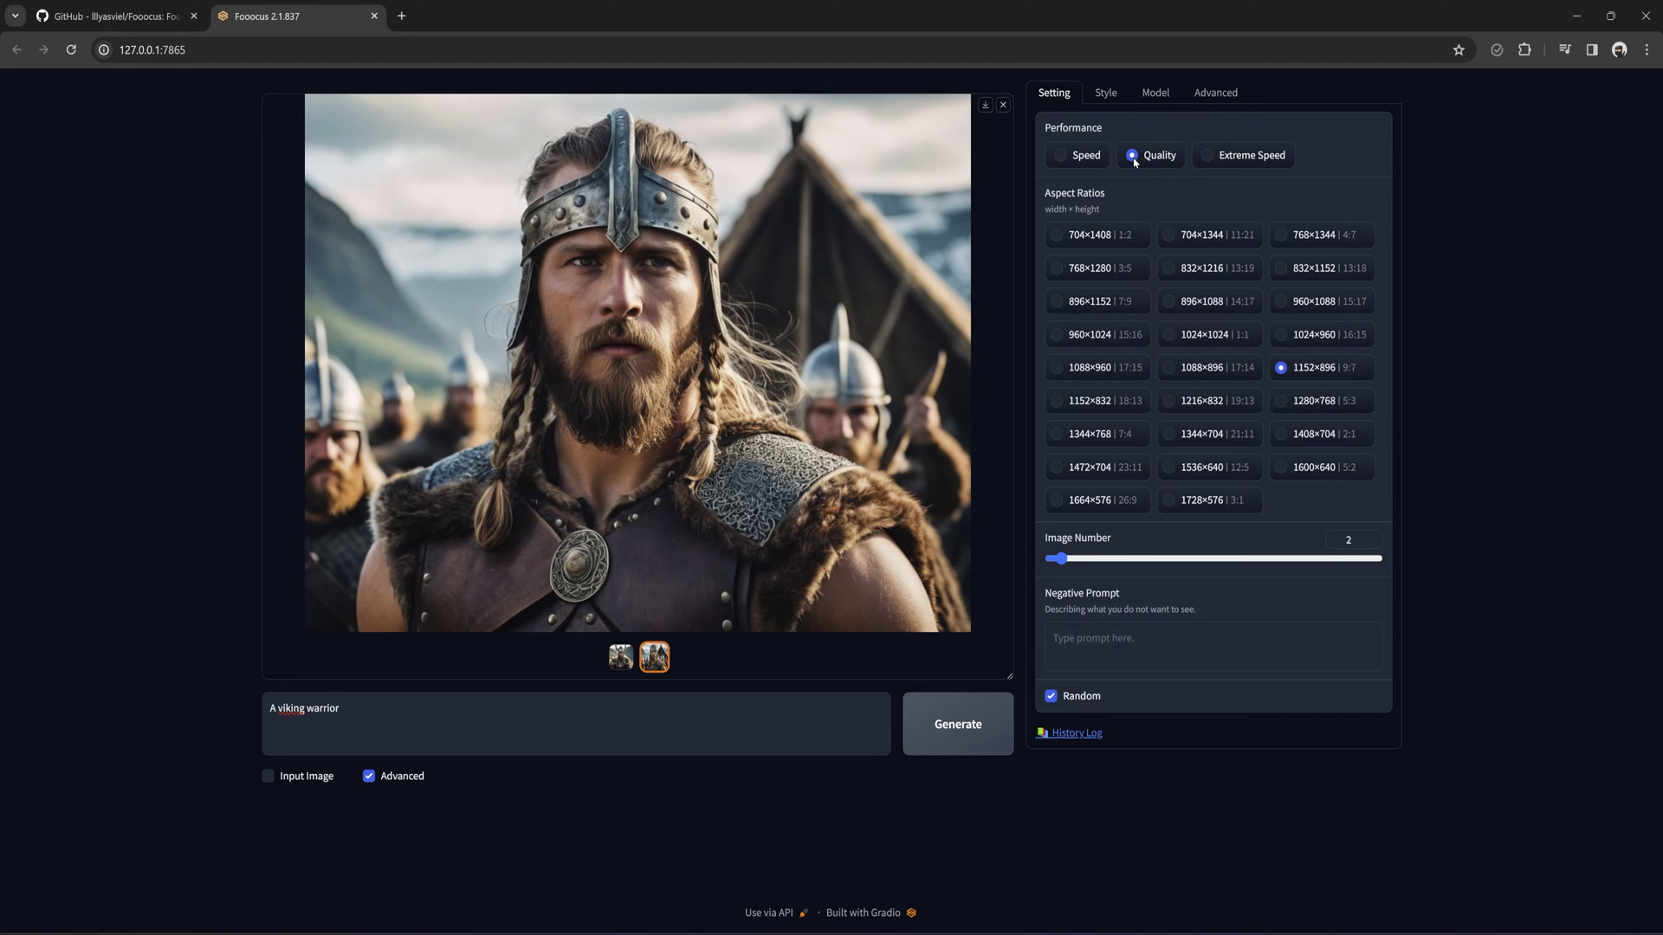
pyautogui.click(1052, 698)
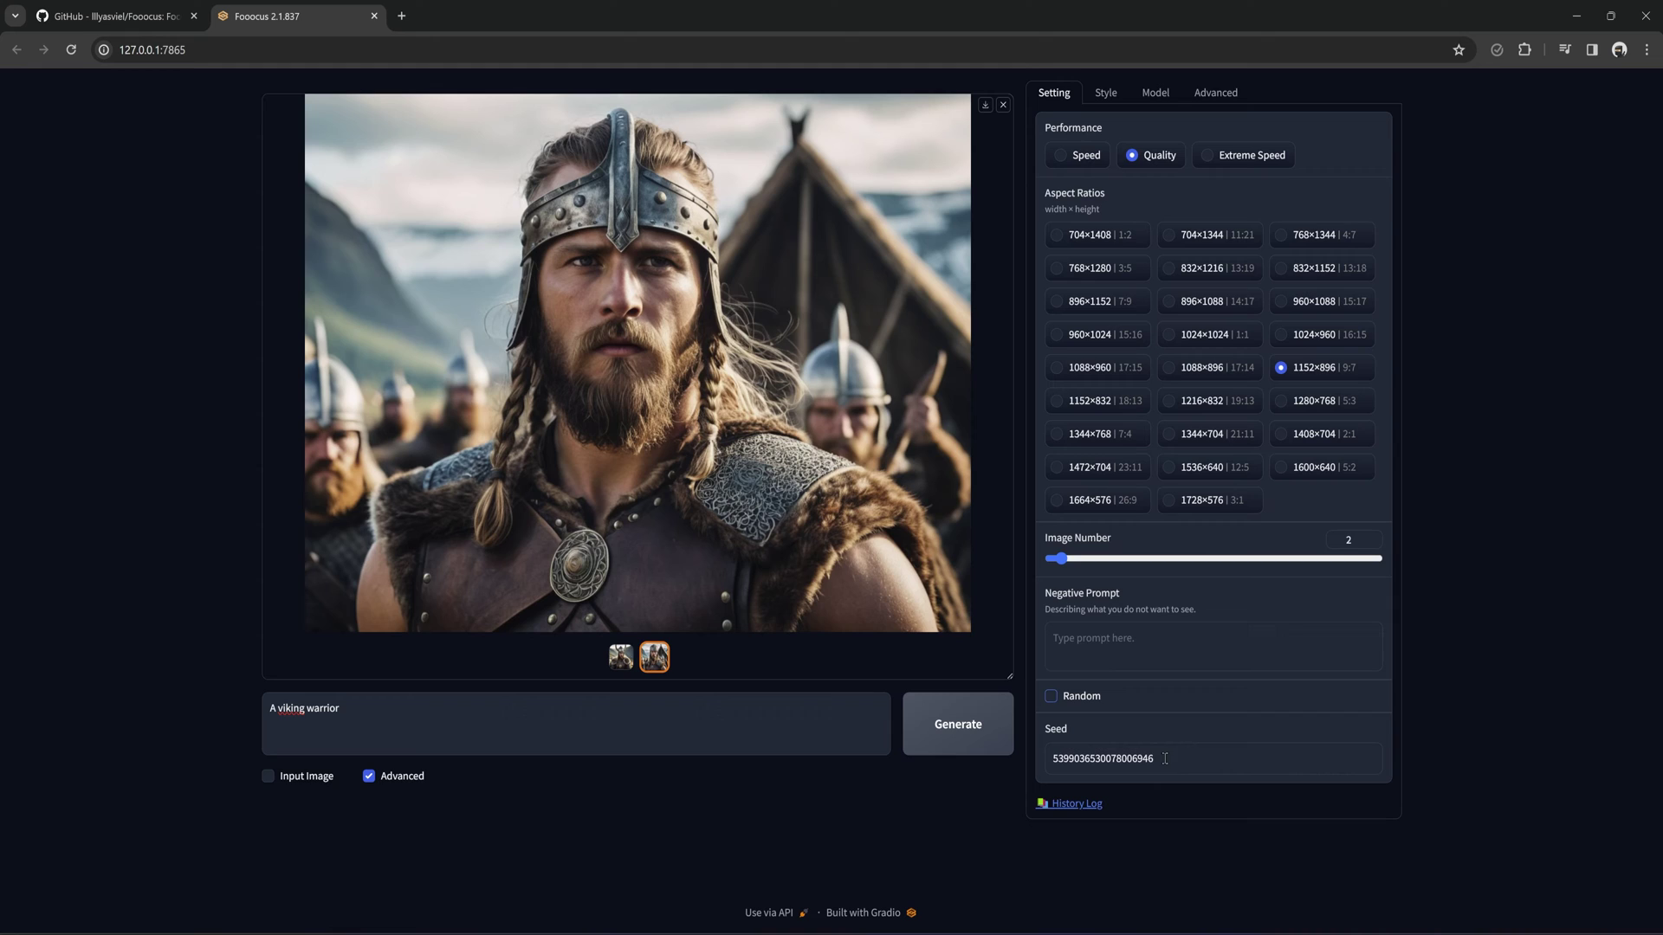
pyautogui.click(1052, 697)
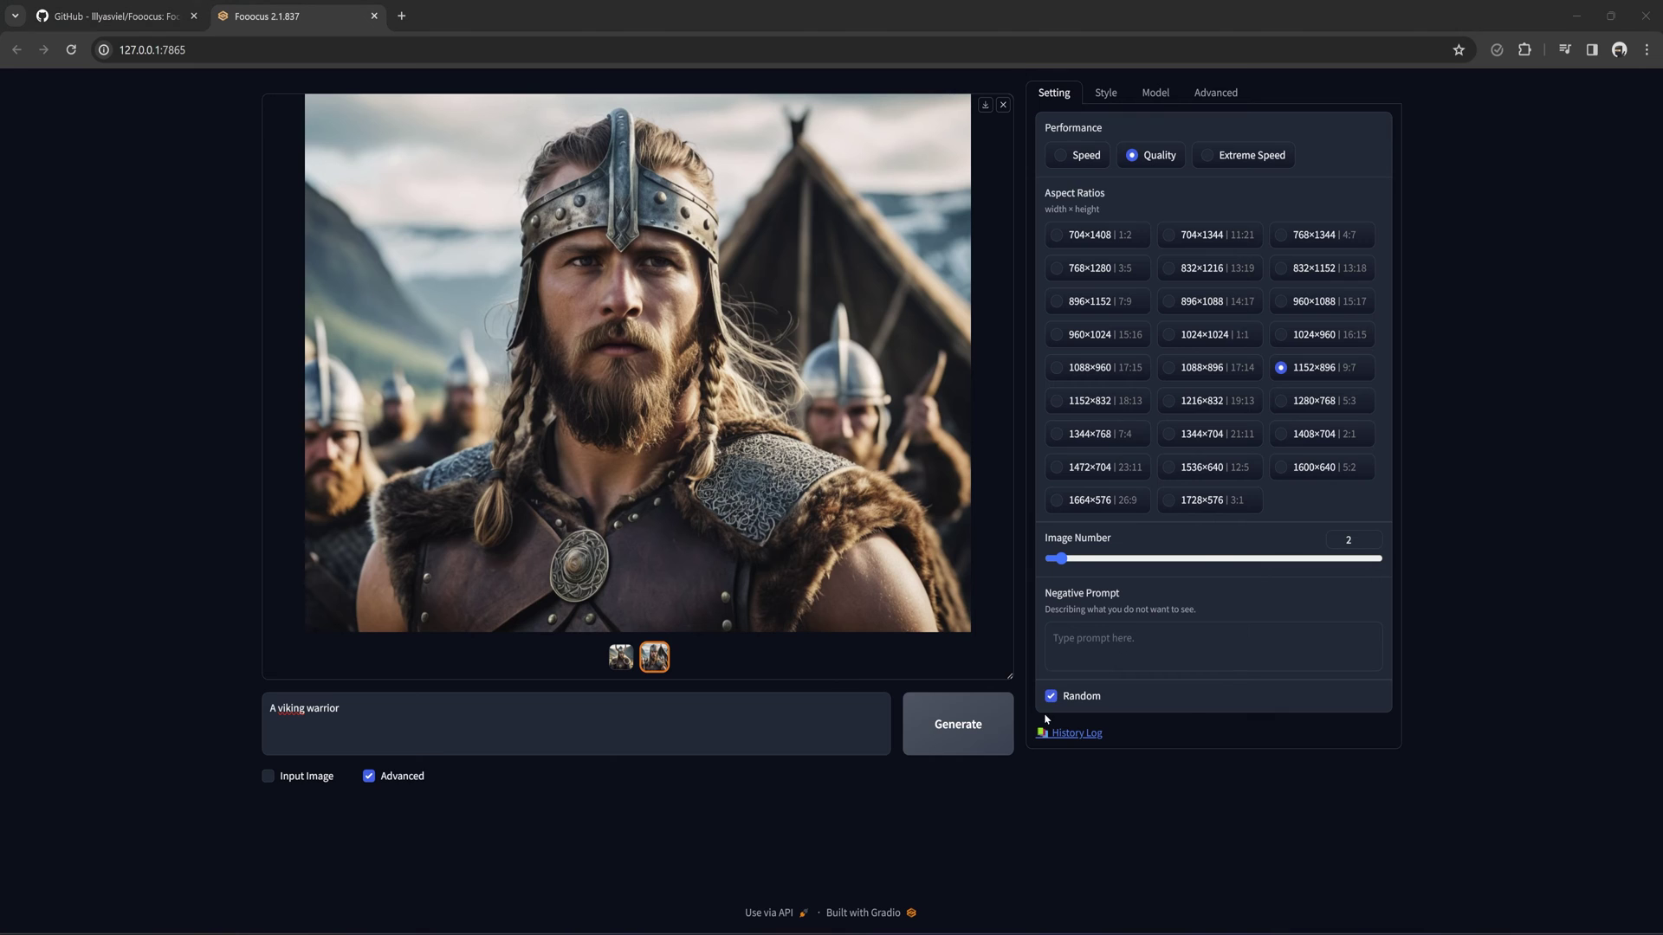
# - Replace the default Fooocus styles with SAI Digital Art and generate vikings
pyautogui.click(1101, 97)
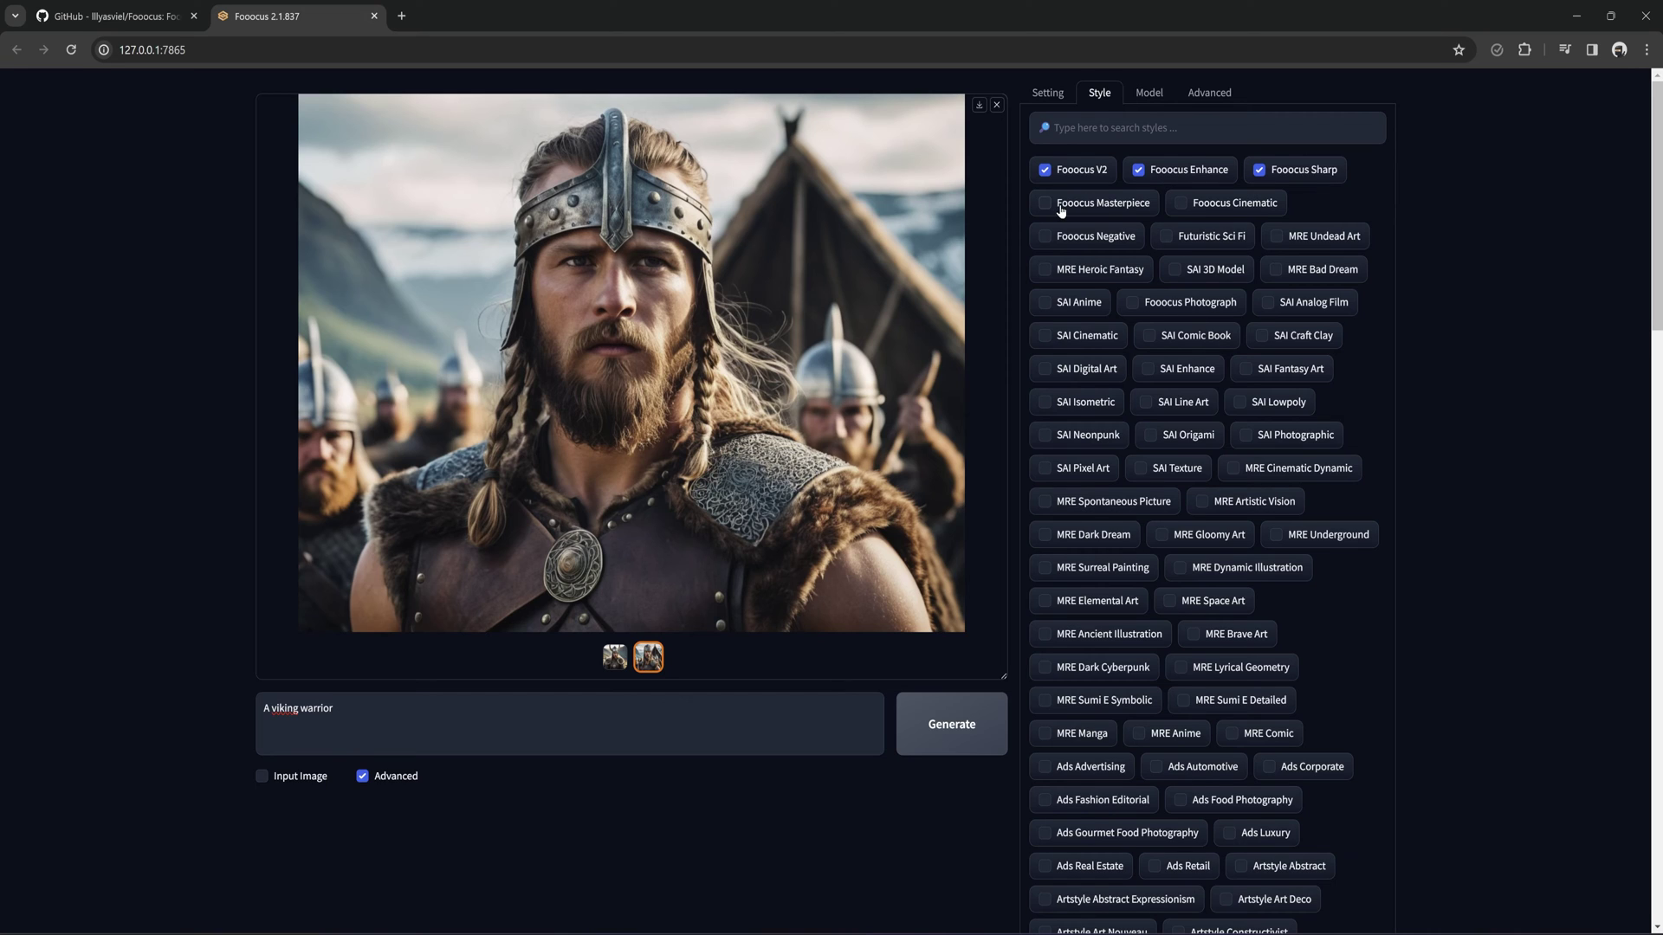
pyautogui.click(1045, 170)
pyautogui.click(1138, 170)
pyautogui.click(1045, 369)
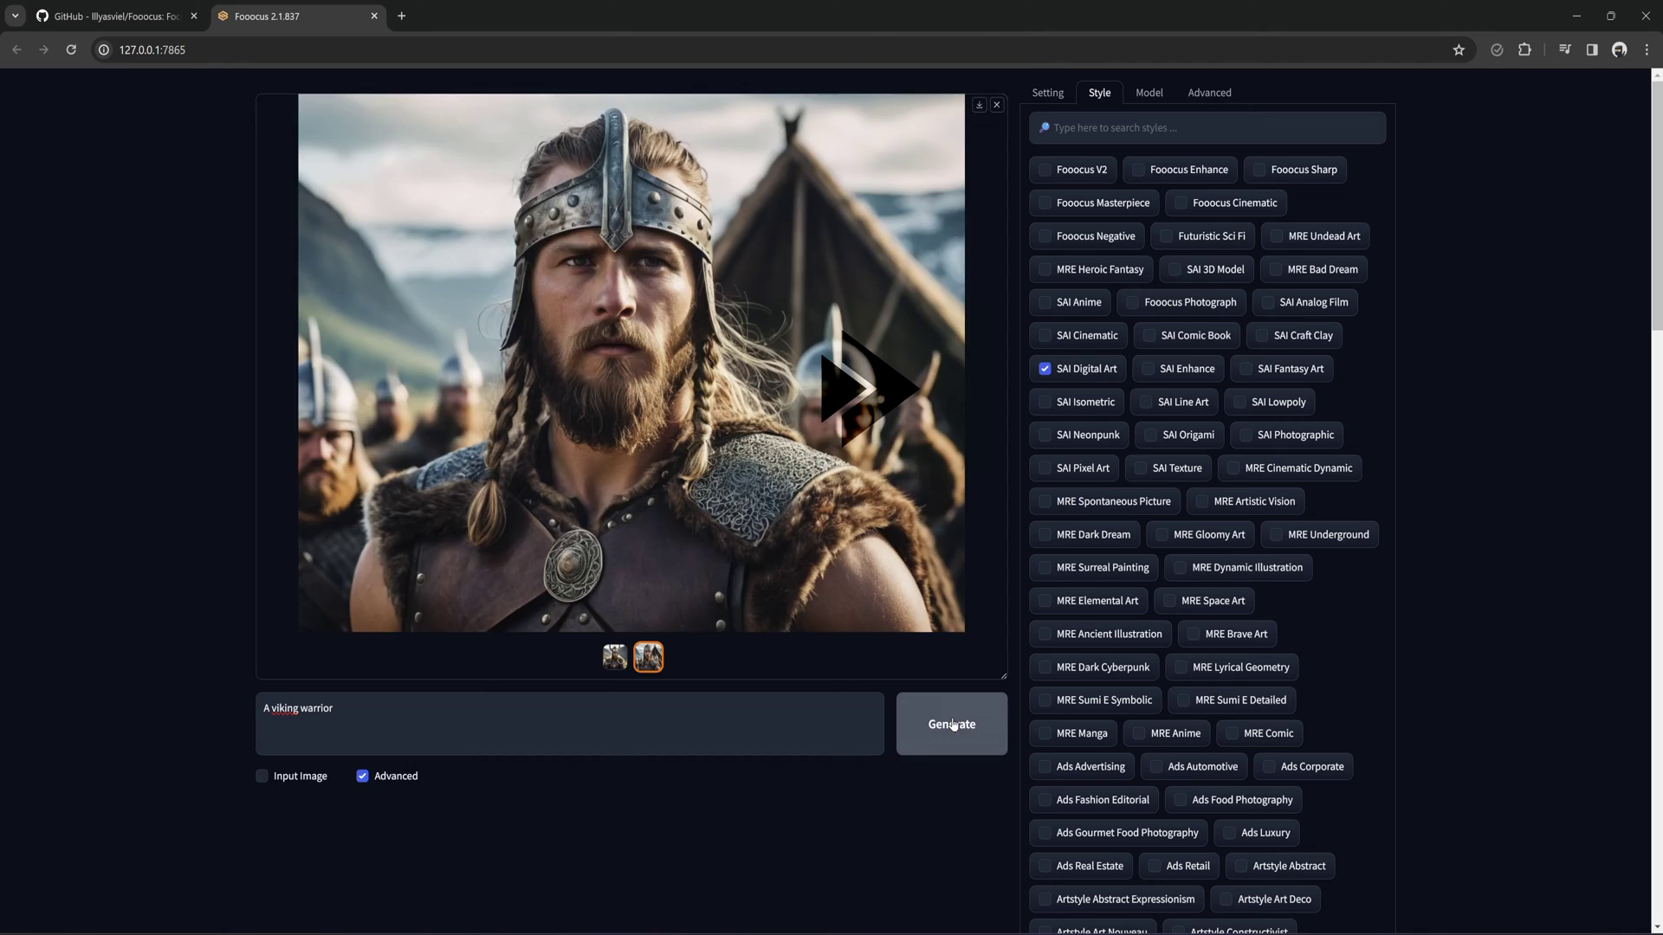
pyautogui.click(952, 724)
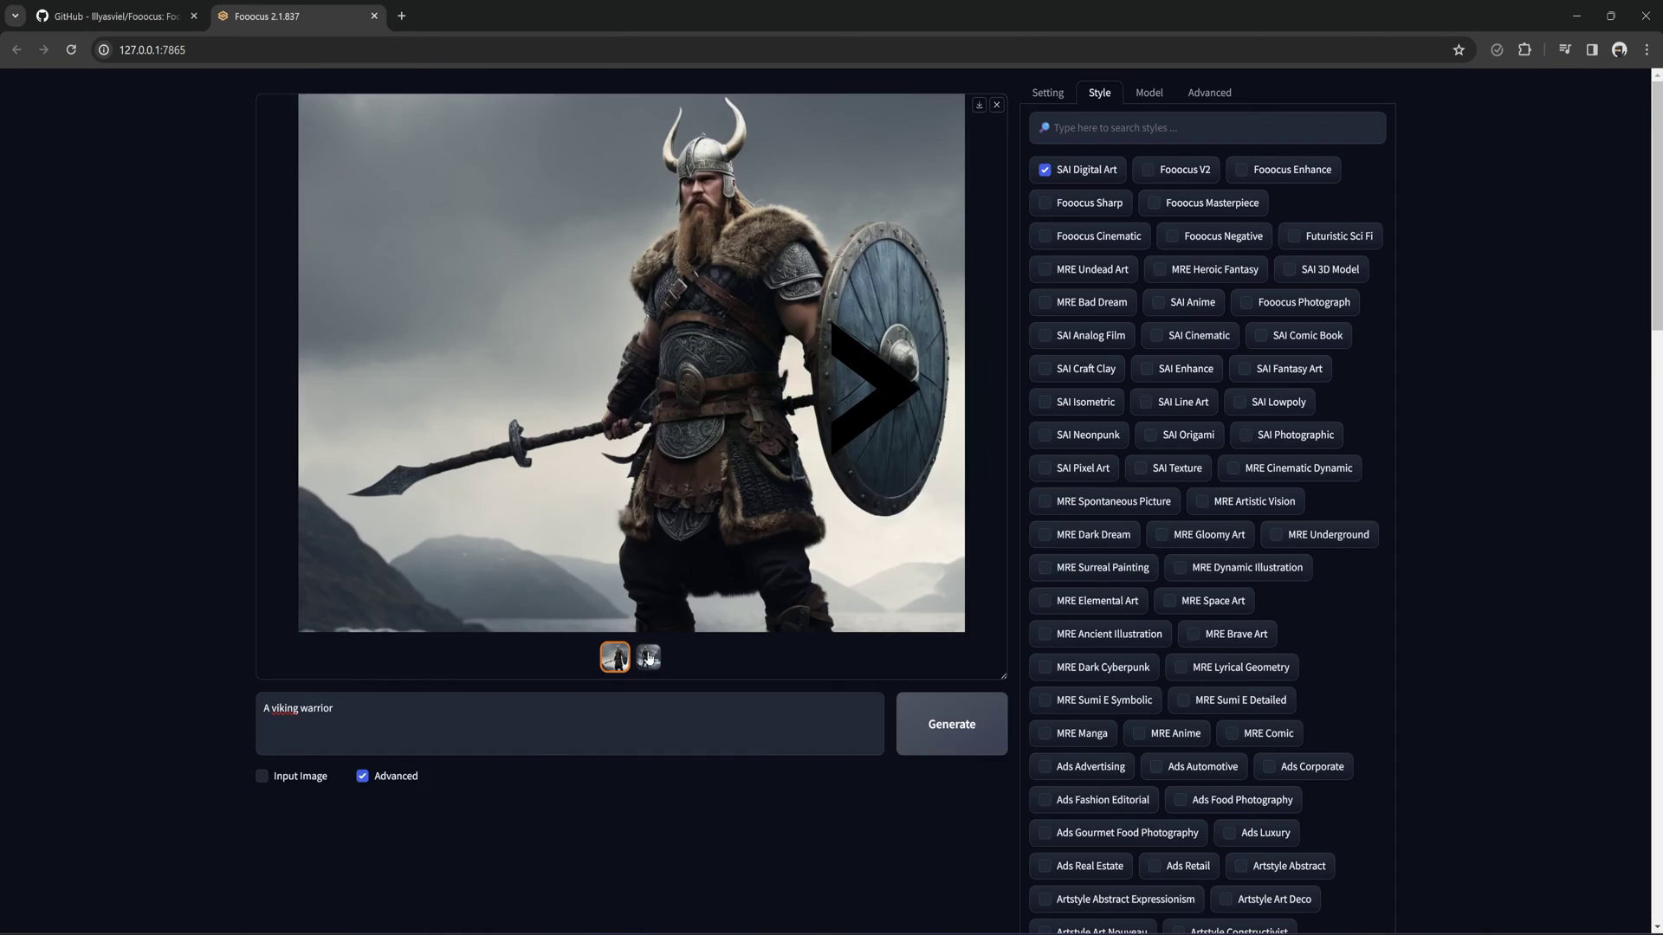
# - Generate SAI Pixel Art vikings and preview both pixel-art images
pyautogui.click(648, 658)
pyautogui.click(503, 225)
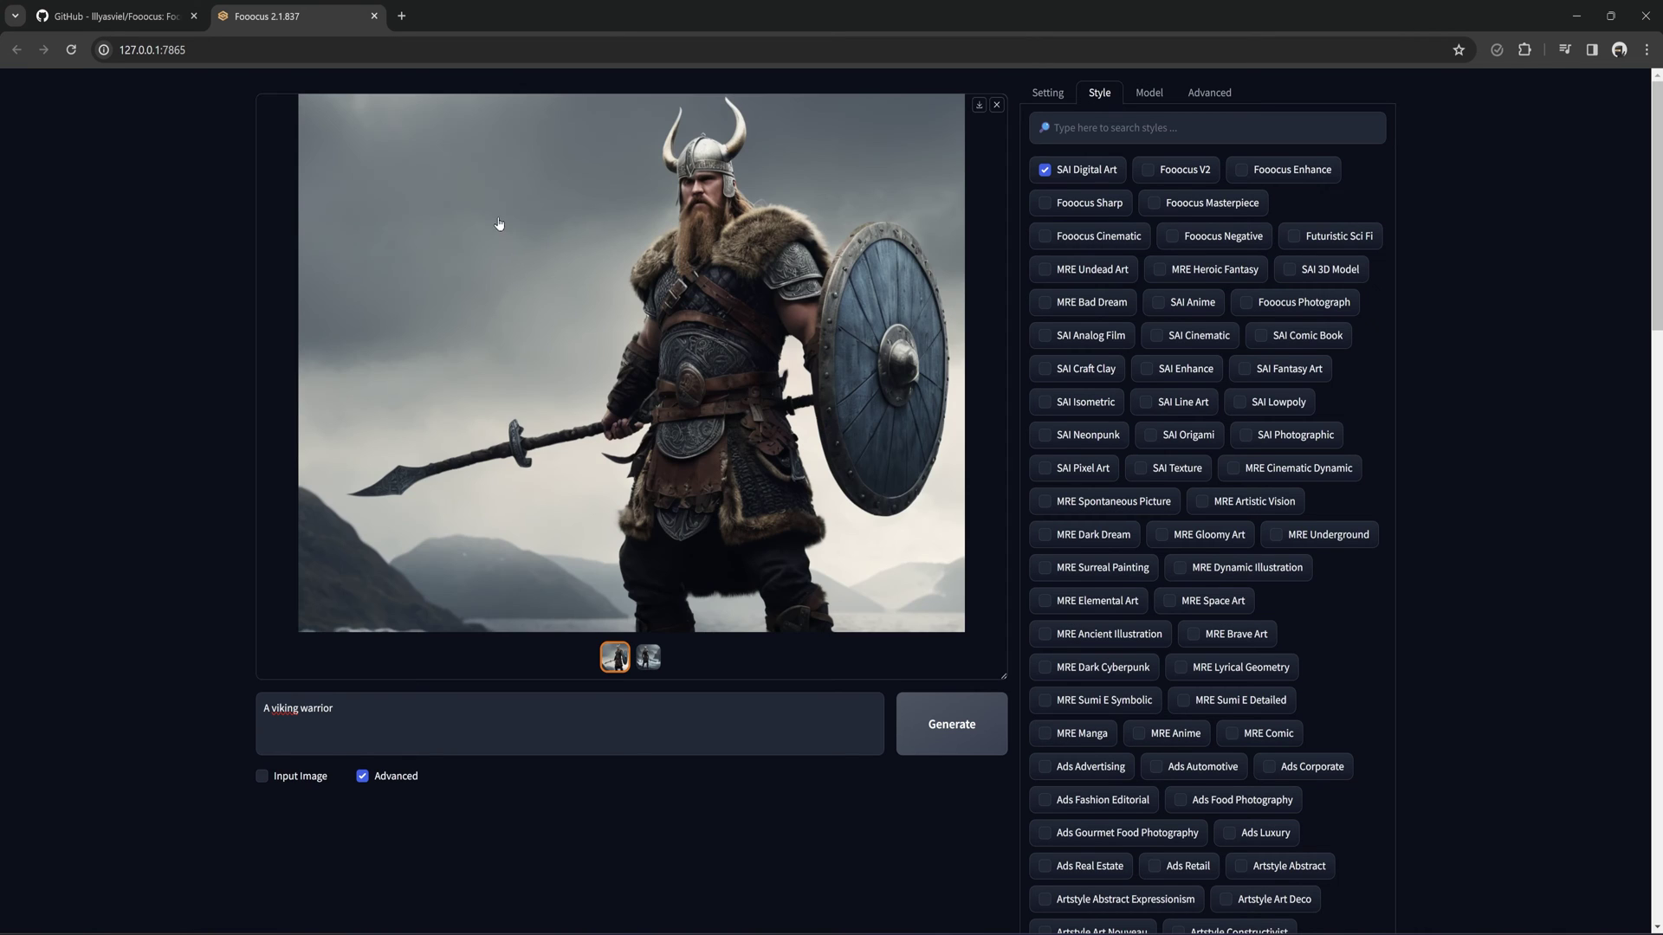
pyautogui.click(718, 206)
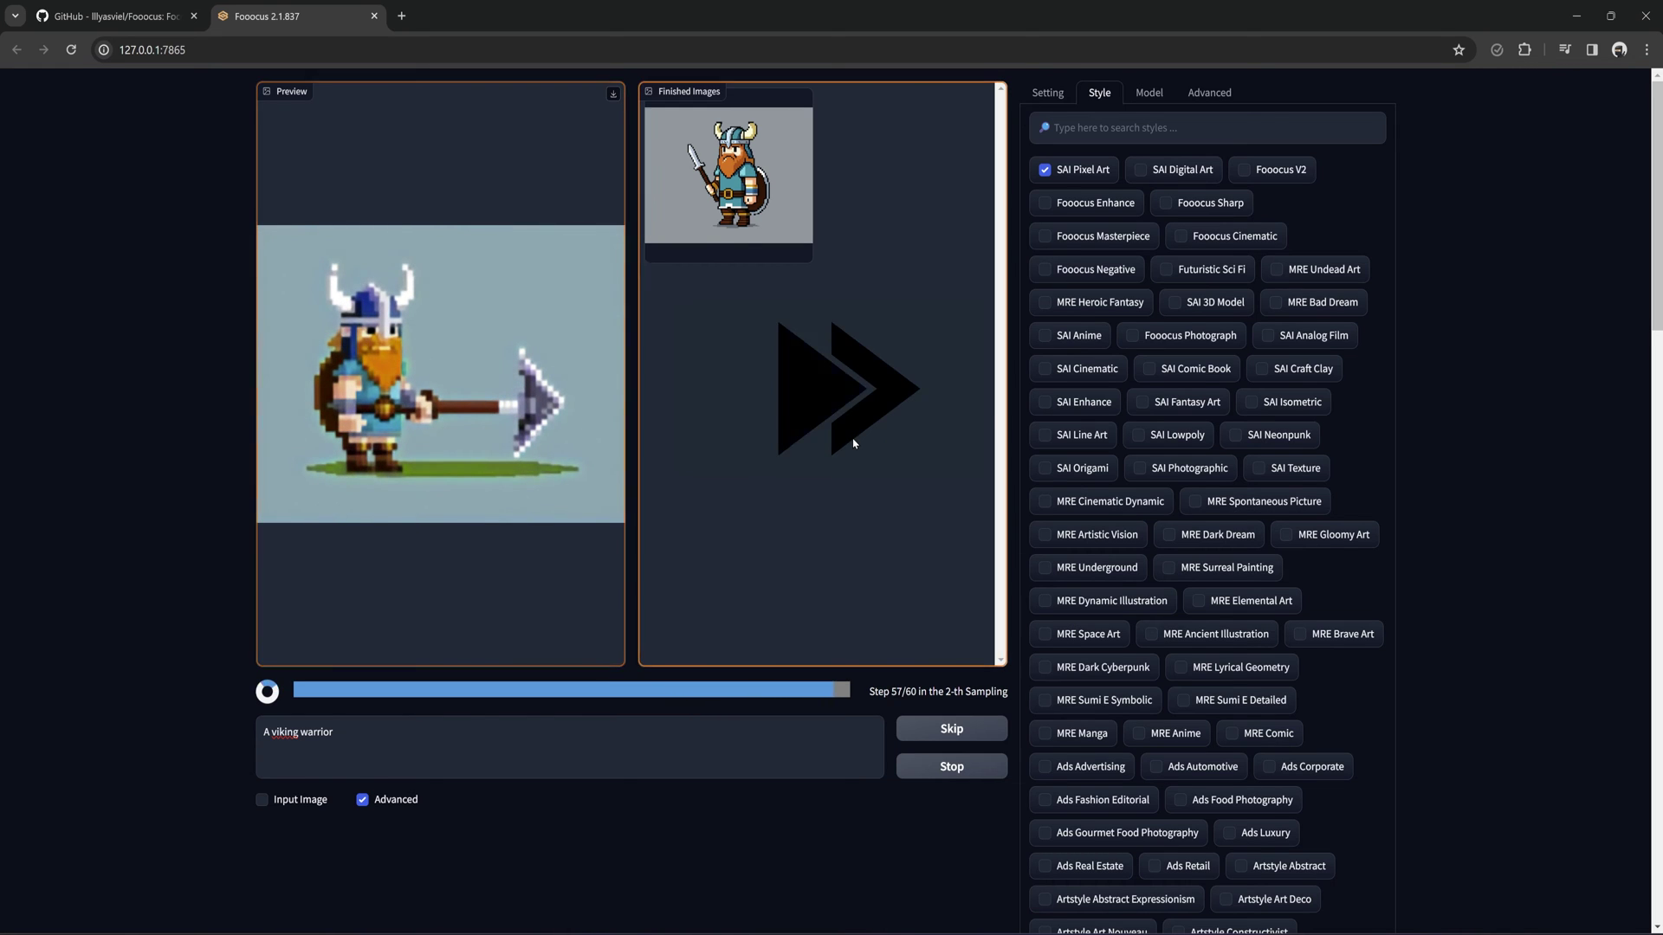
pyautogui.click(495, 234)
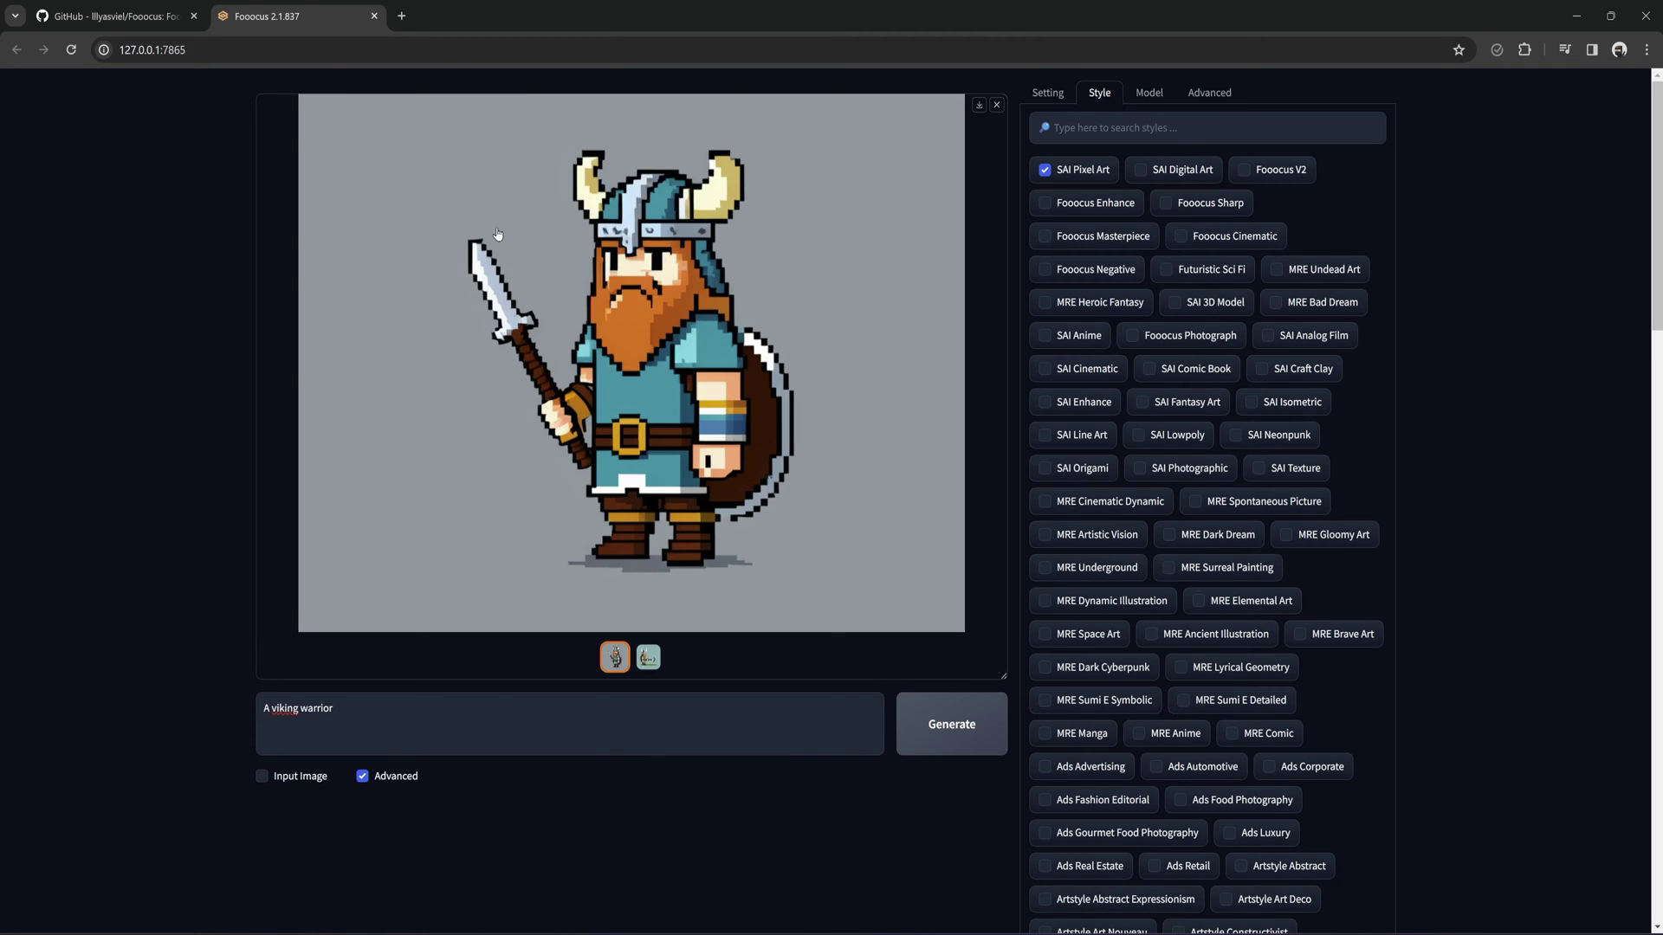
pyautogui.click(645, 658)
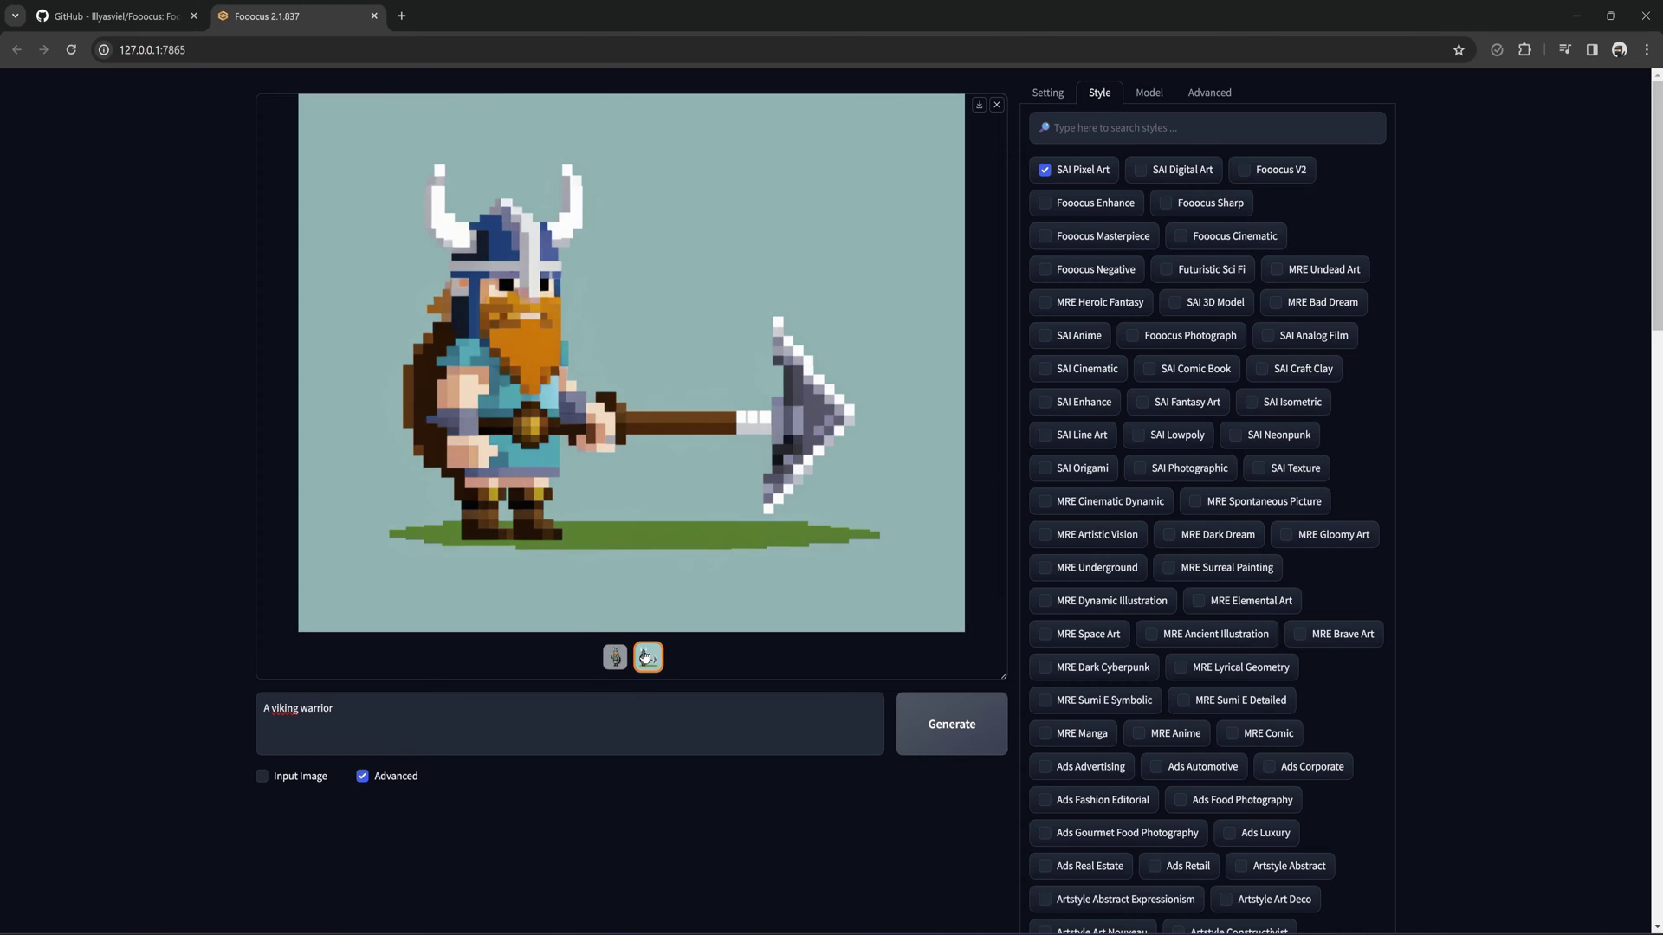
pyautogui.click(995, 105)
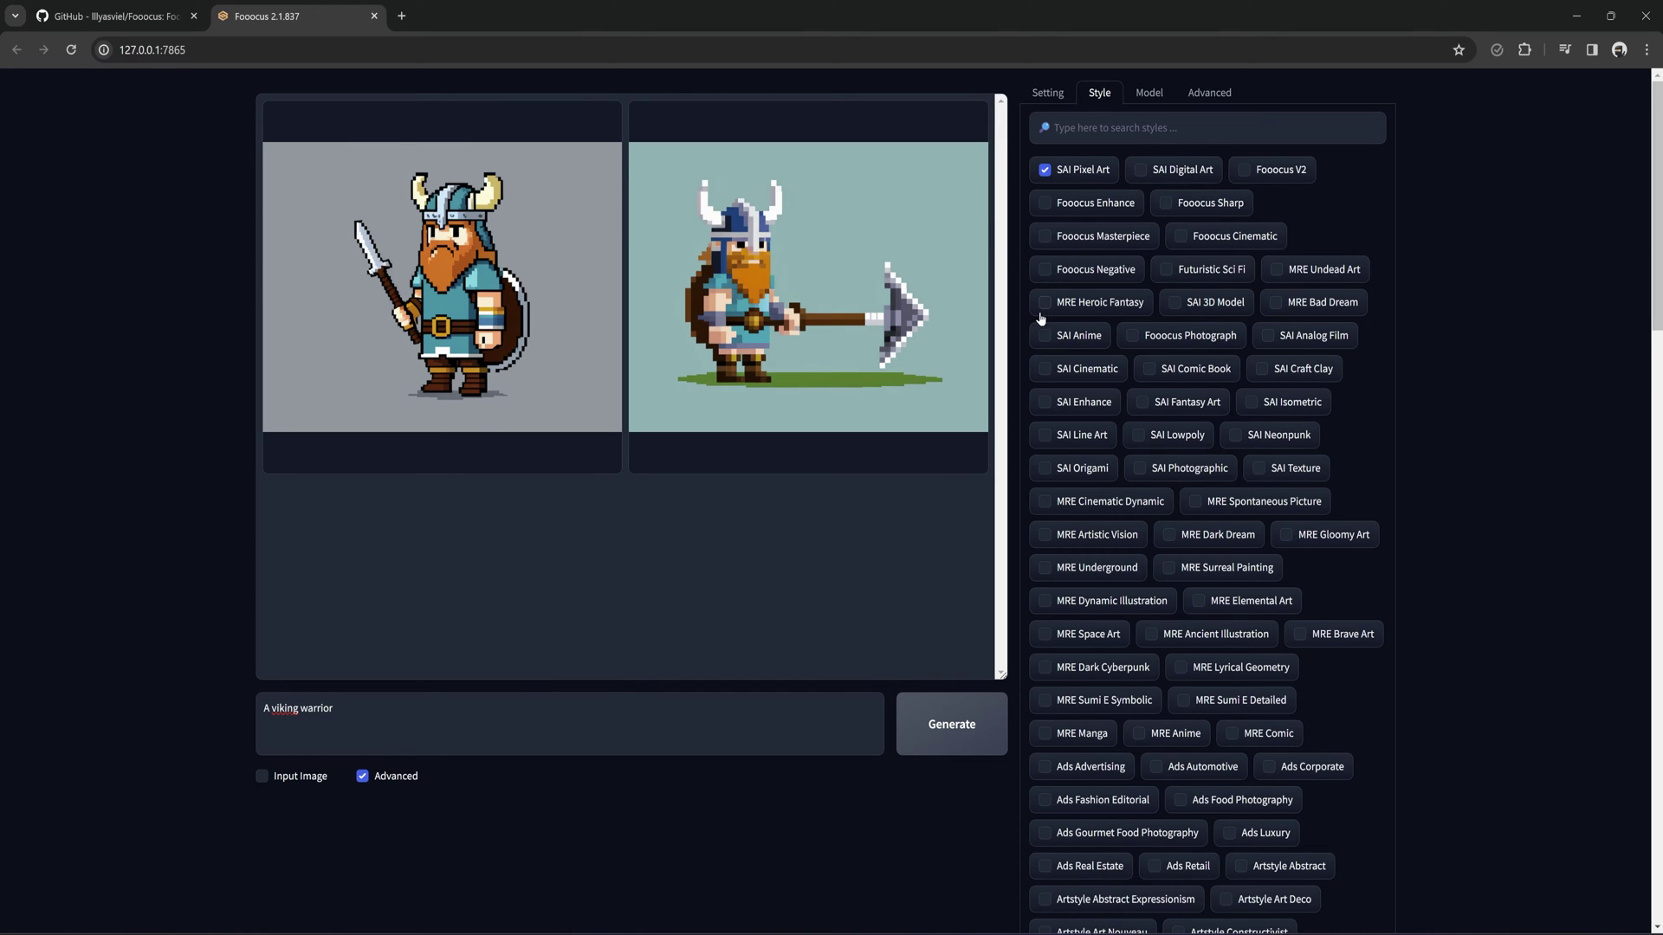
# - Apply the Game Fighting Game style from lower in the style list
pyautogui.scroll(-2, 1123, 512)
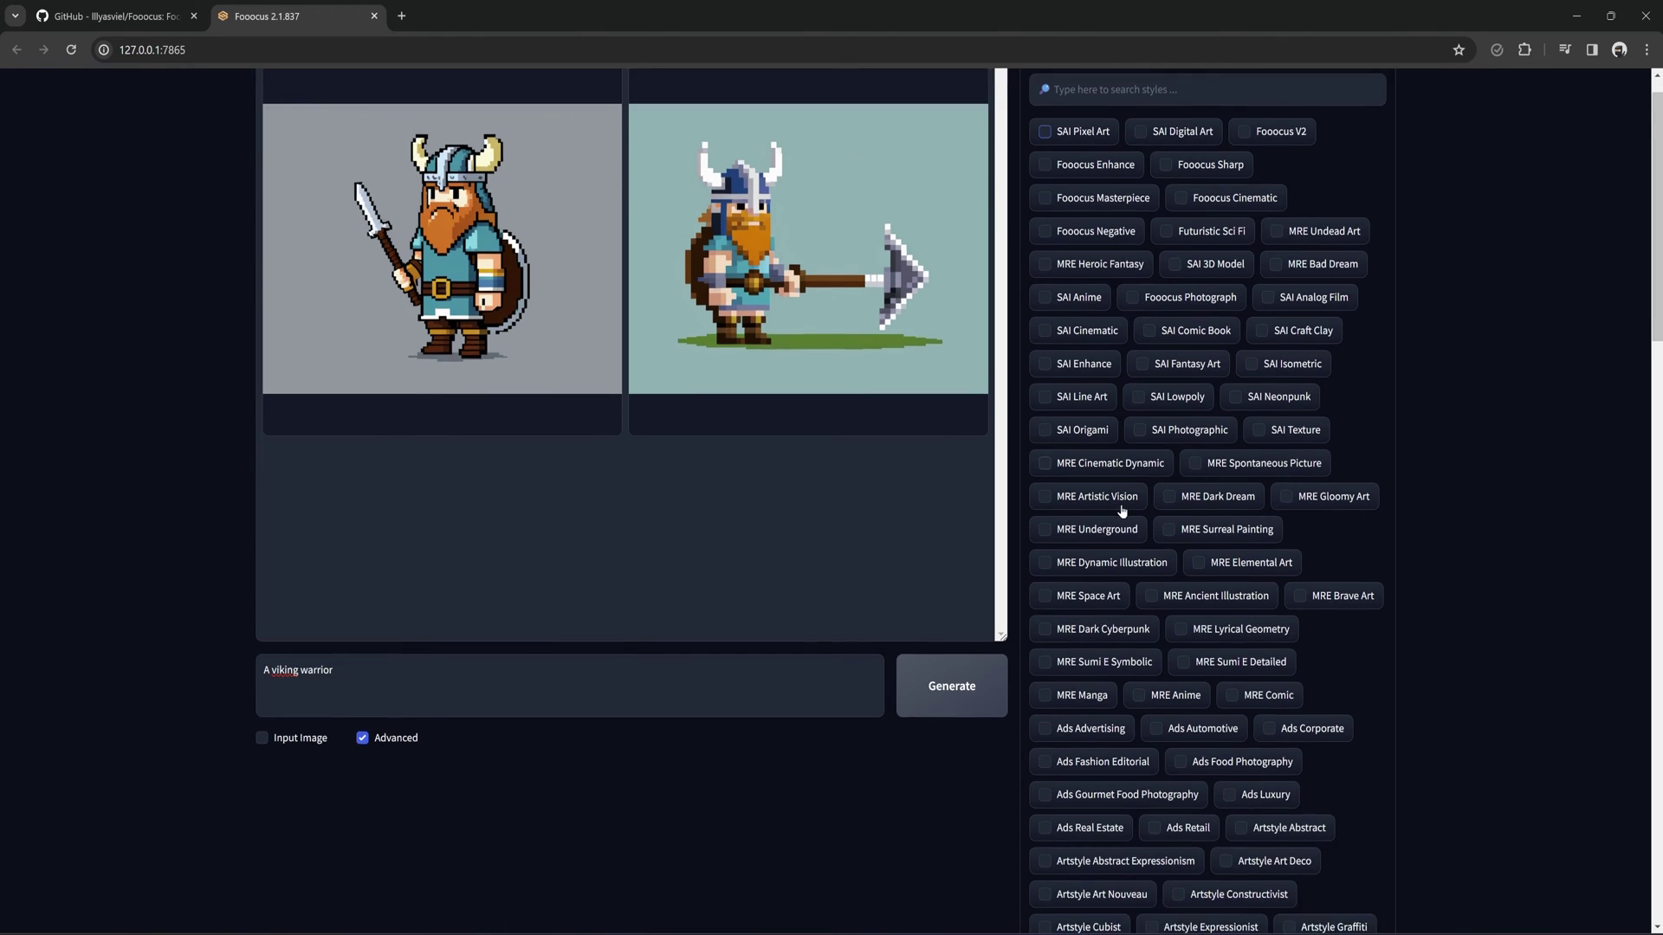
pyautogui.scroll(-3, 1122, 512)
pyautogui.scroll(-3, 1124, 520)
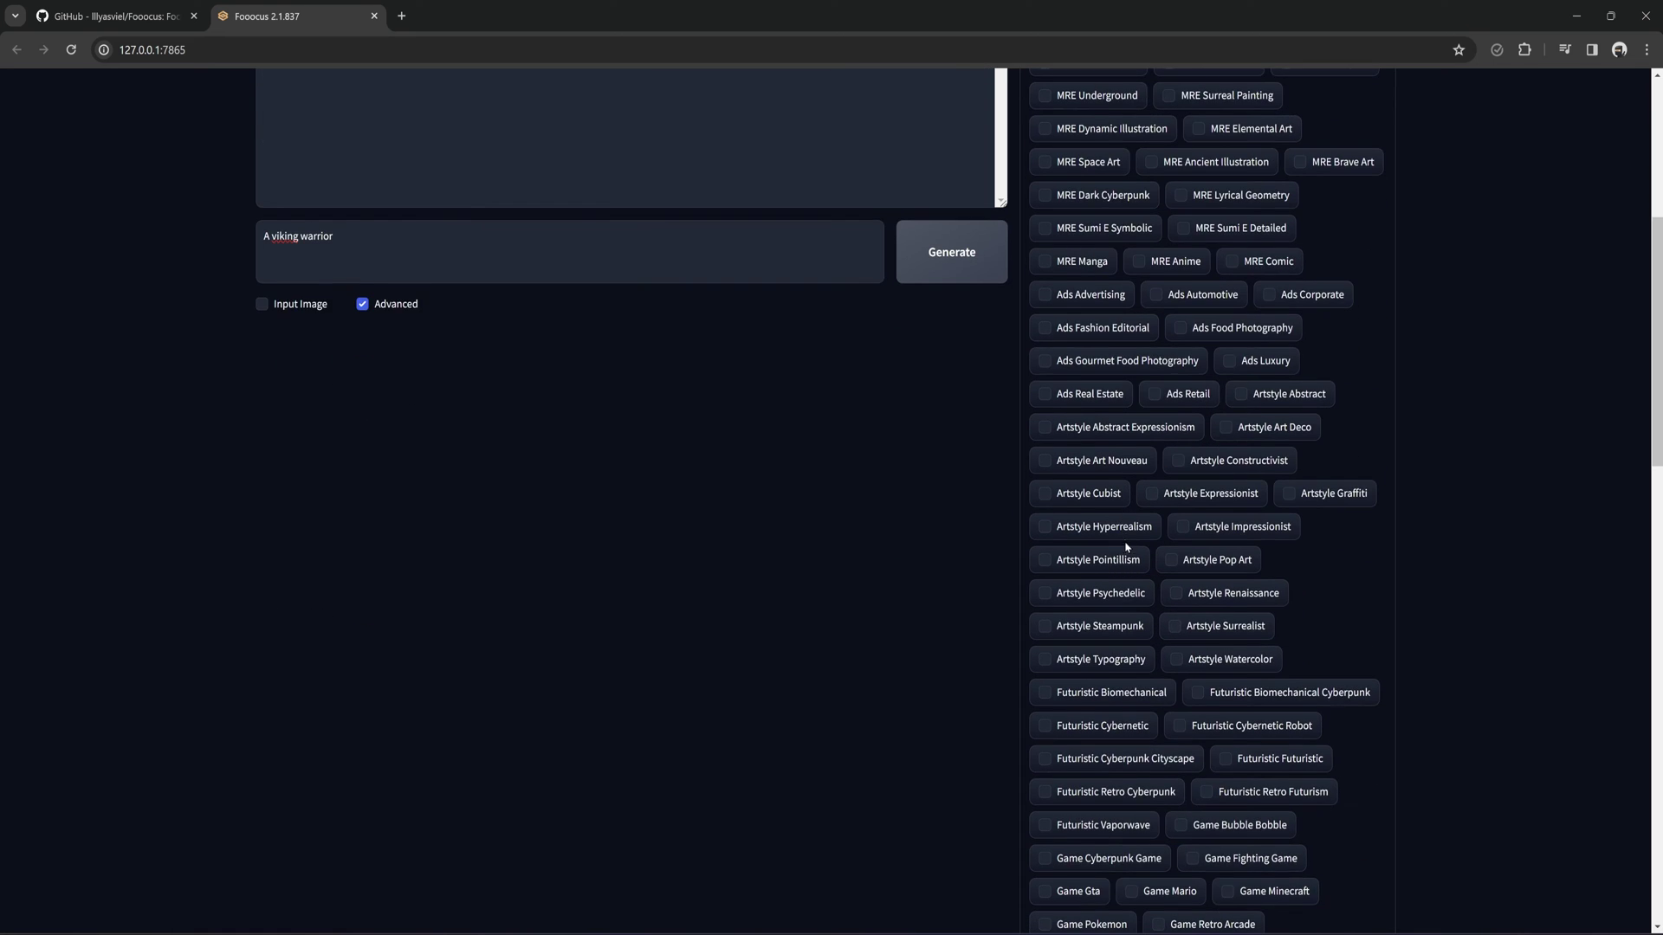
pyautogui.scroll(-1, 1125, 551)
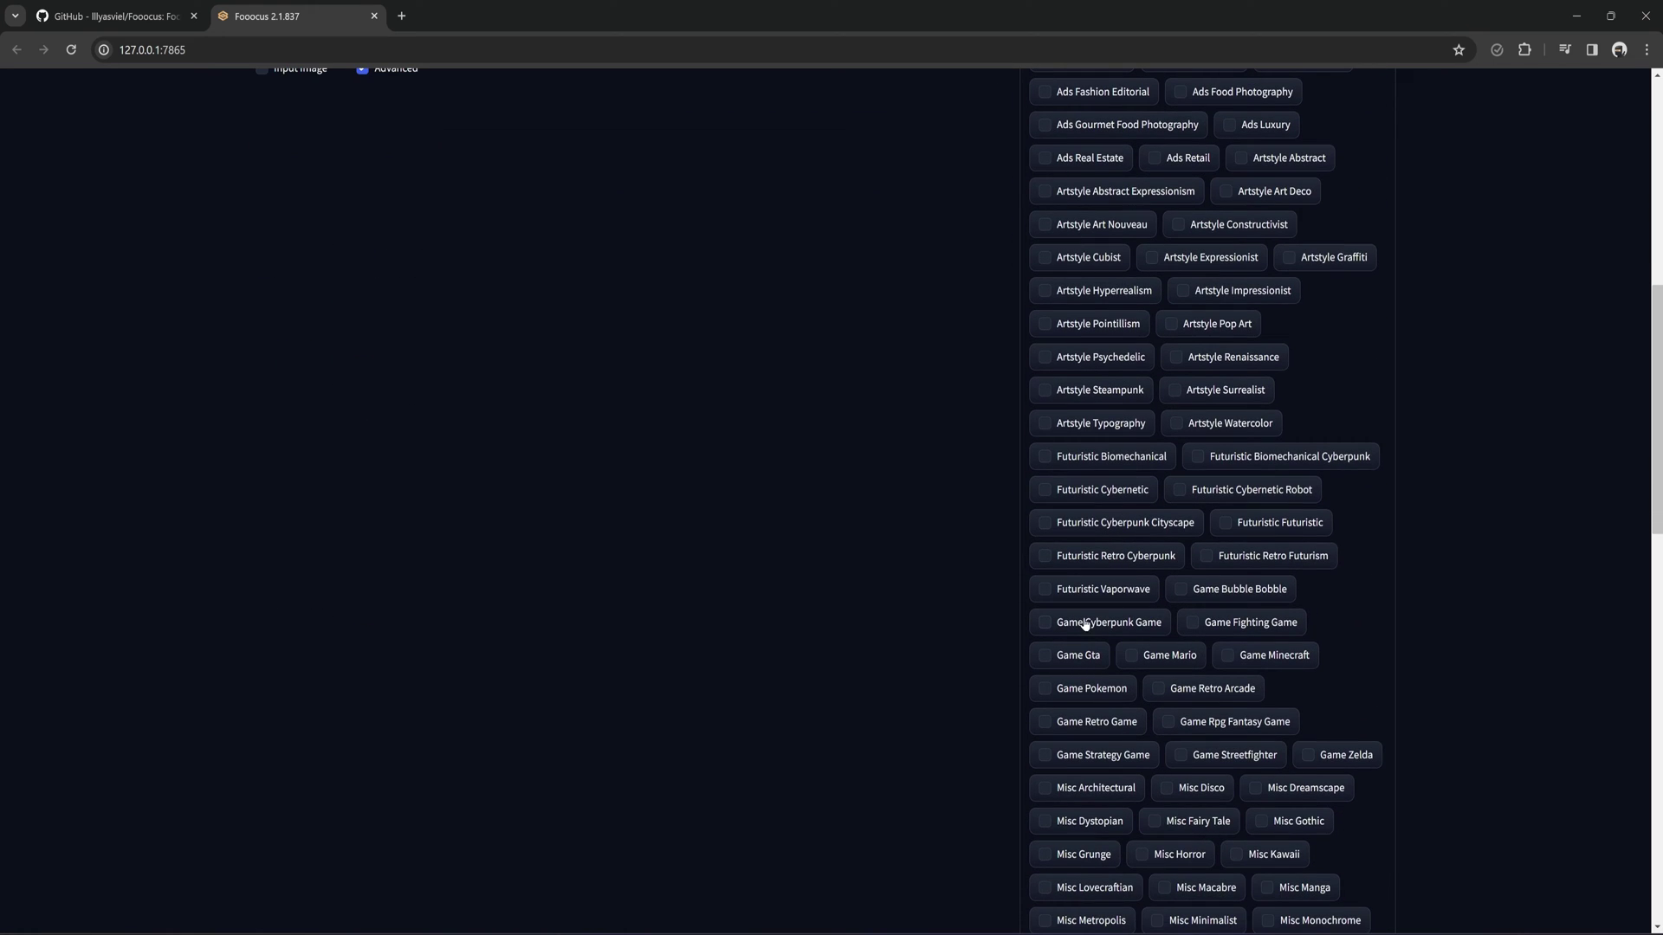
pyautogui.click(1194, 623)
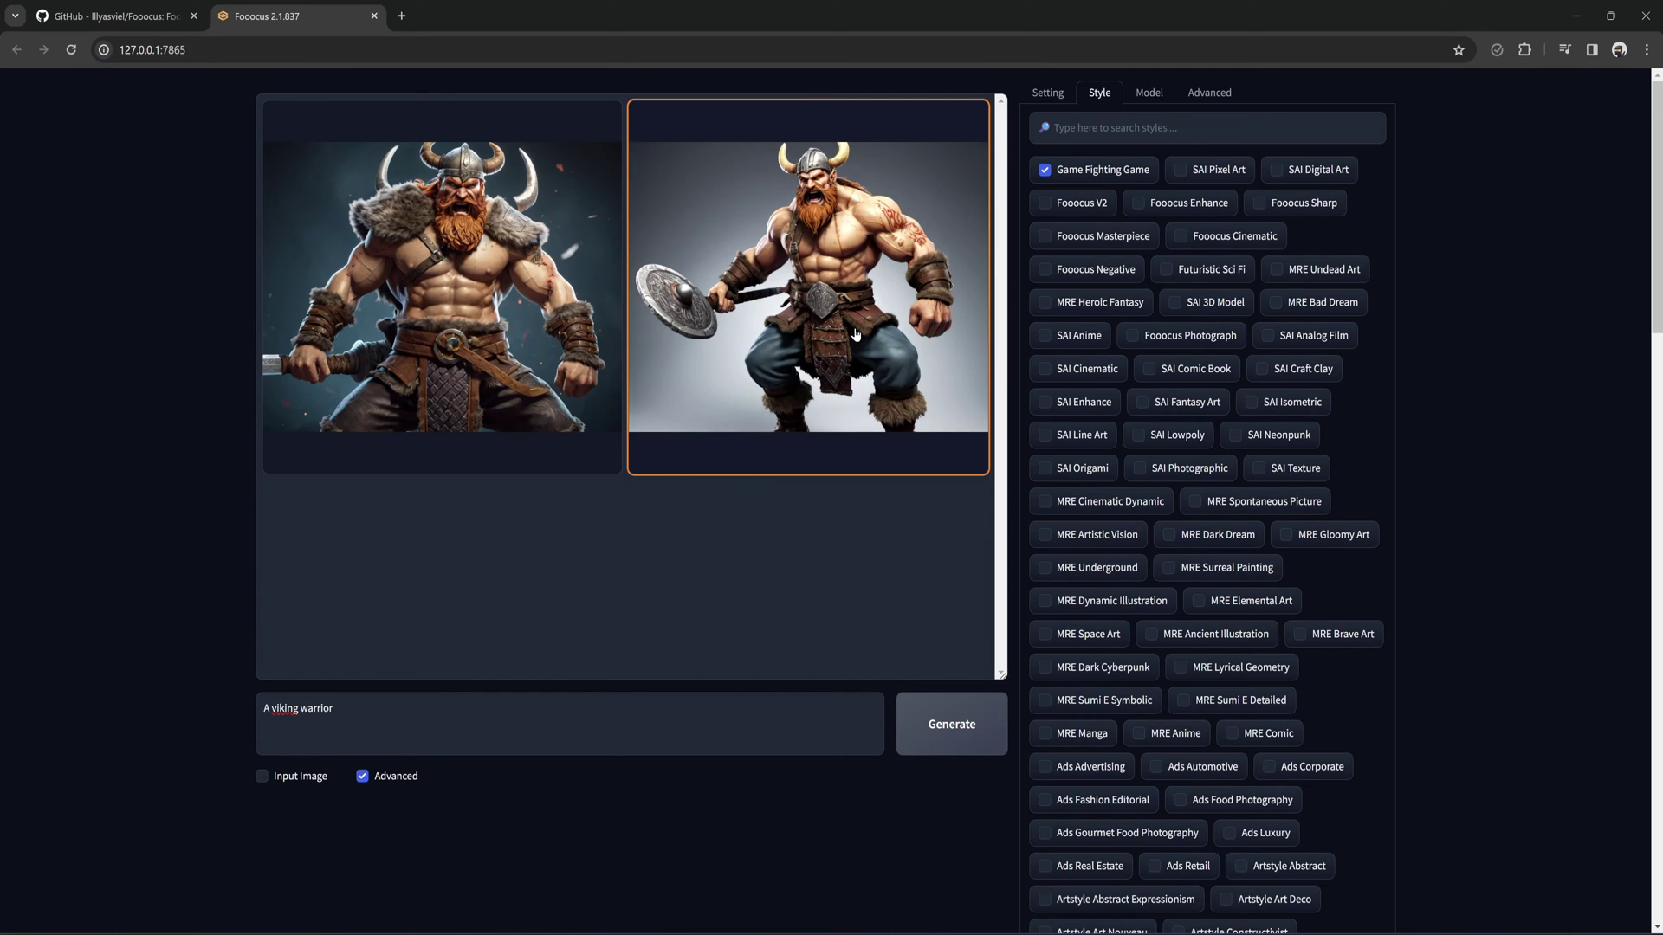
# - Preview the grey-background and dark-background game-style vikings enlarged
pyautogui.click(750, 334)
pyautogui.click(616, 663)
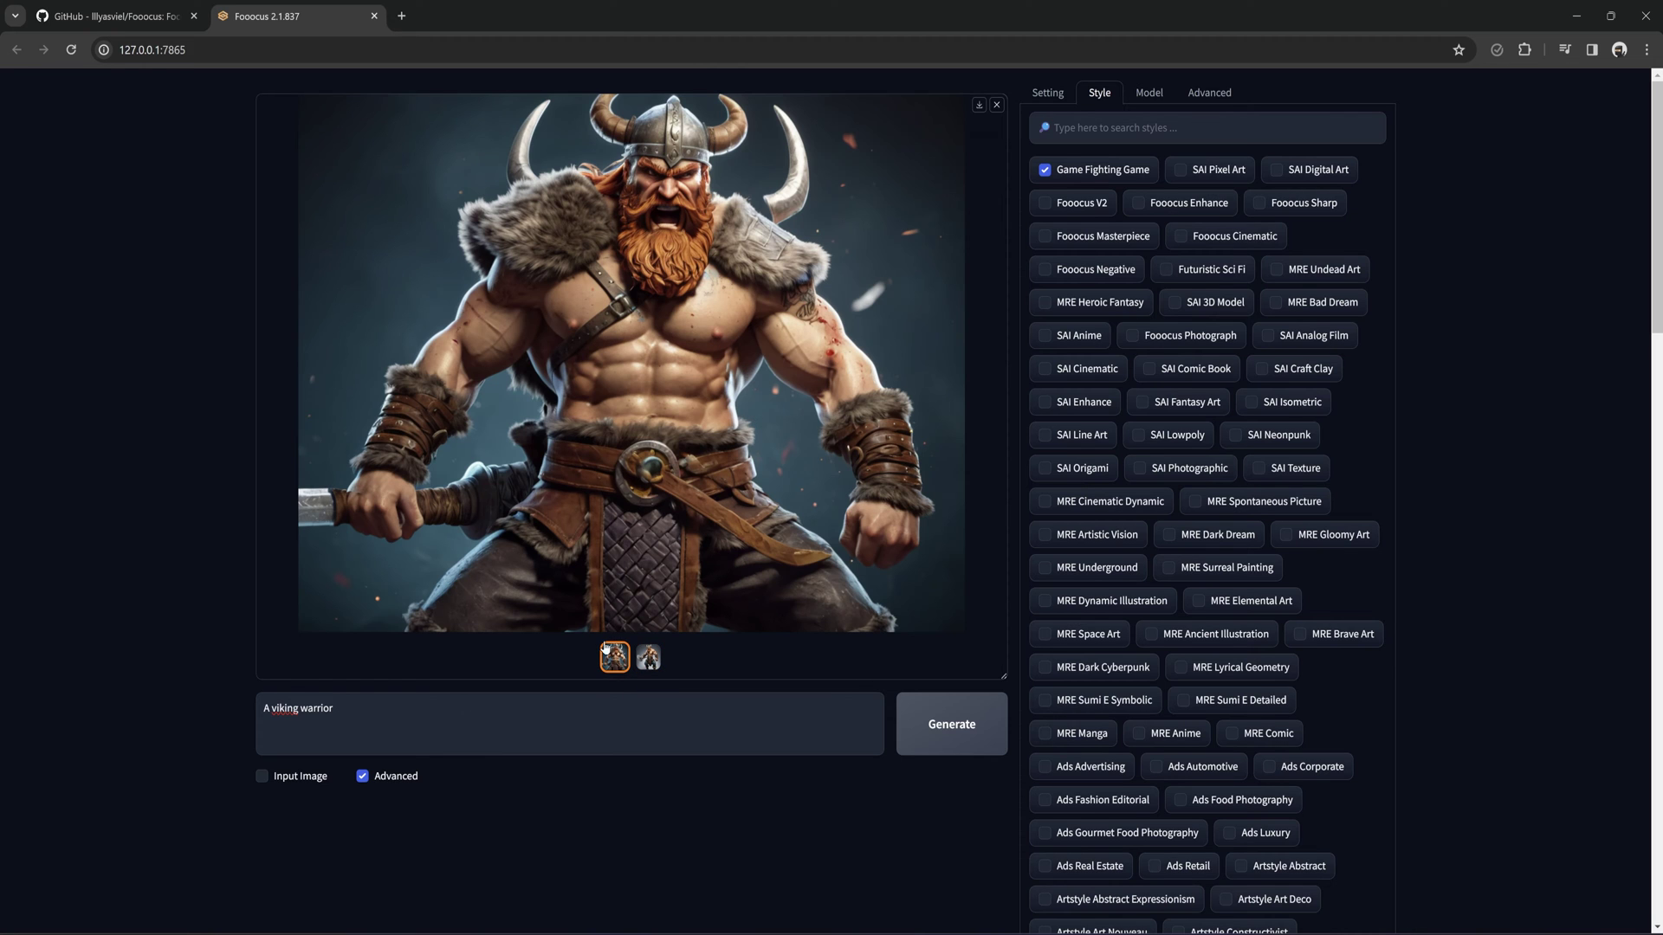
pyautogui.click(647, 663)
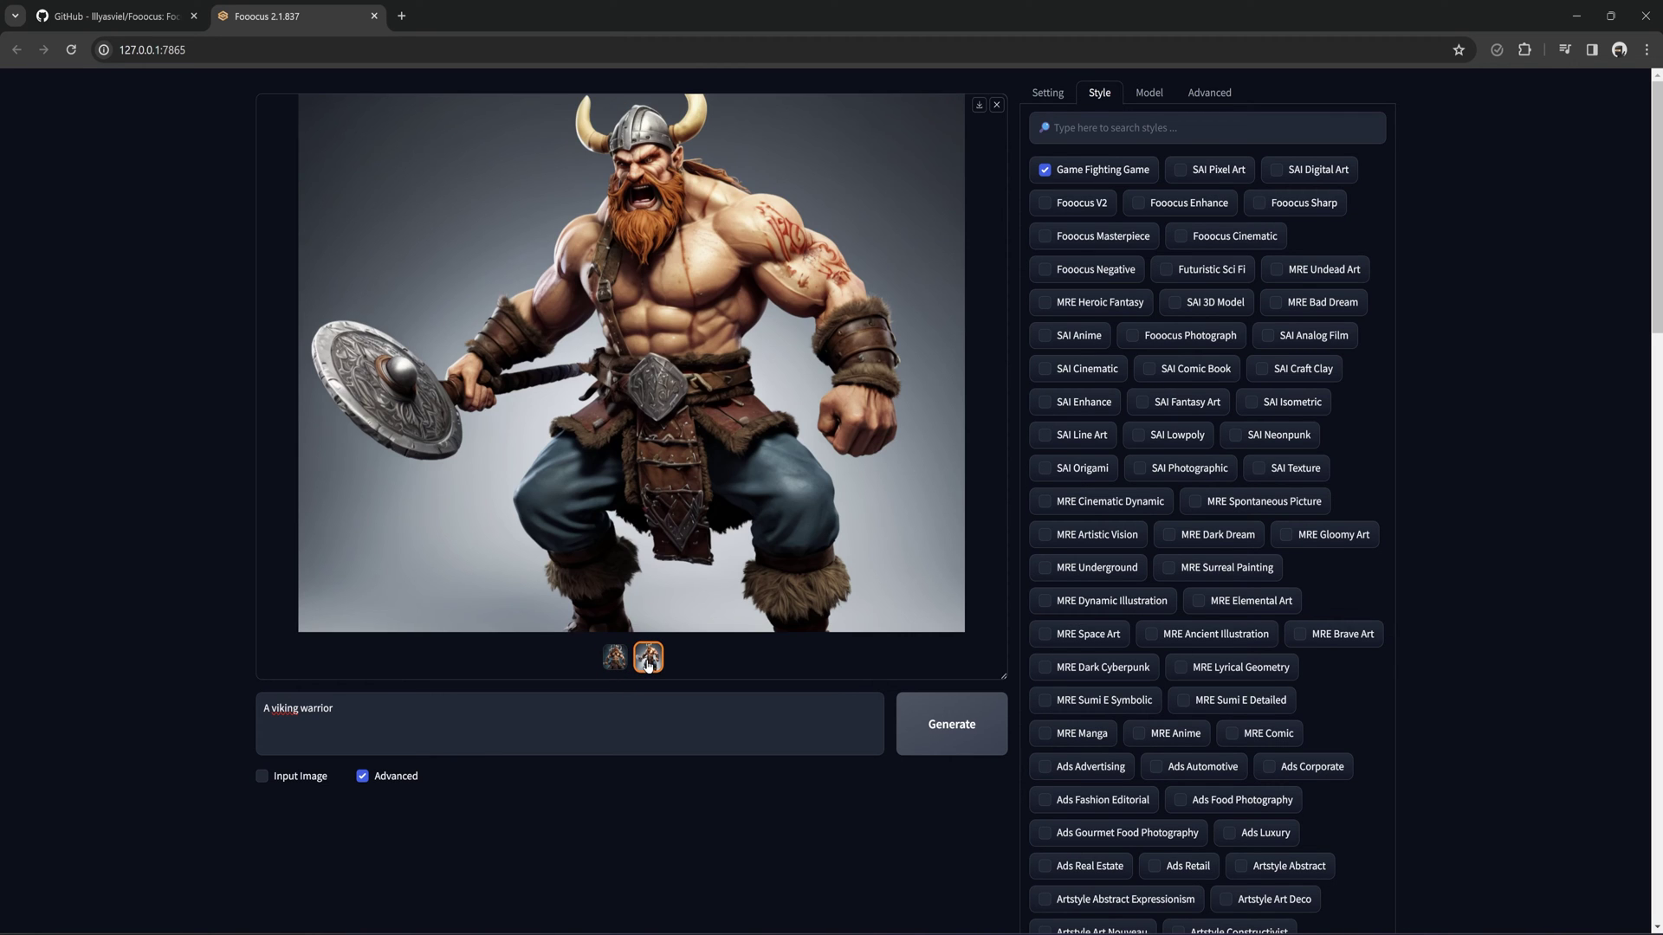
pyautogui.press('Escape')
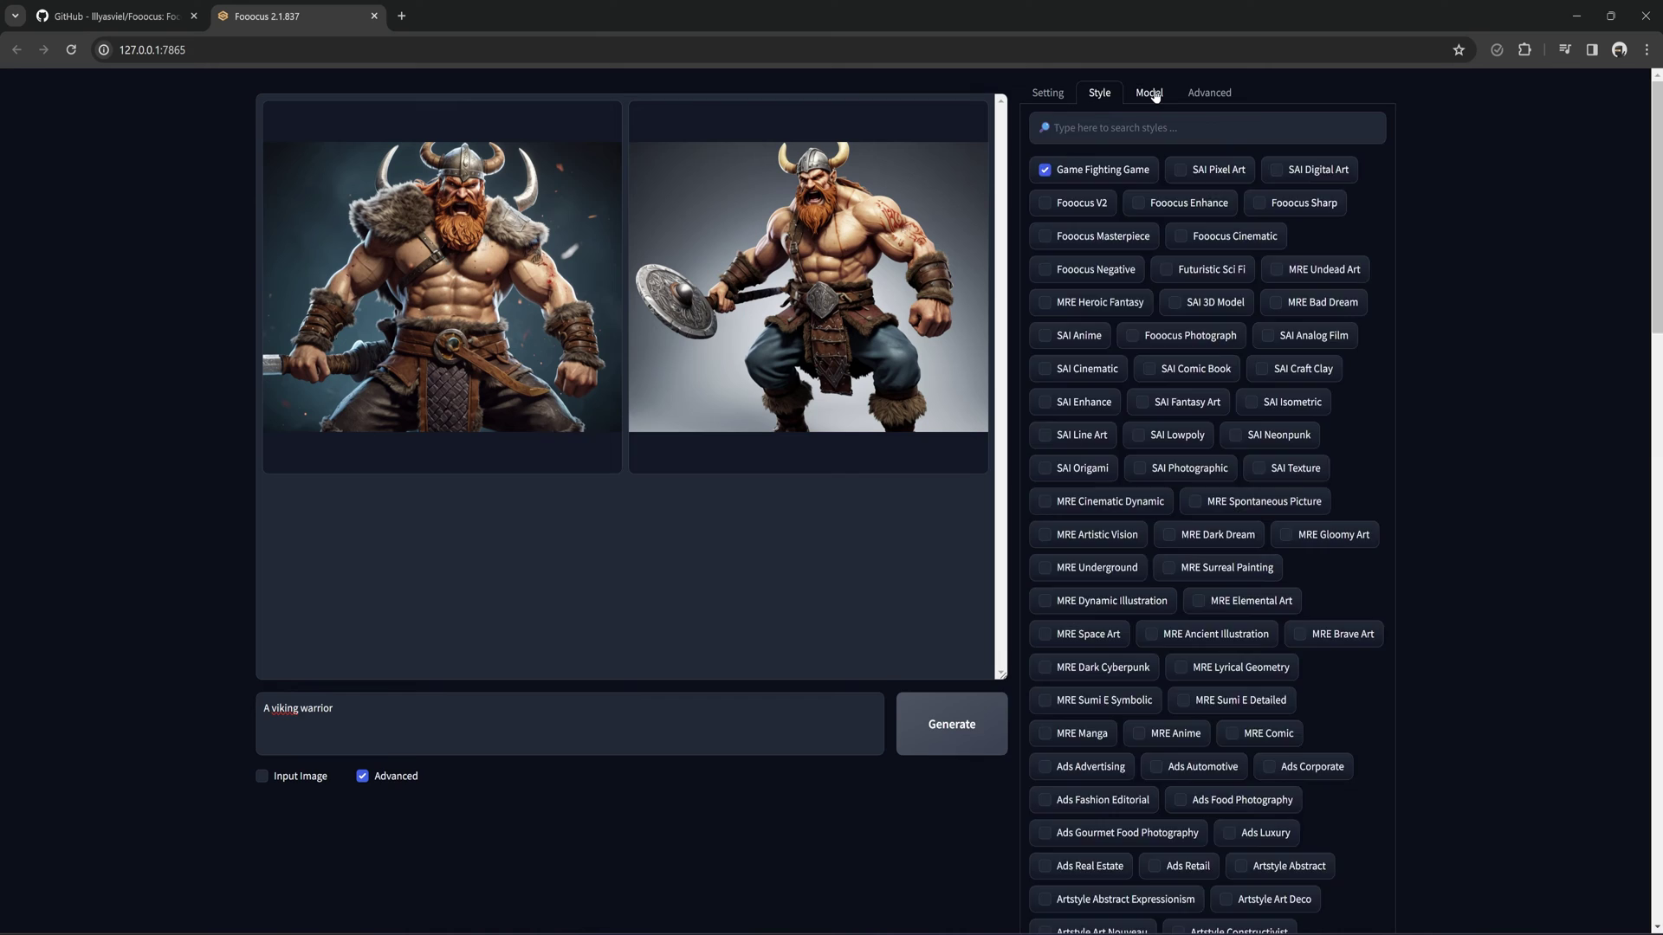
pyautogui.click(1151, 94)
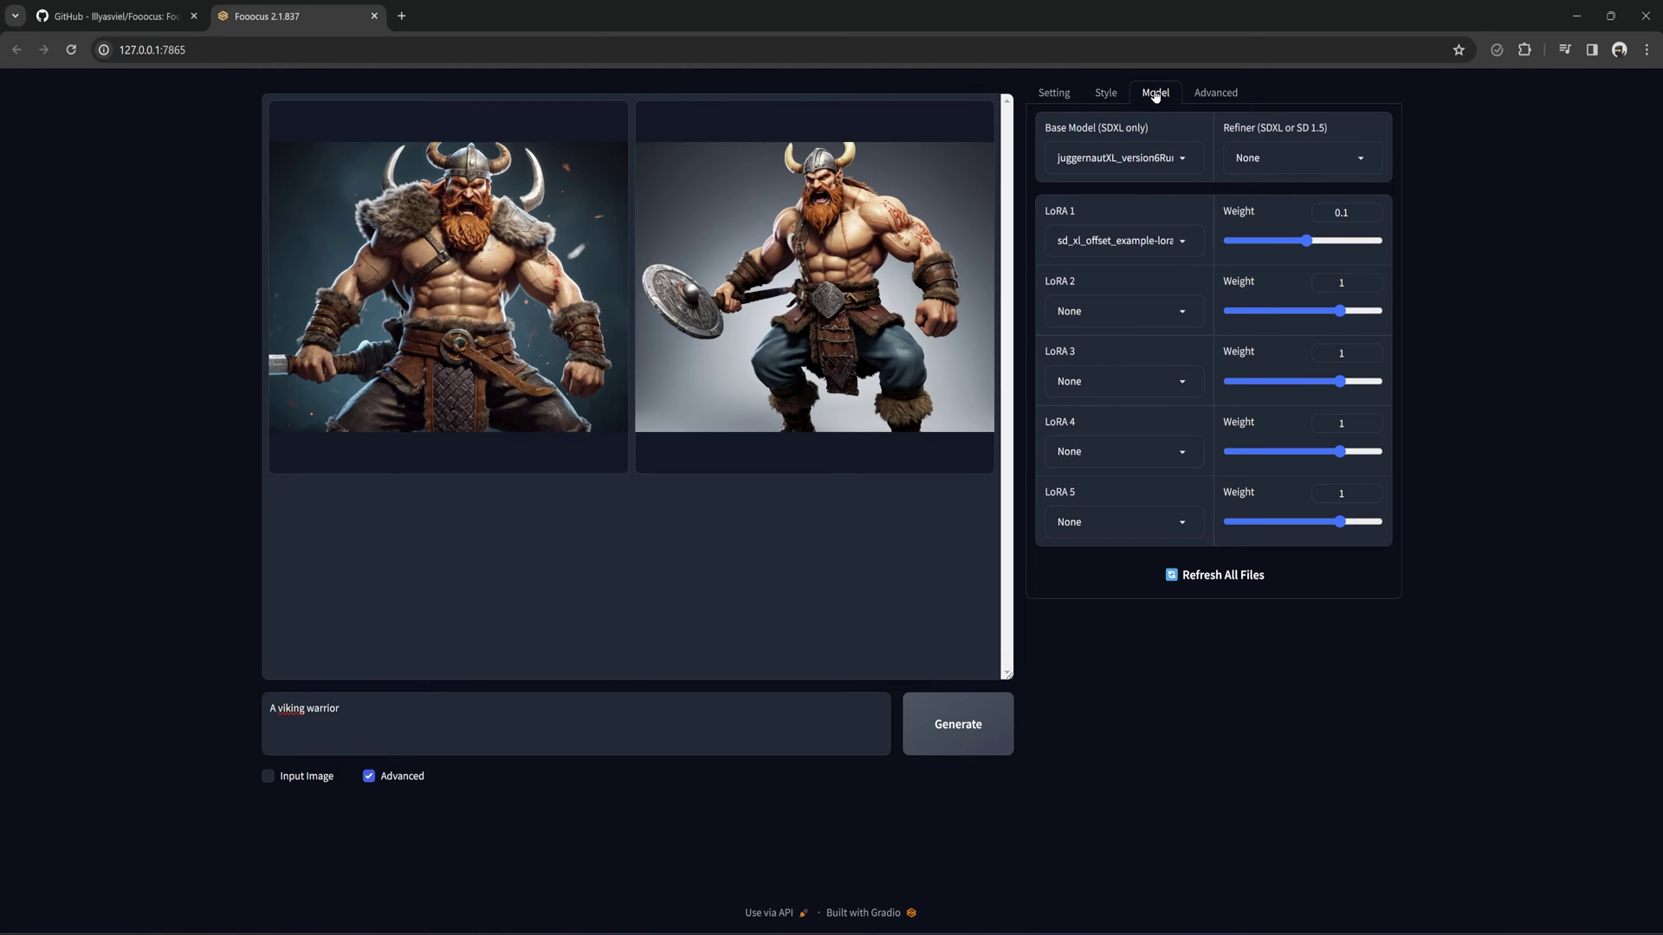
pyautogui.click(1188, 159)
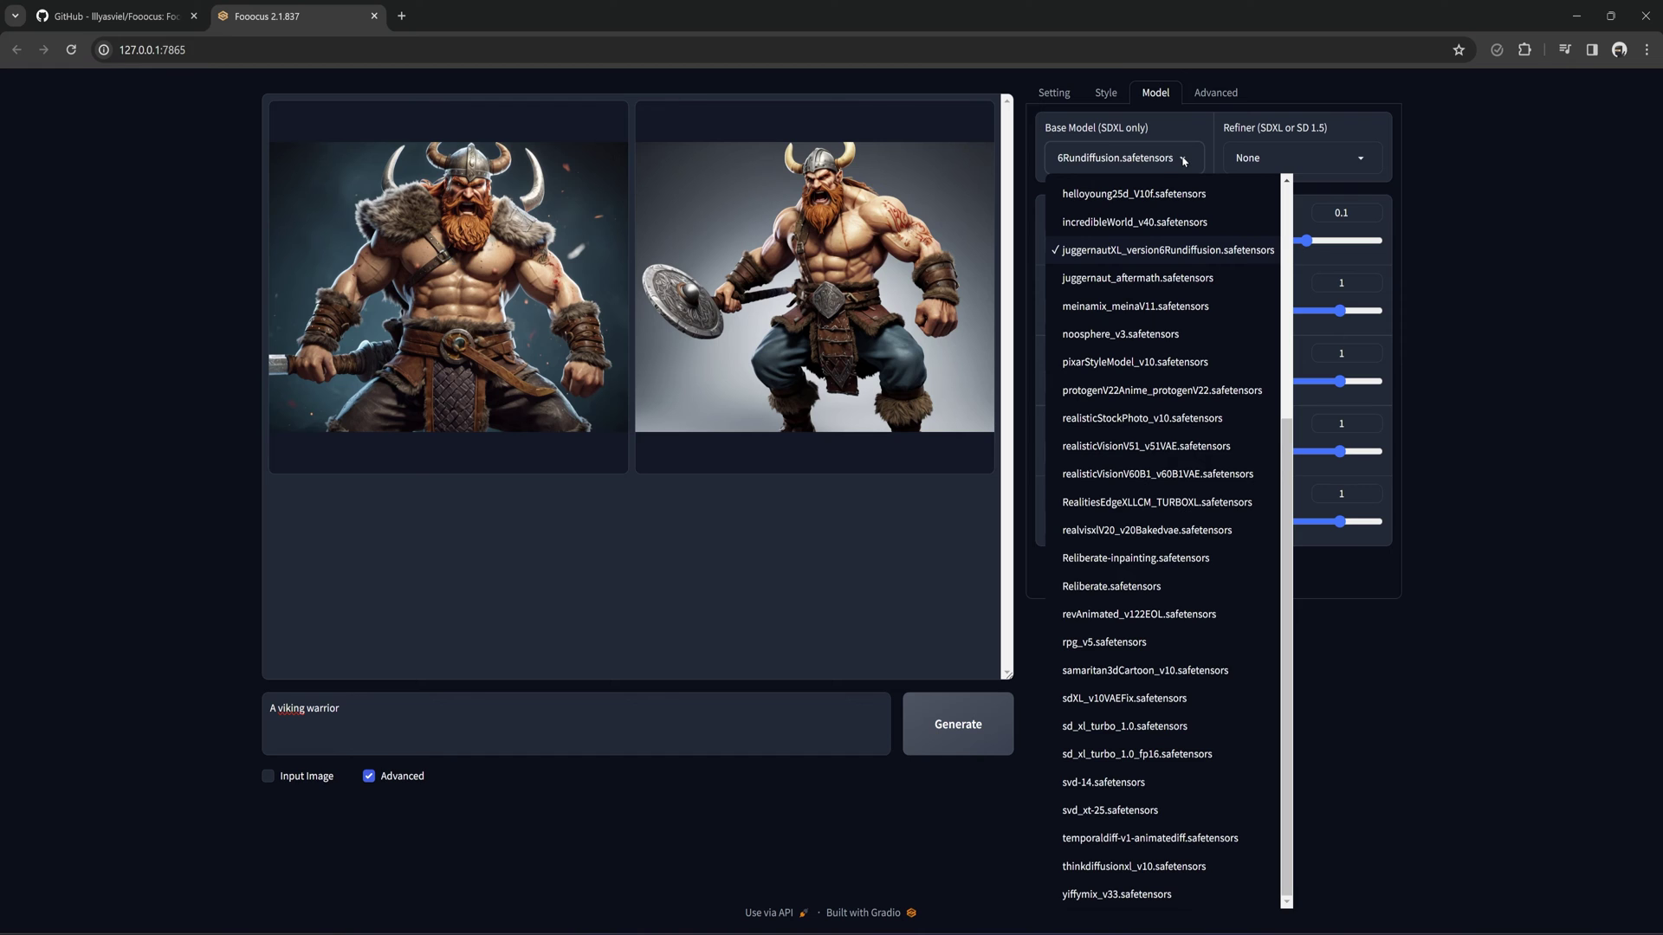
pyautogui.click(1365, 159)
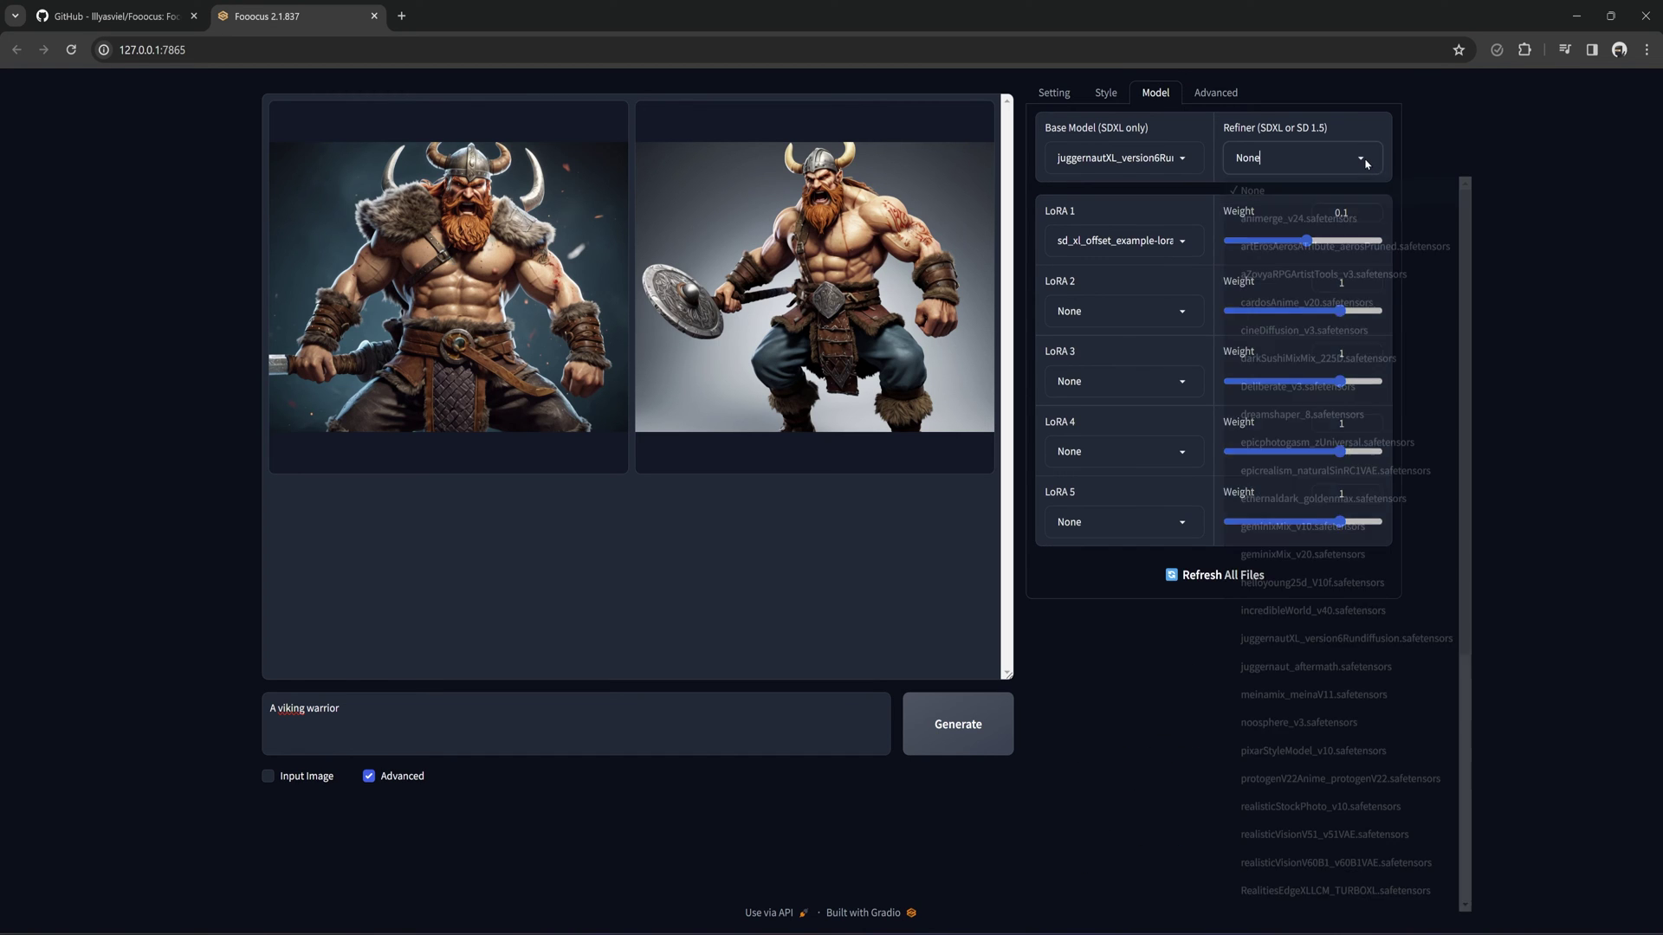
pyautogui.click(1384, 138)
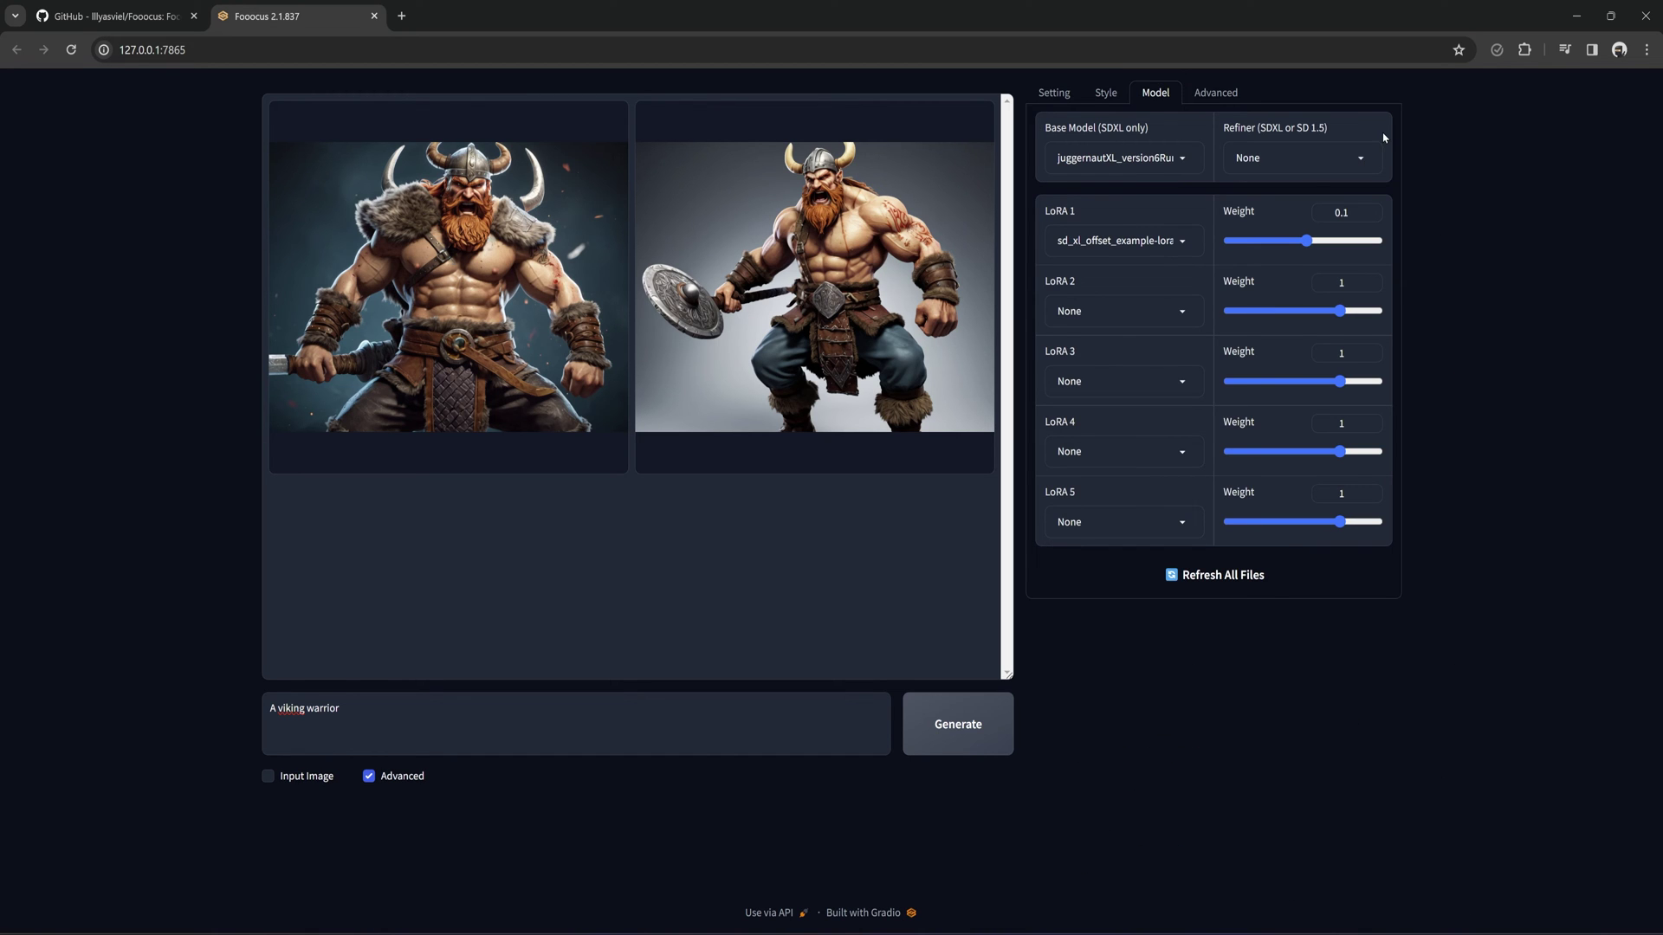
pyautogui.click(1183, 243)
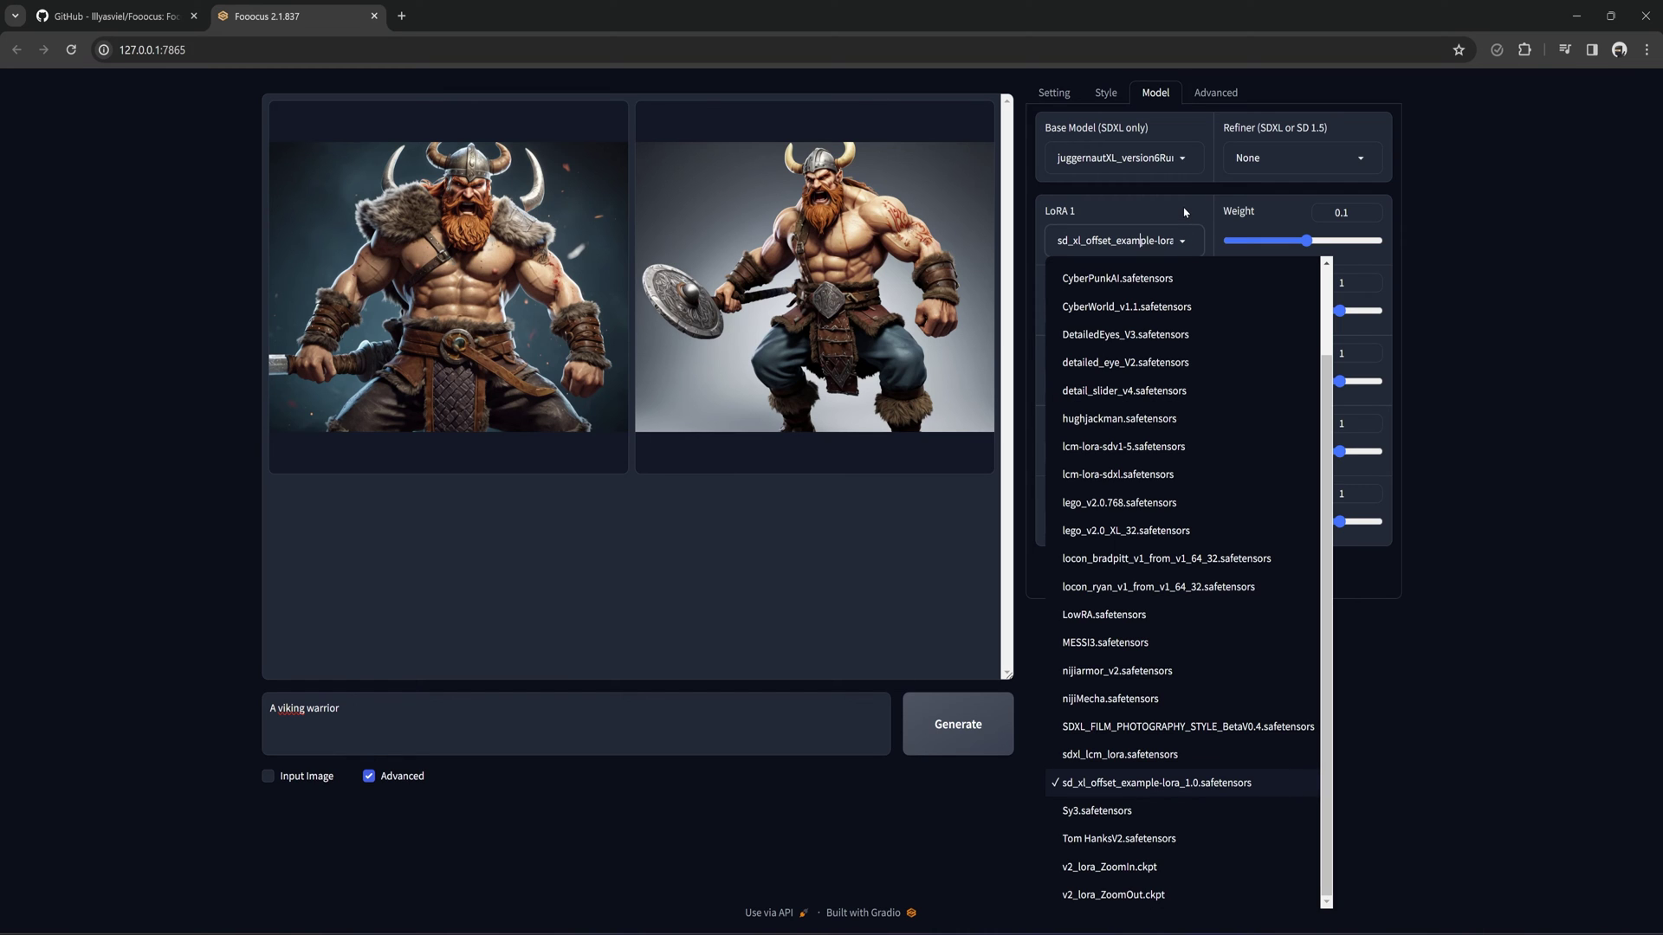
pyautogui.click(1185, 211)
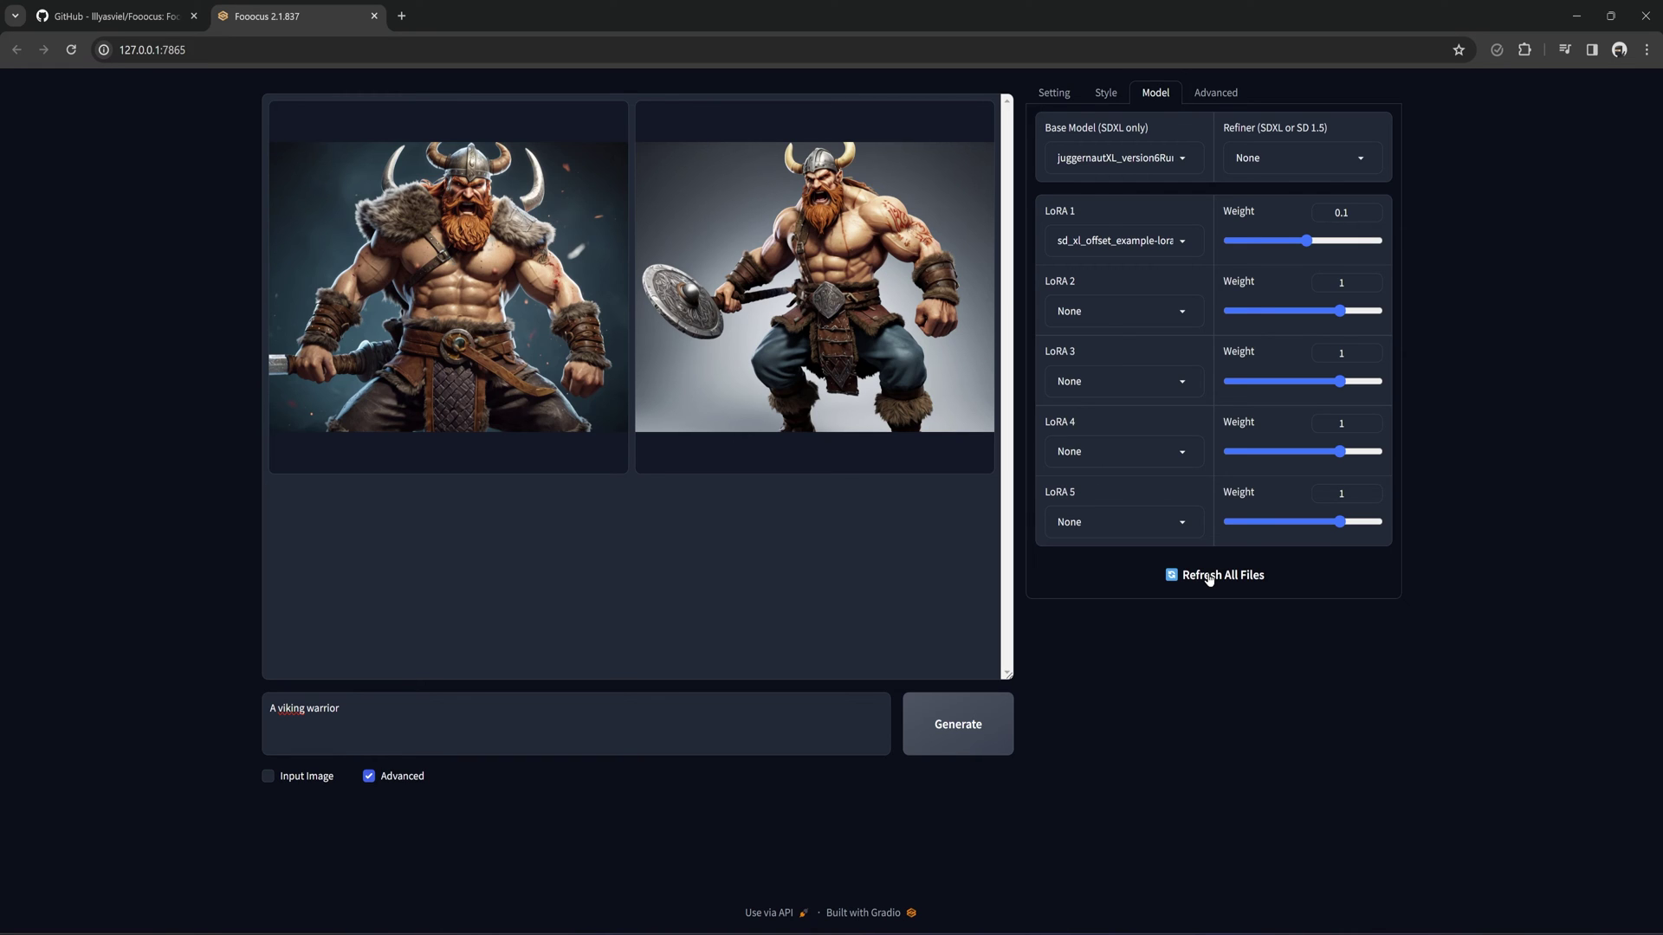
# - Show the Advanced tab with Guidance Scale 4 and Image Sharpness 2
pyautogui.click(1221, 93)
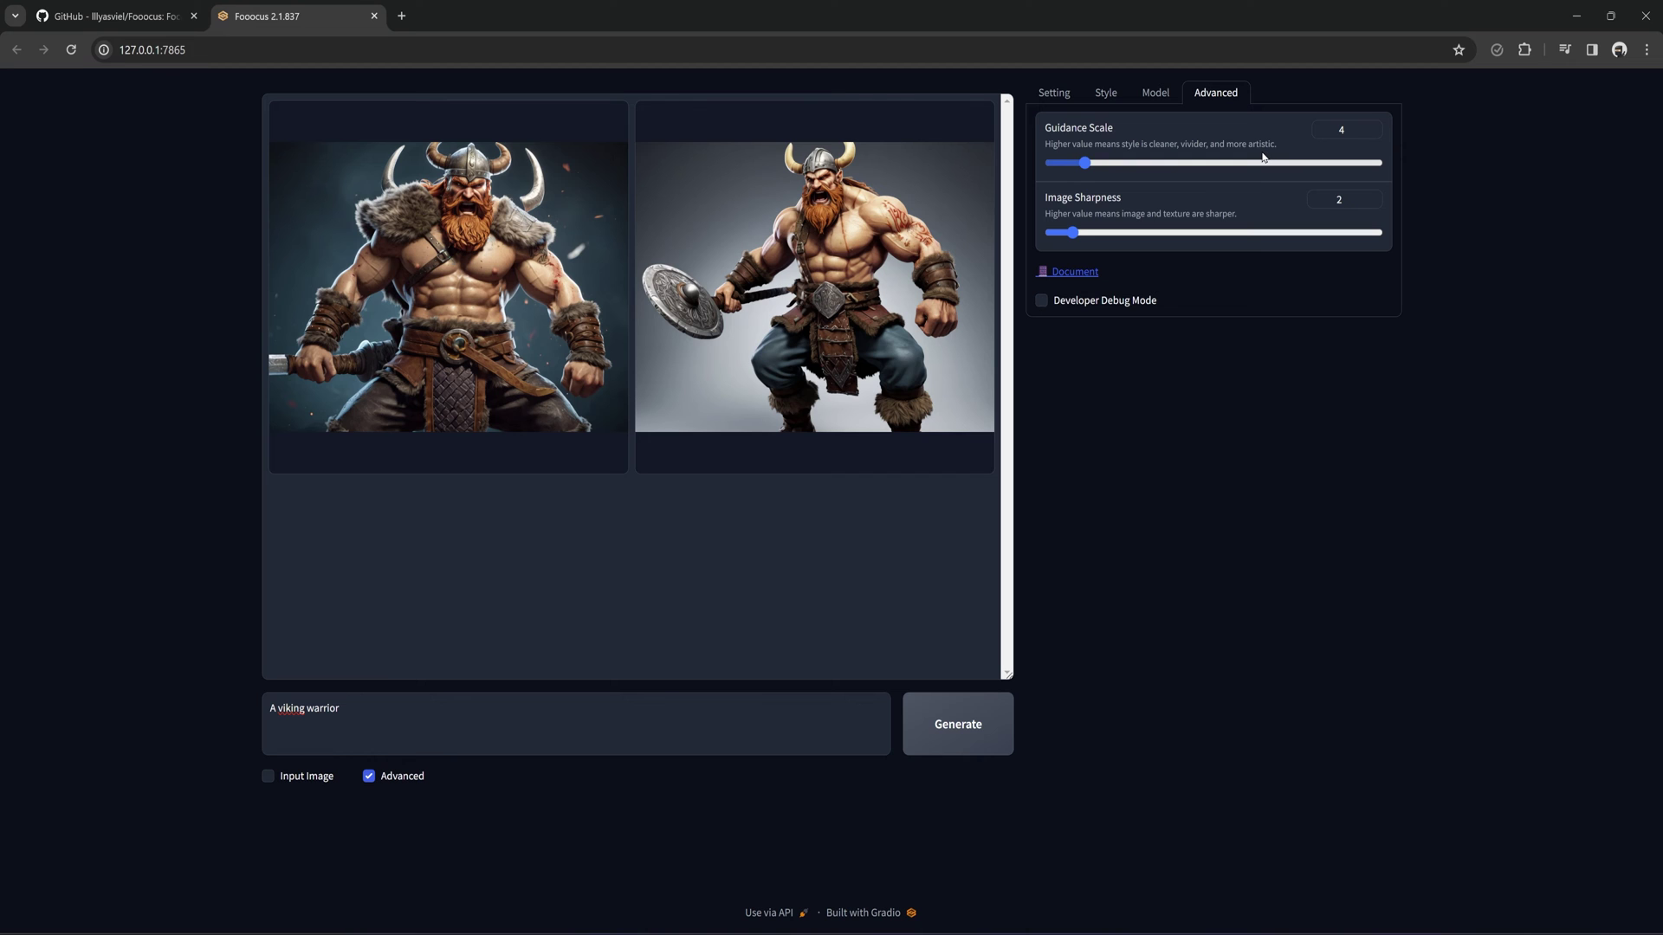
# - Read the Sharpness examples in the GitHub Fooocus Advanced discussion, then return to the Fooocus tab
pyautogui.click(1058, 272)
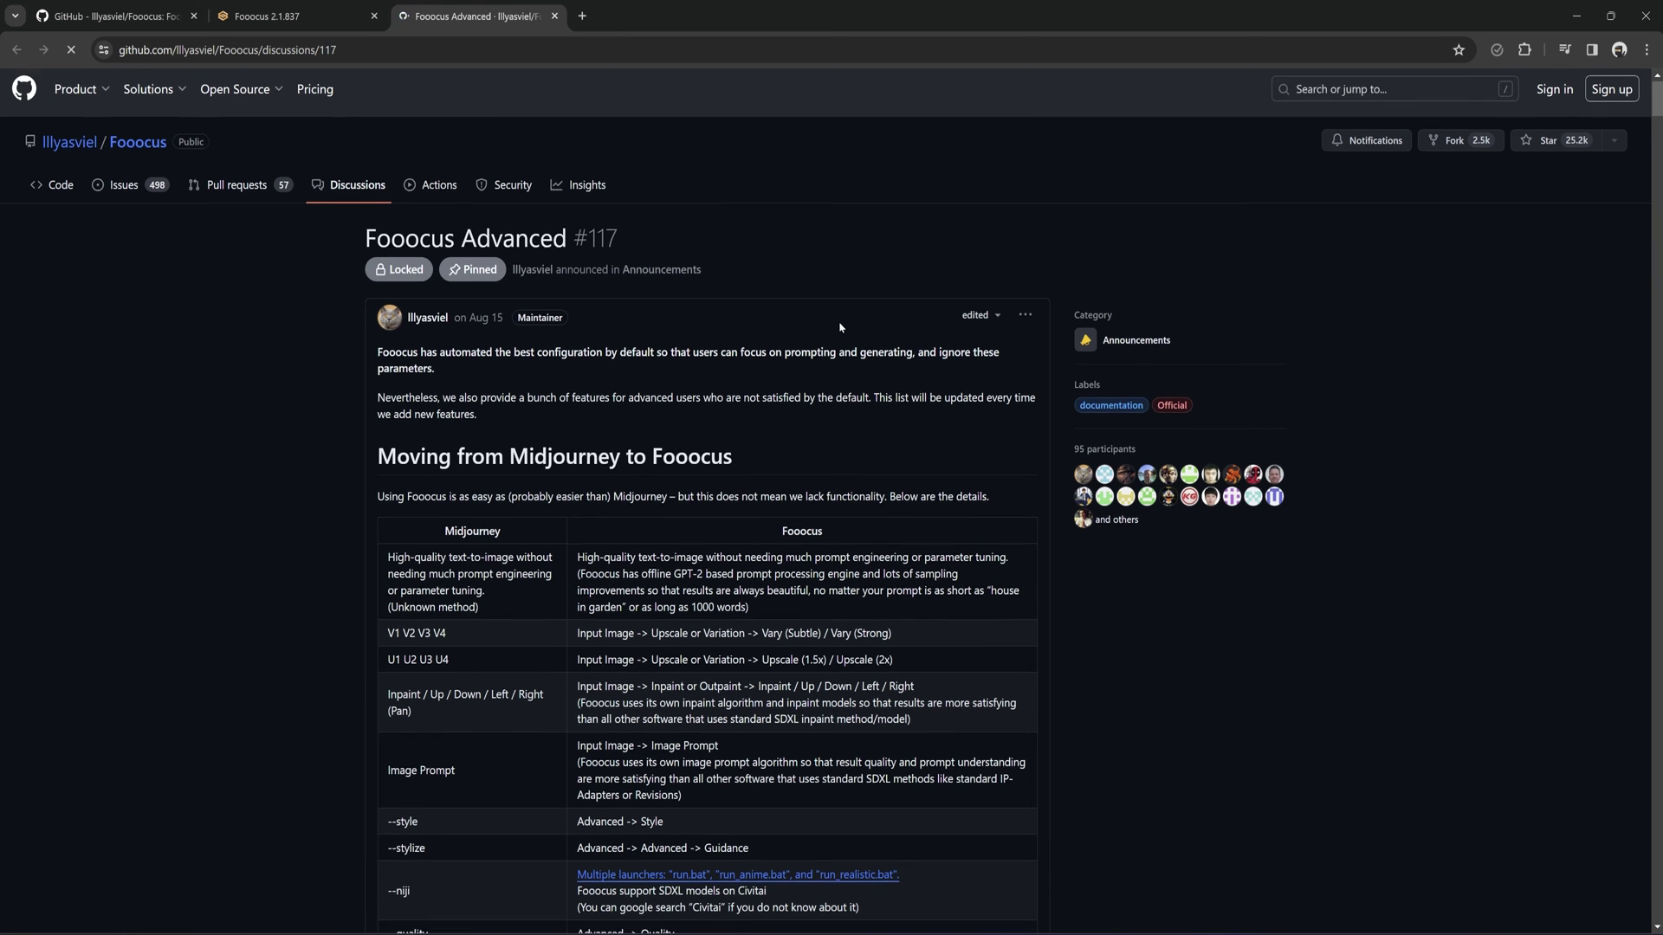
pyautogui.scroll(-15, 953, 303)
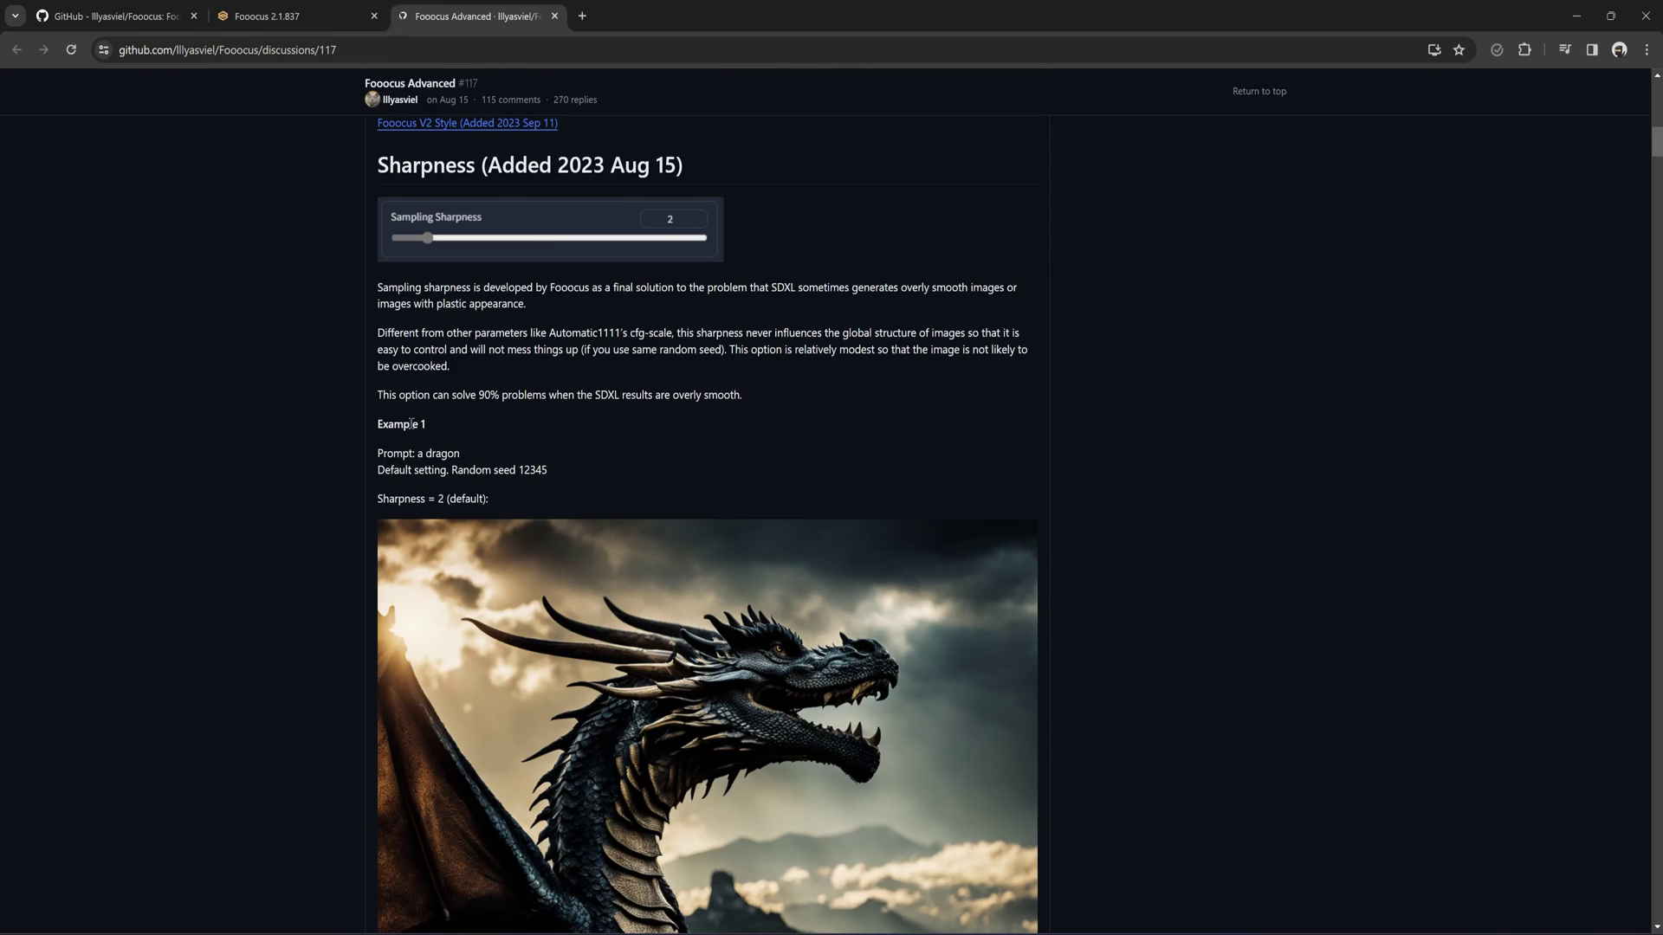
pyautogui.scroll(-5, 1138, 503)
pyautogui.scroll(-20, 1138, 502)
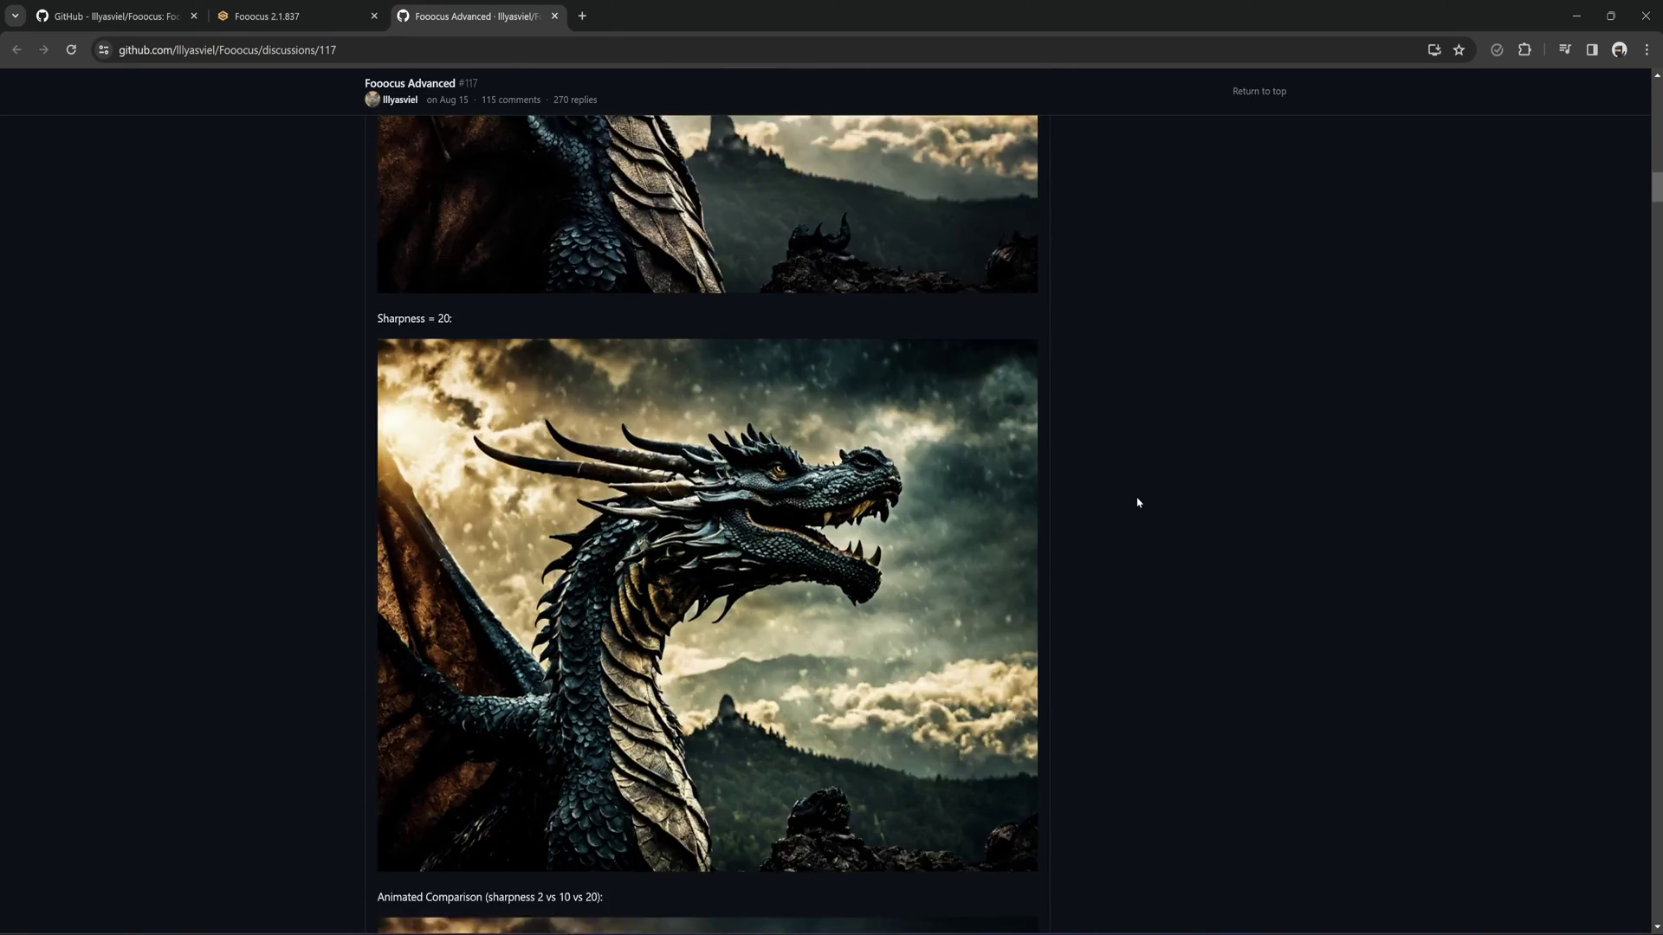
pyautogui.scroll(-9, 1138, 502)
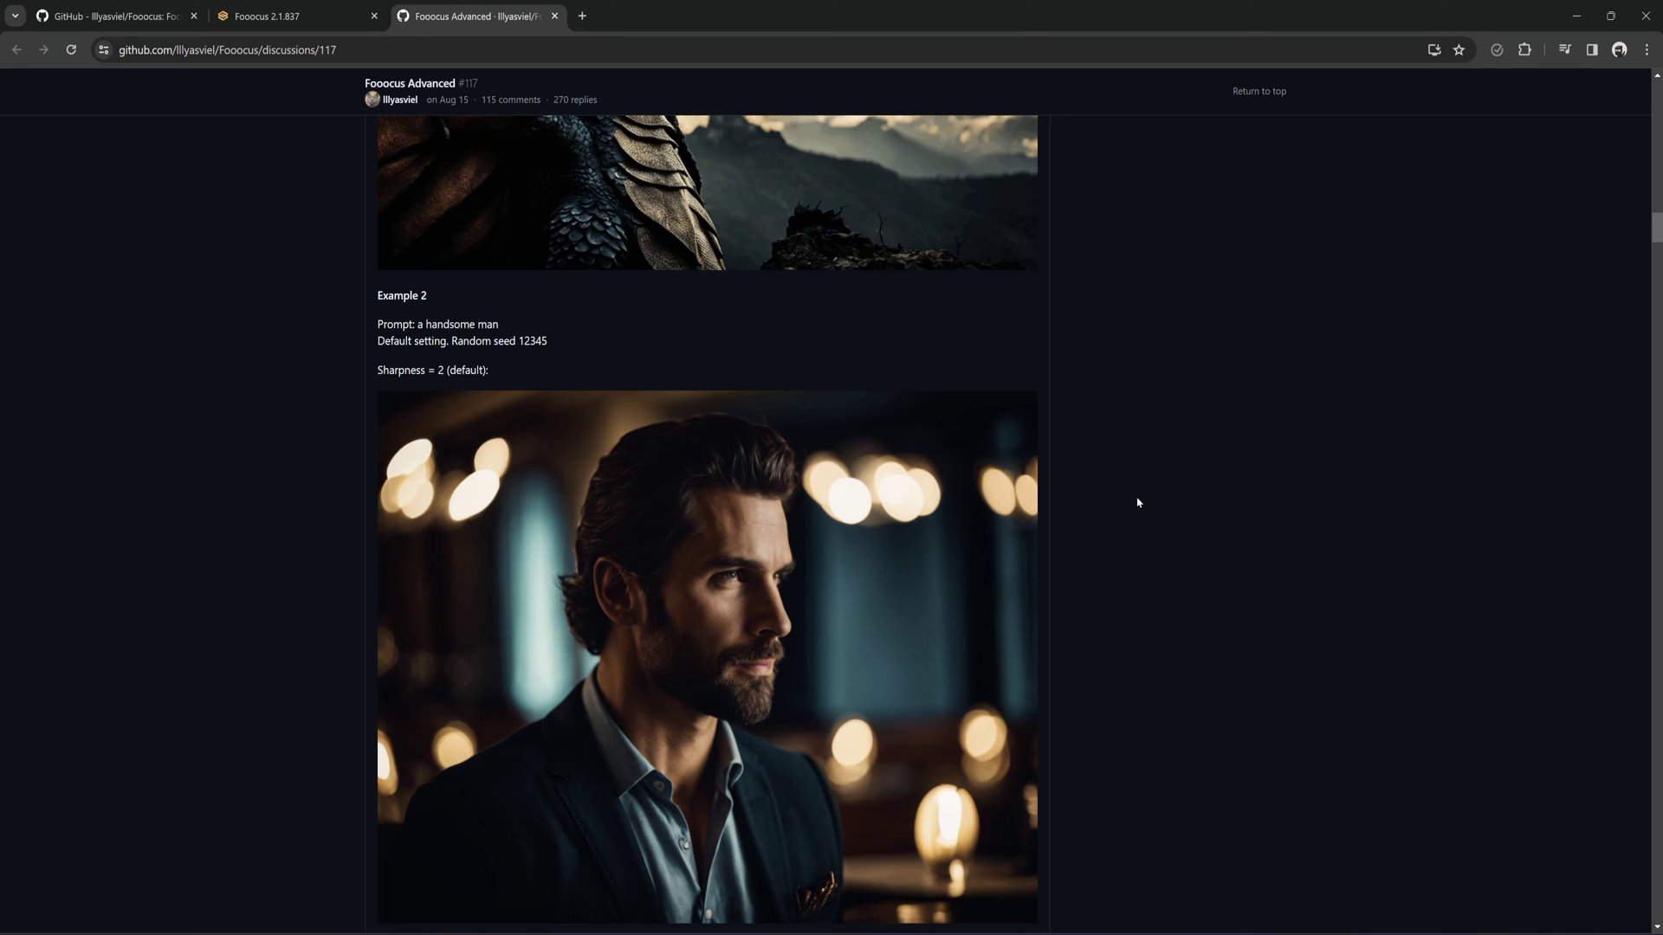
pyautogui.scroll(-18, 1138, 502)
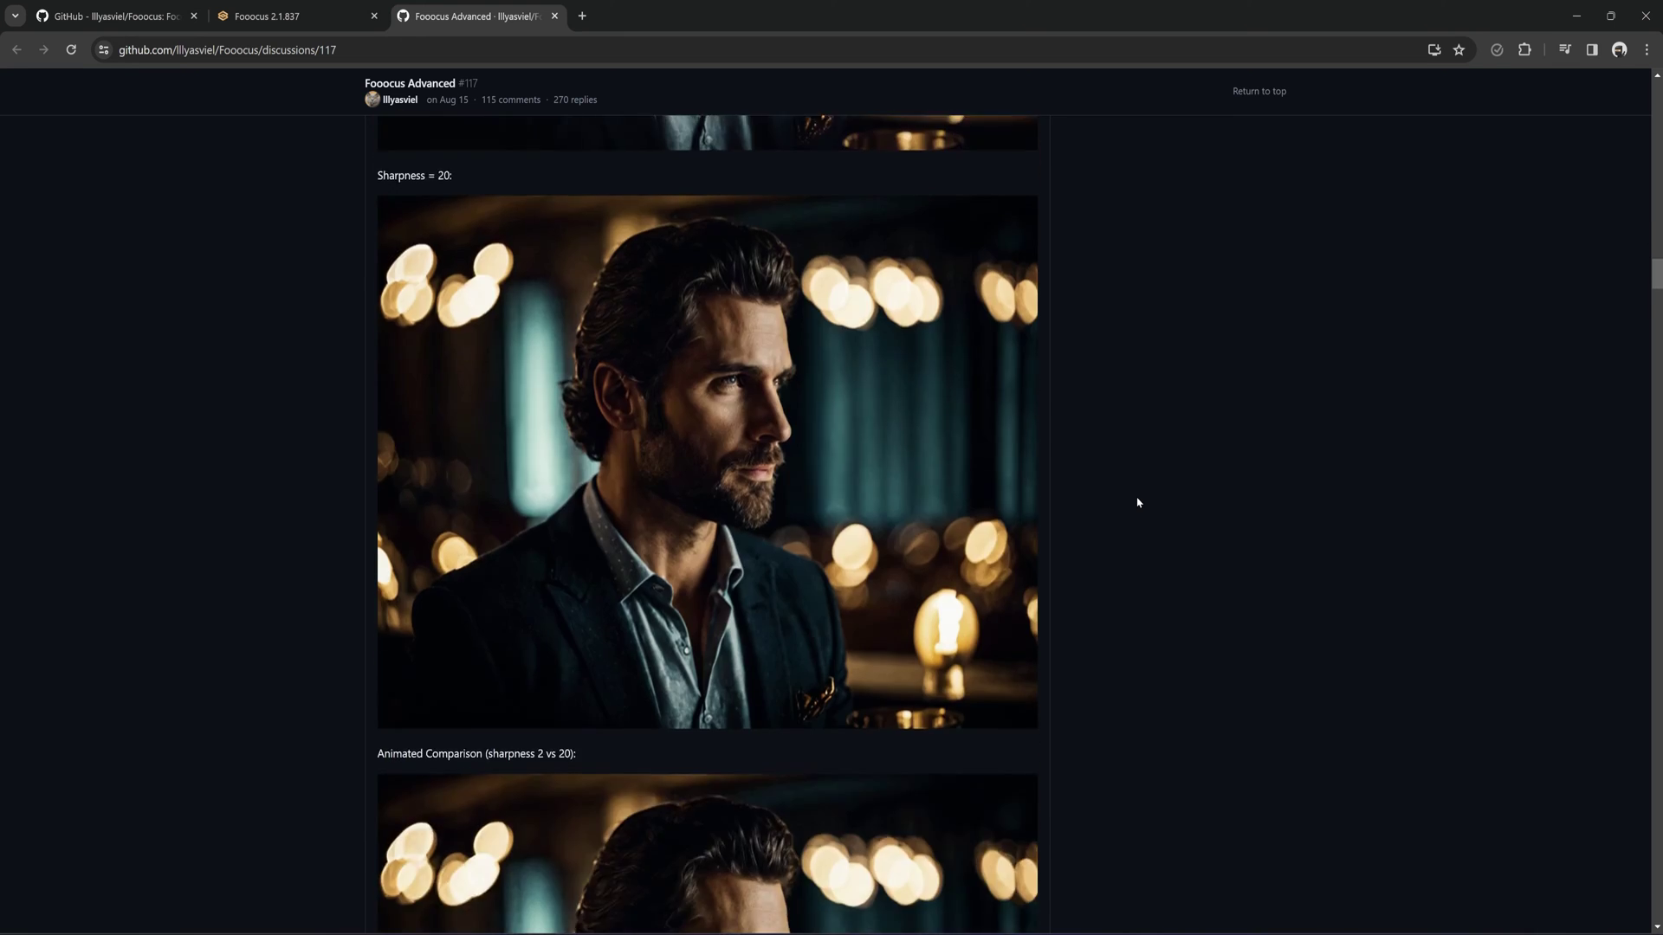
pyautogui.click(288, 17)
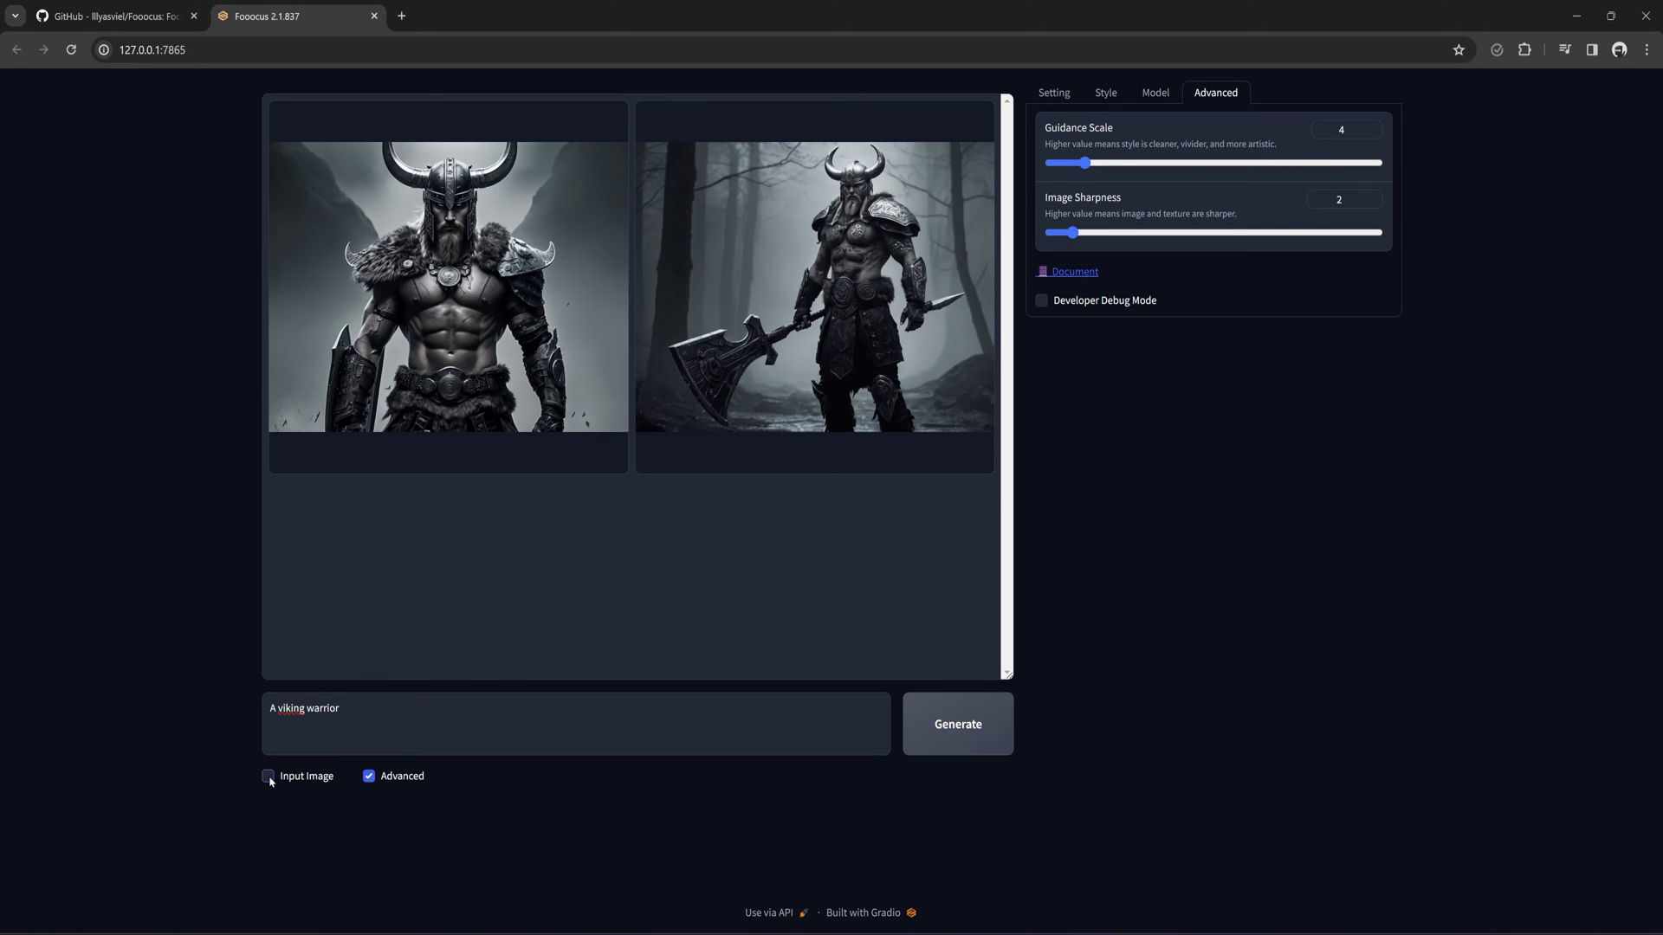
# - Load the dark axe-wielding viking image as input and upscale it at Upscale (1.5x)
pyautogui.click(268, 776)
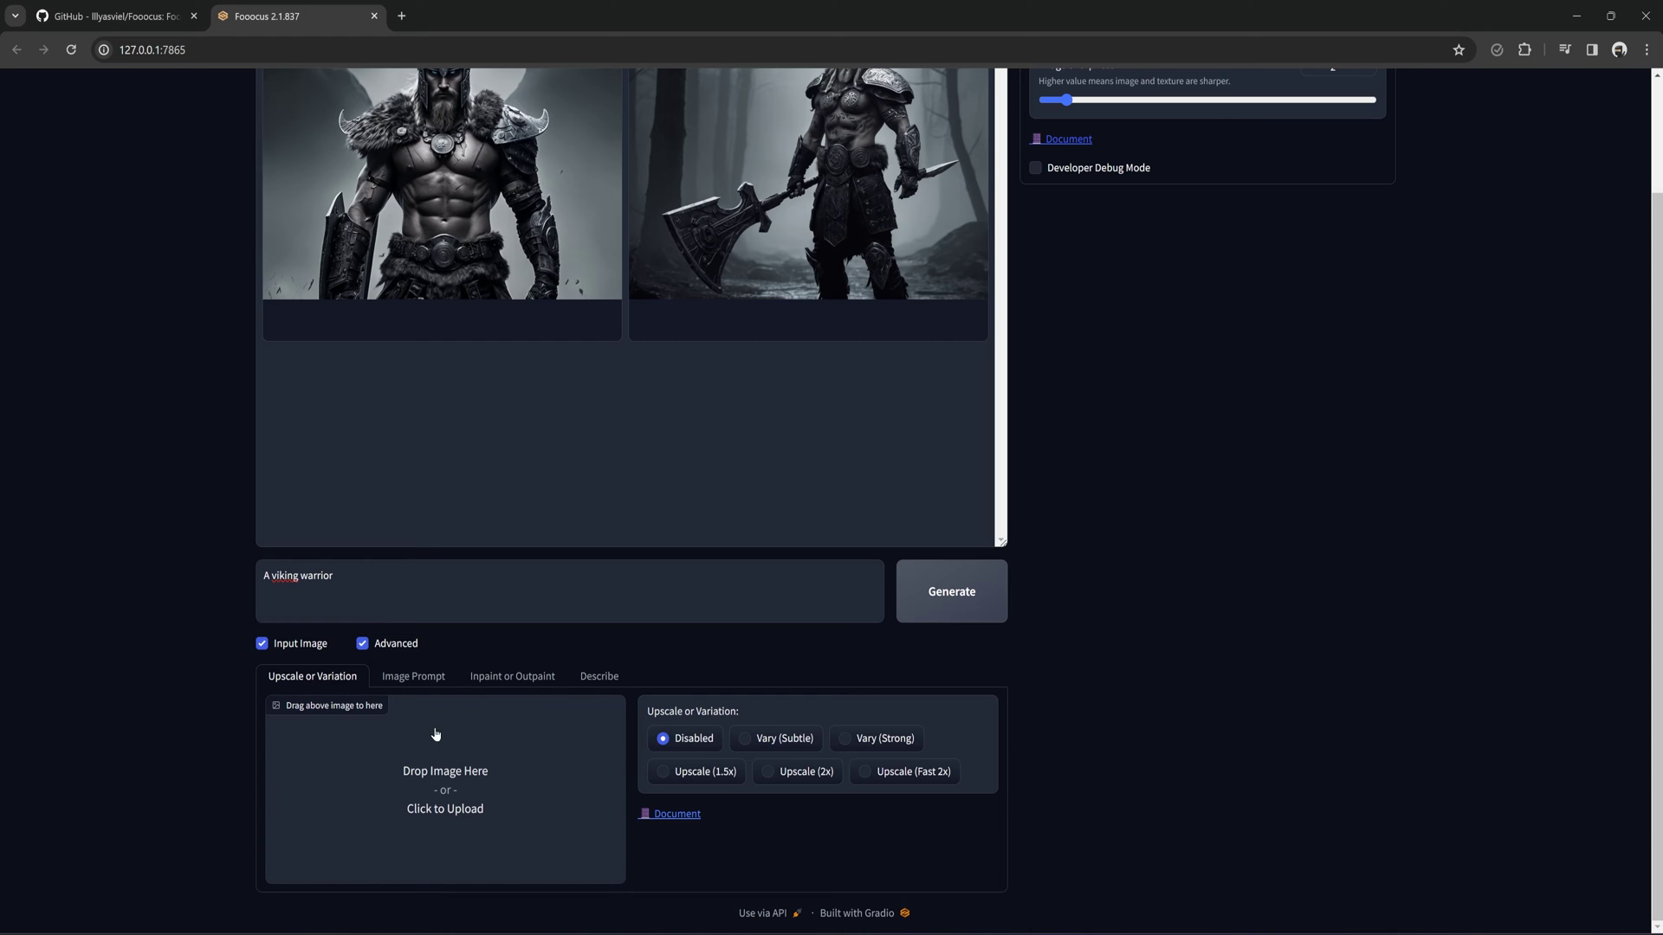
pyautogui.scroll(2, 668, 642)
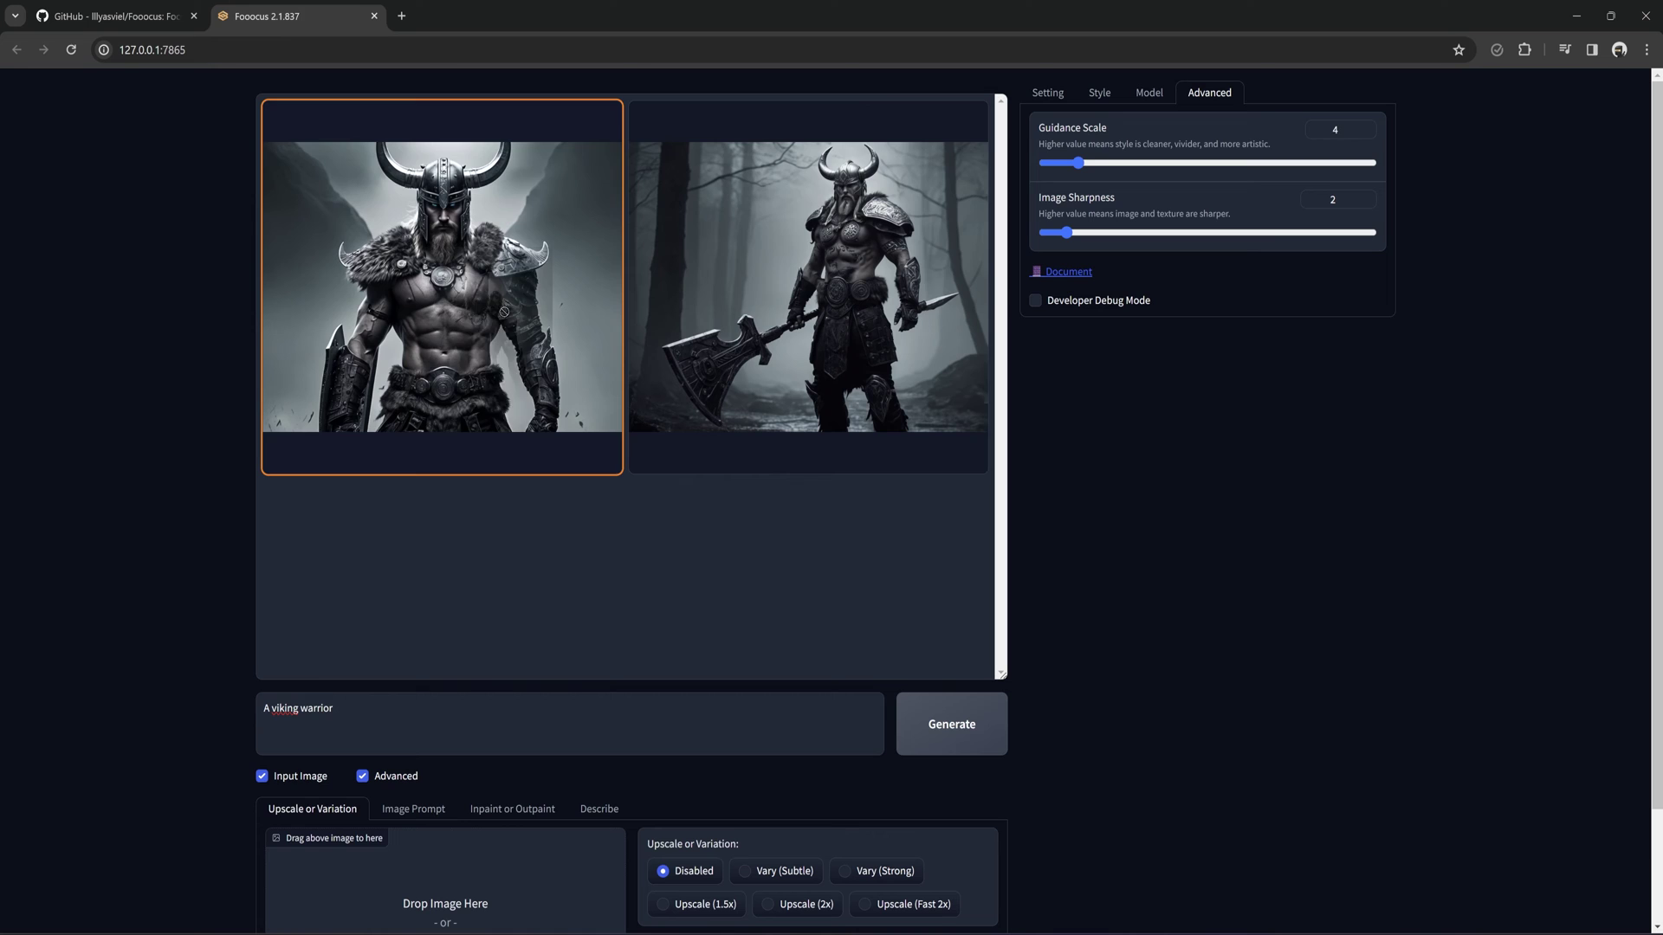
pyautogui.scroll(-1, 751, 261)
pyautogui.scroll(-1, 752, 261)
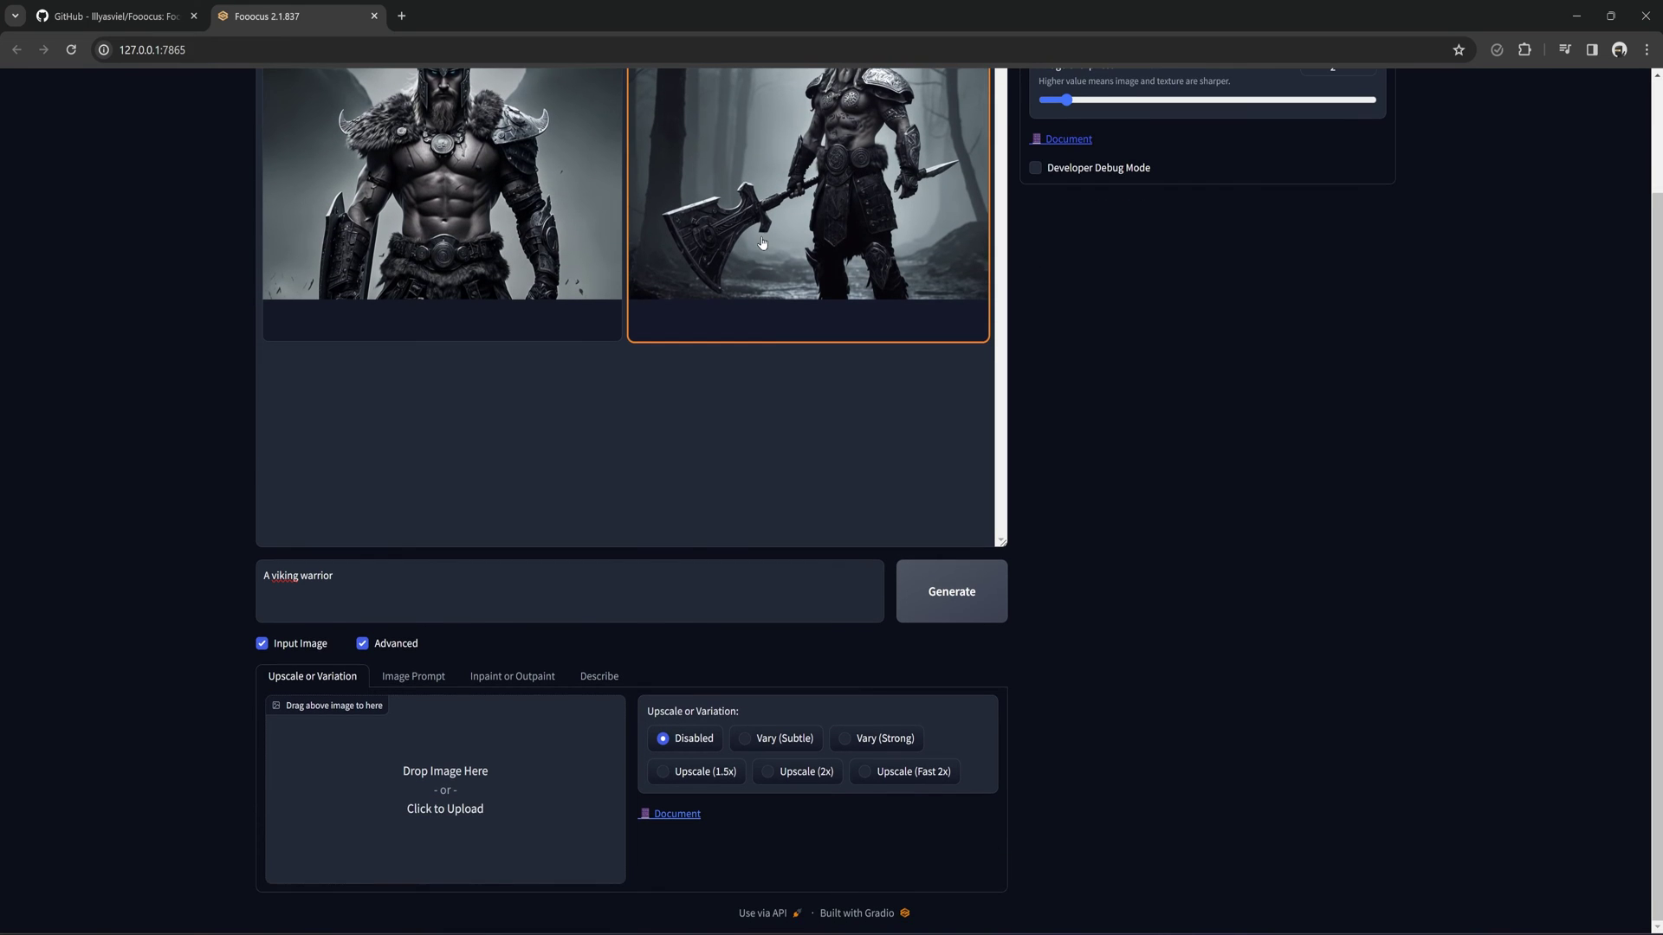
pyautogui.moveTo(752, 262); pyautogui.dragTo(478, 802)
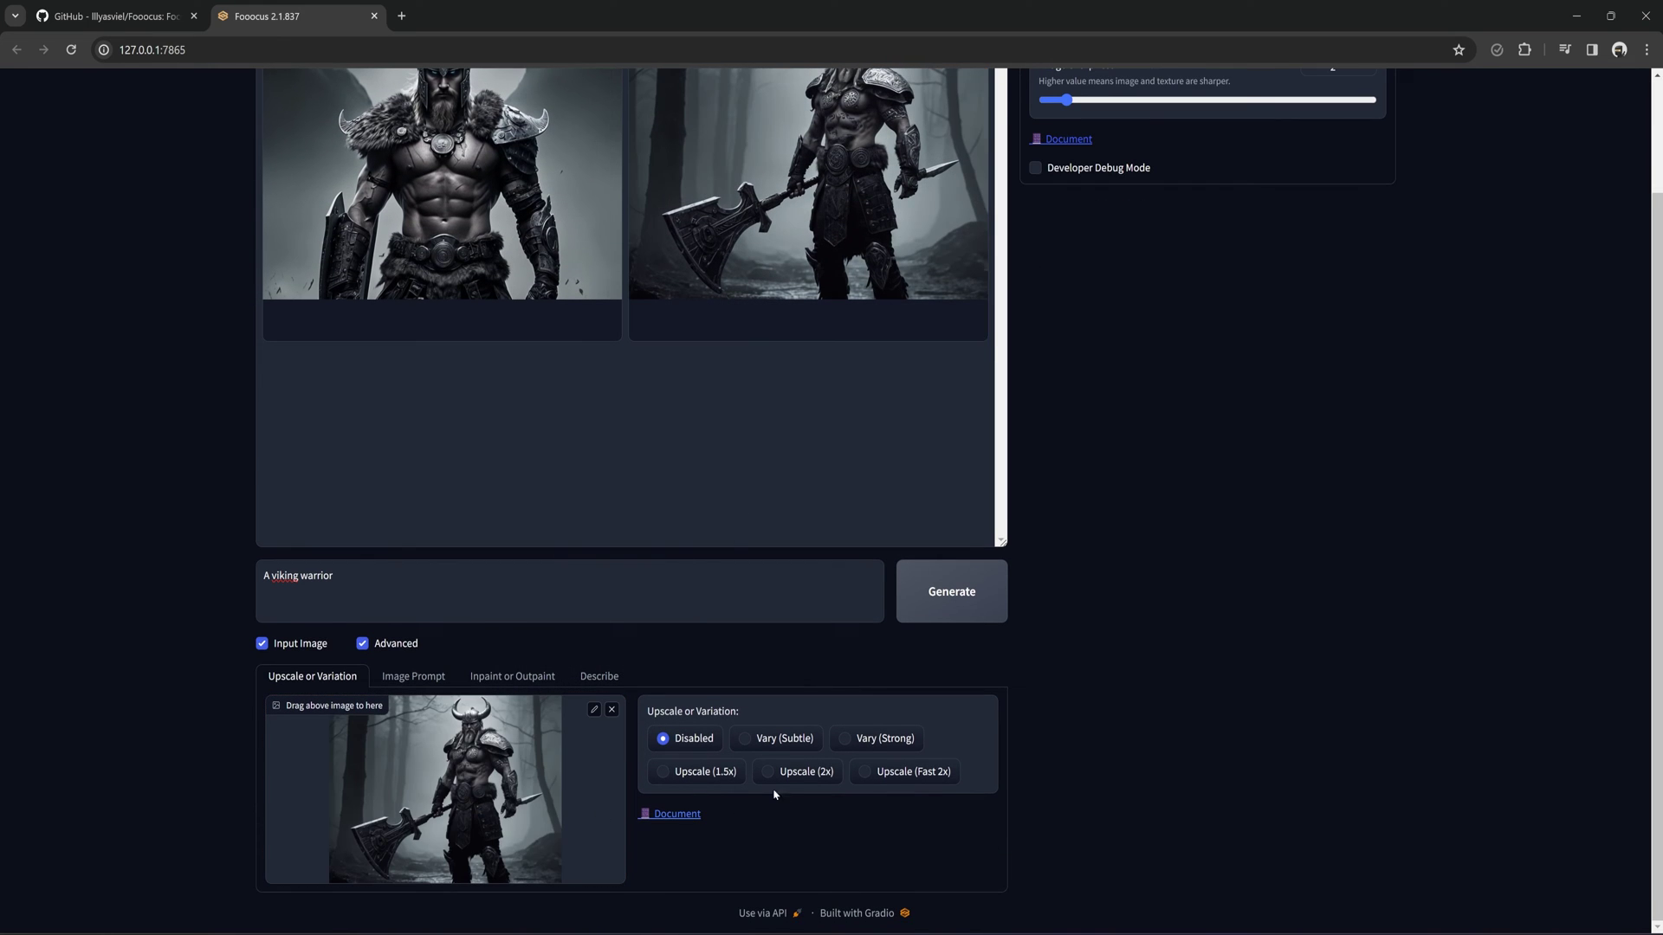
pyautogui.click(662, 772)
pyautogui.click(958, 603)
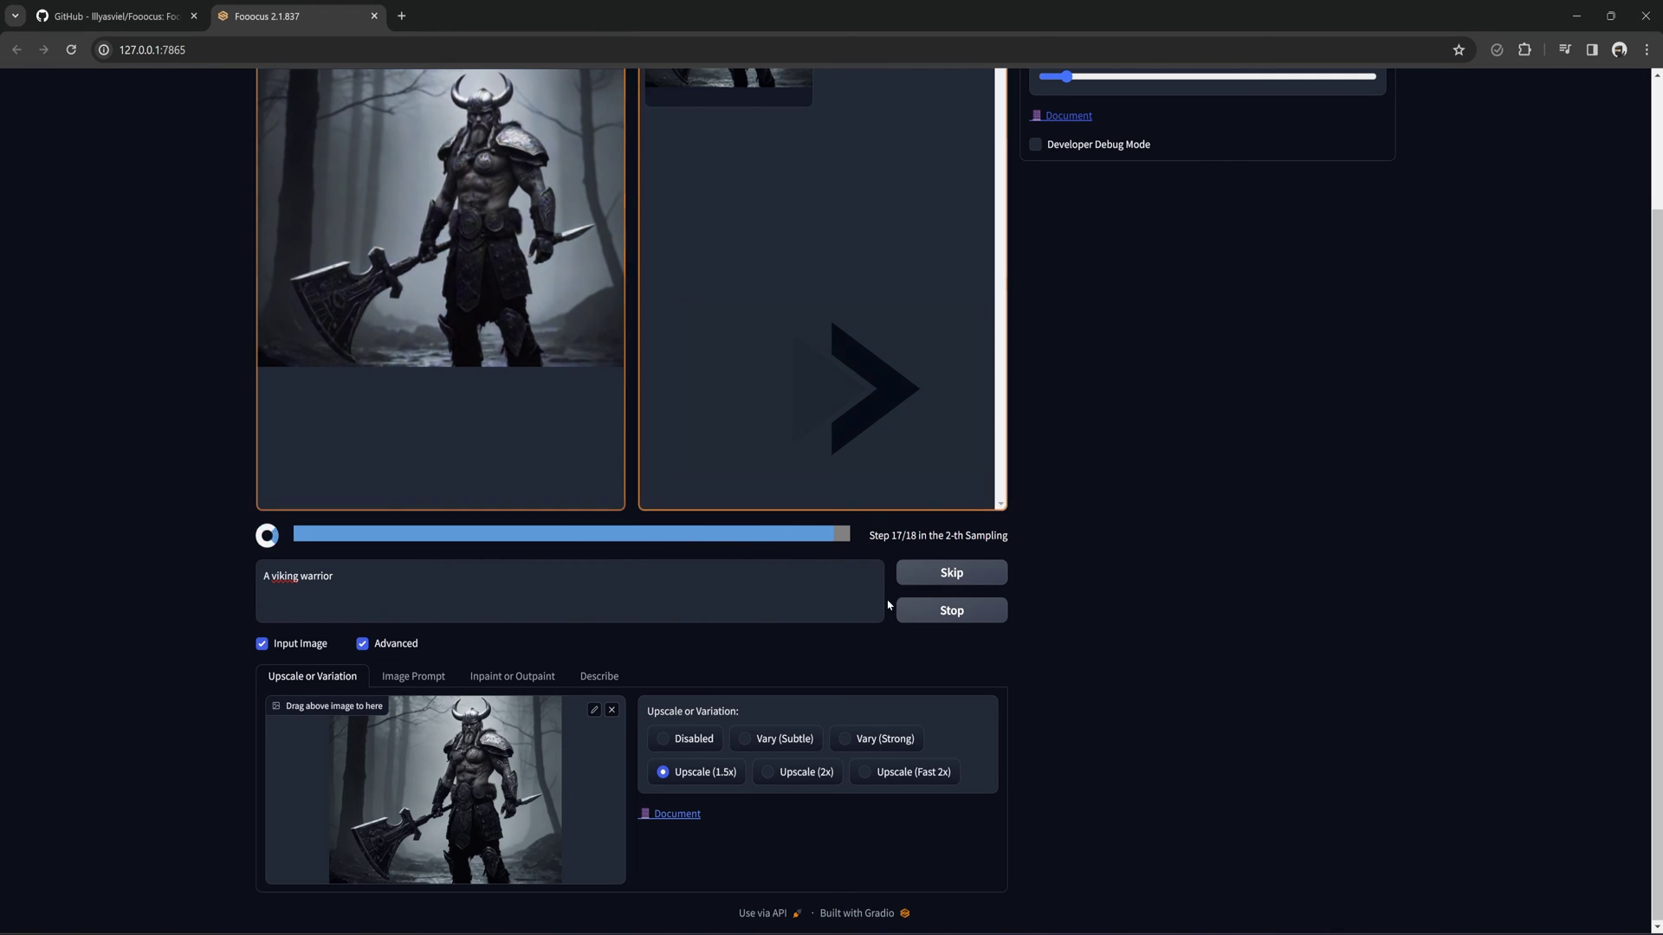
# - Preview the upscaled viking images full screen
pyautogui.scroll(2, 887, 605)
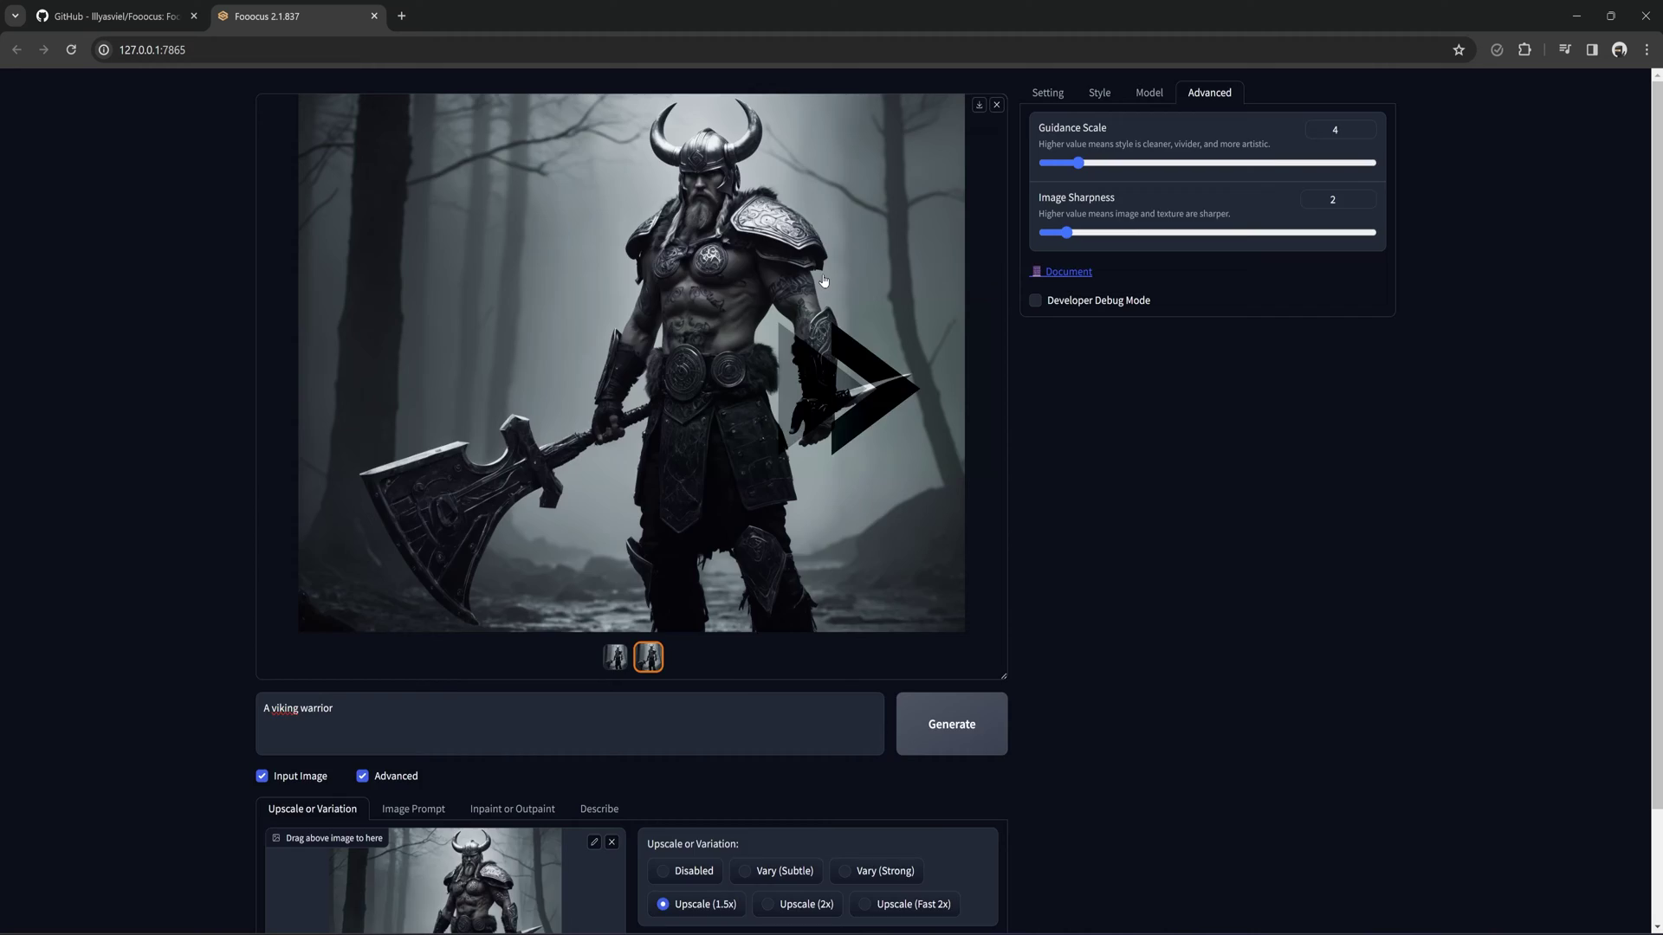
pyautogui.click(824, 281)
pyautogui.click(1633, 489)
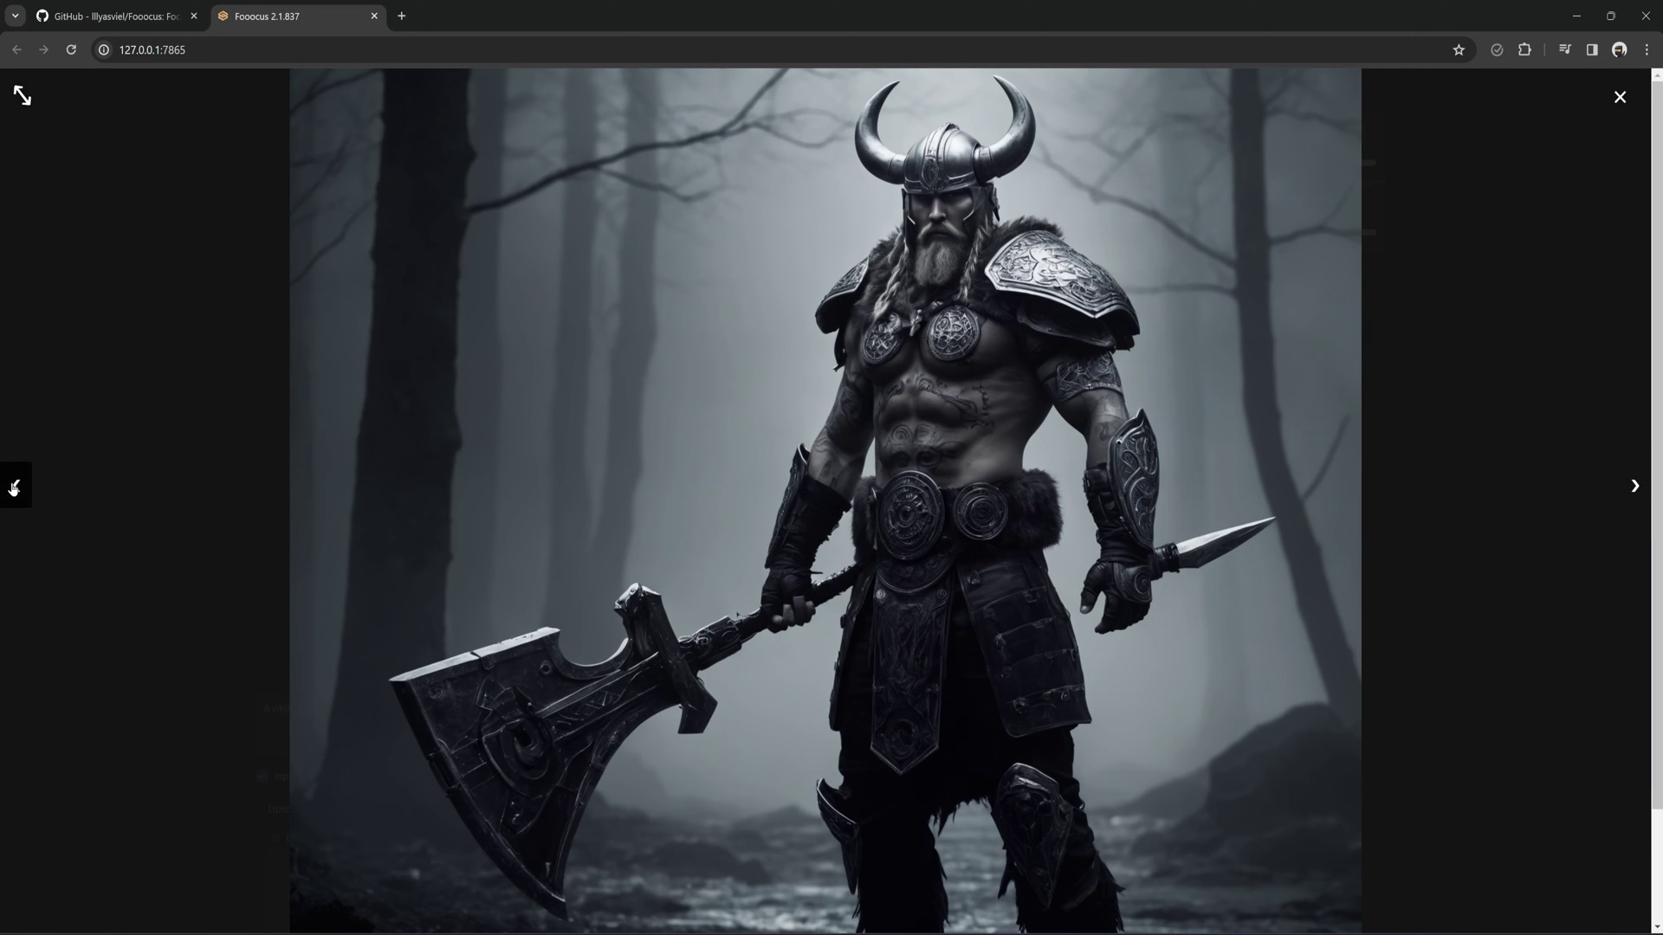
pyautogui.click(1619, 97)
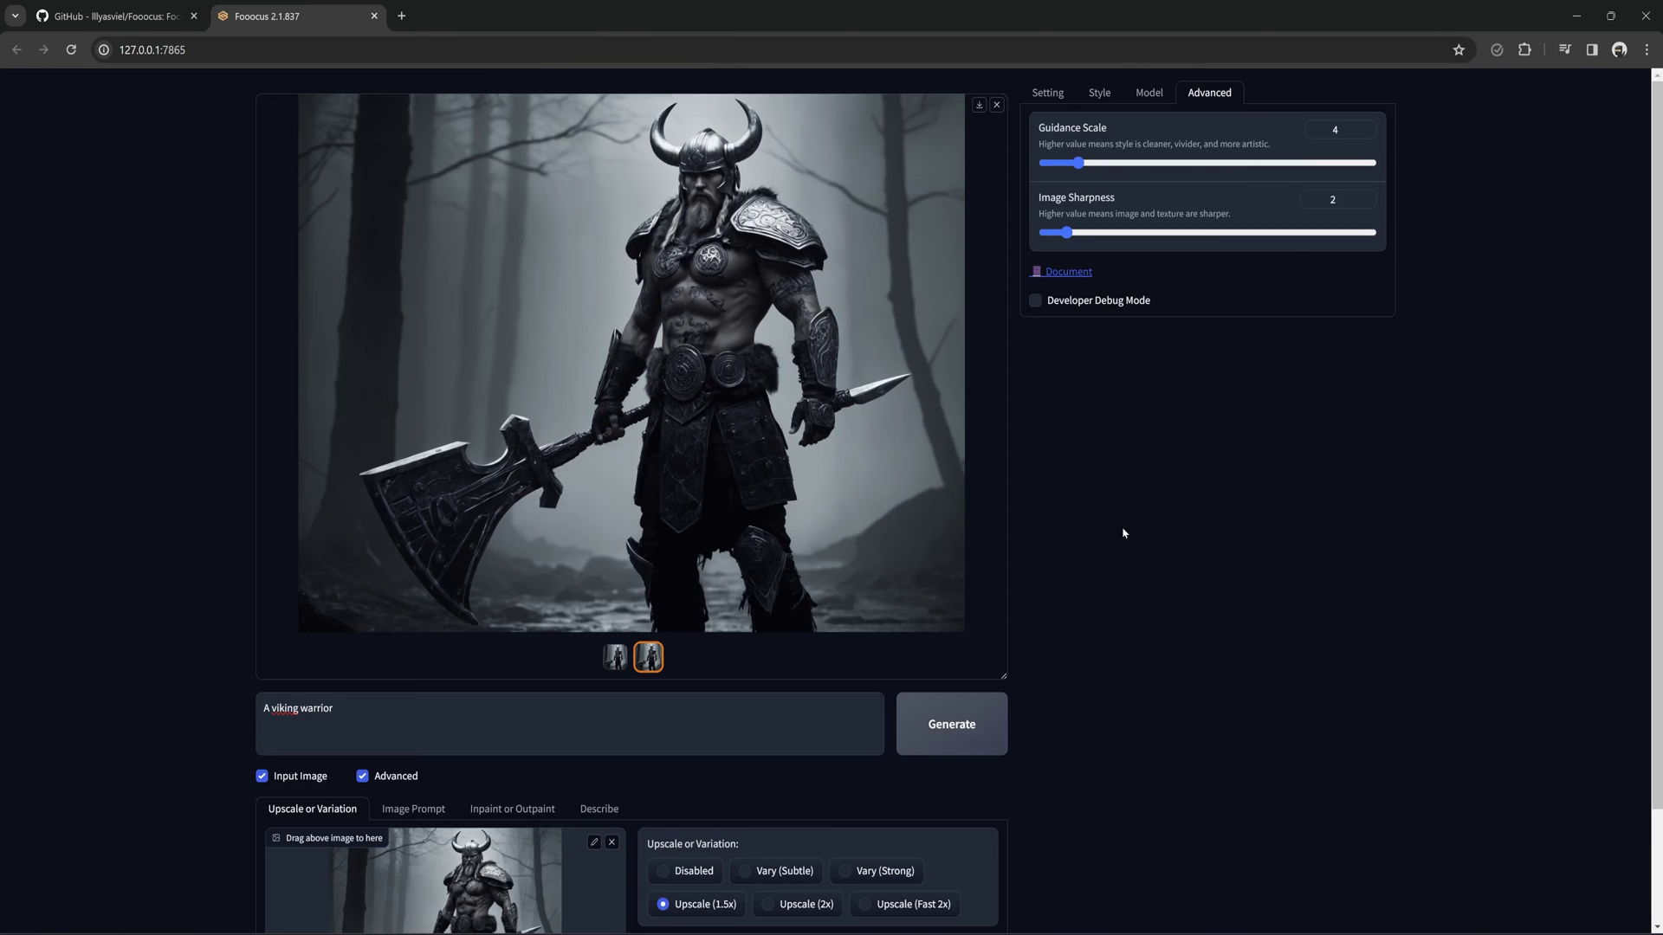
pyautogui.scroll(-2, 1123, 533)
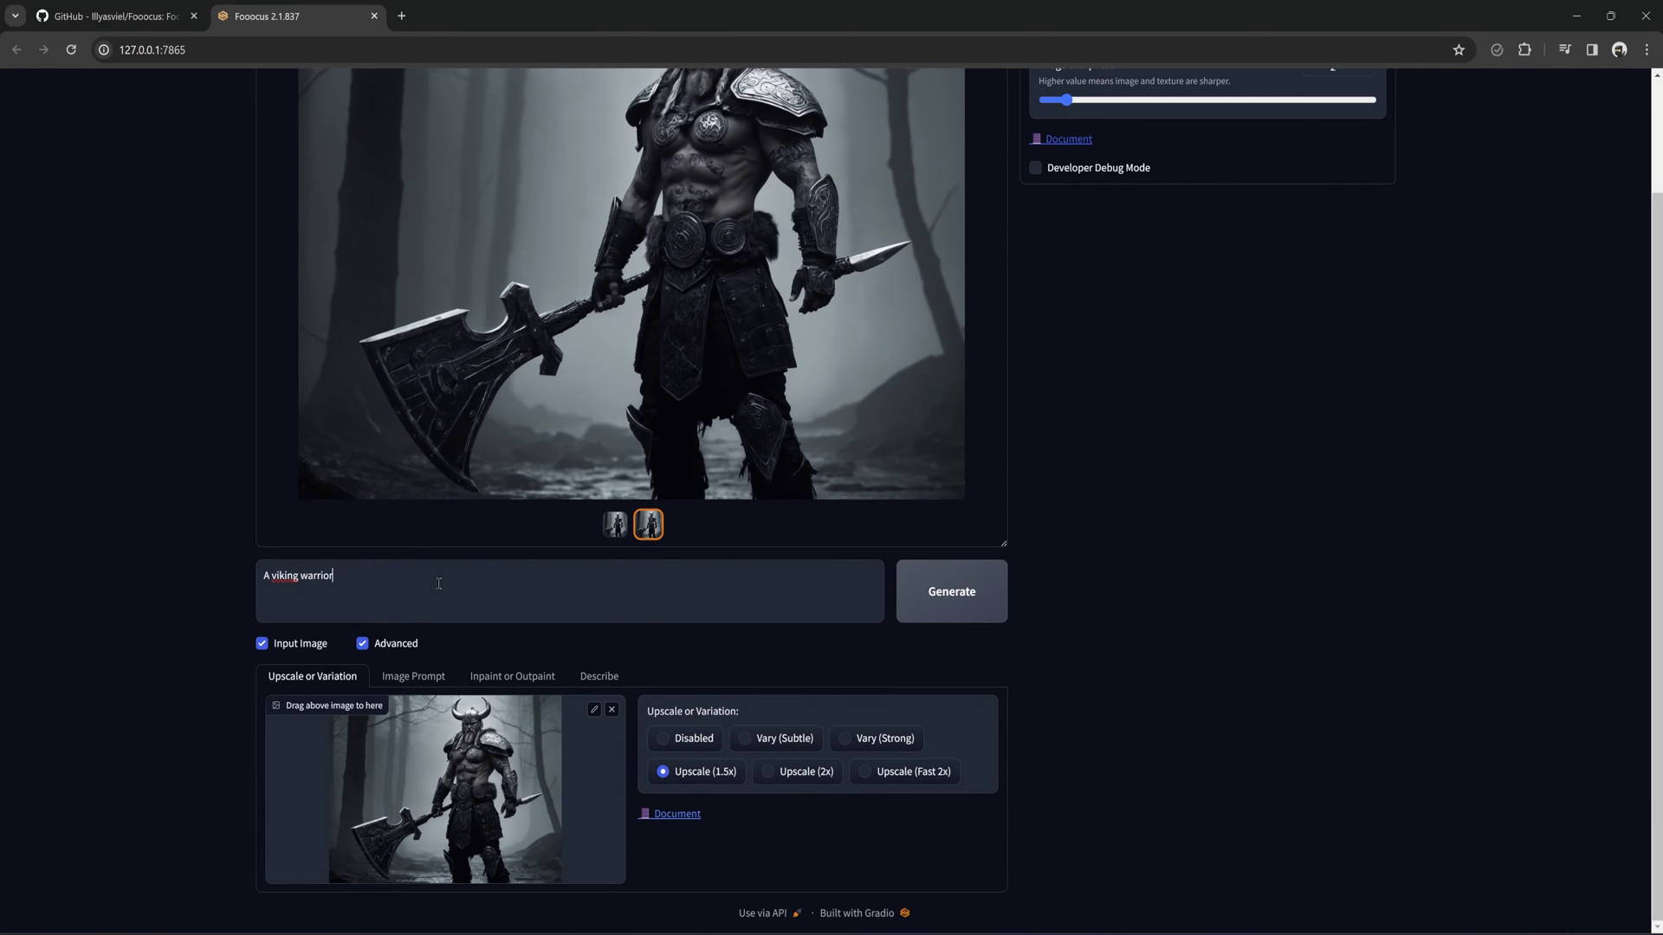
# - Append 'a bright vibrant forest.' to the prompt and generate Vary (Subtle) variations
pyautogui.write('a bright')
pyautogui.write(' vibrant forest.')
pyautogui.click(951, 592)
pyautogui.scroll(2, 979, 580)
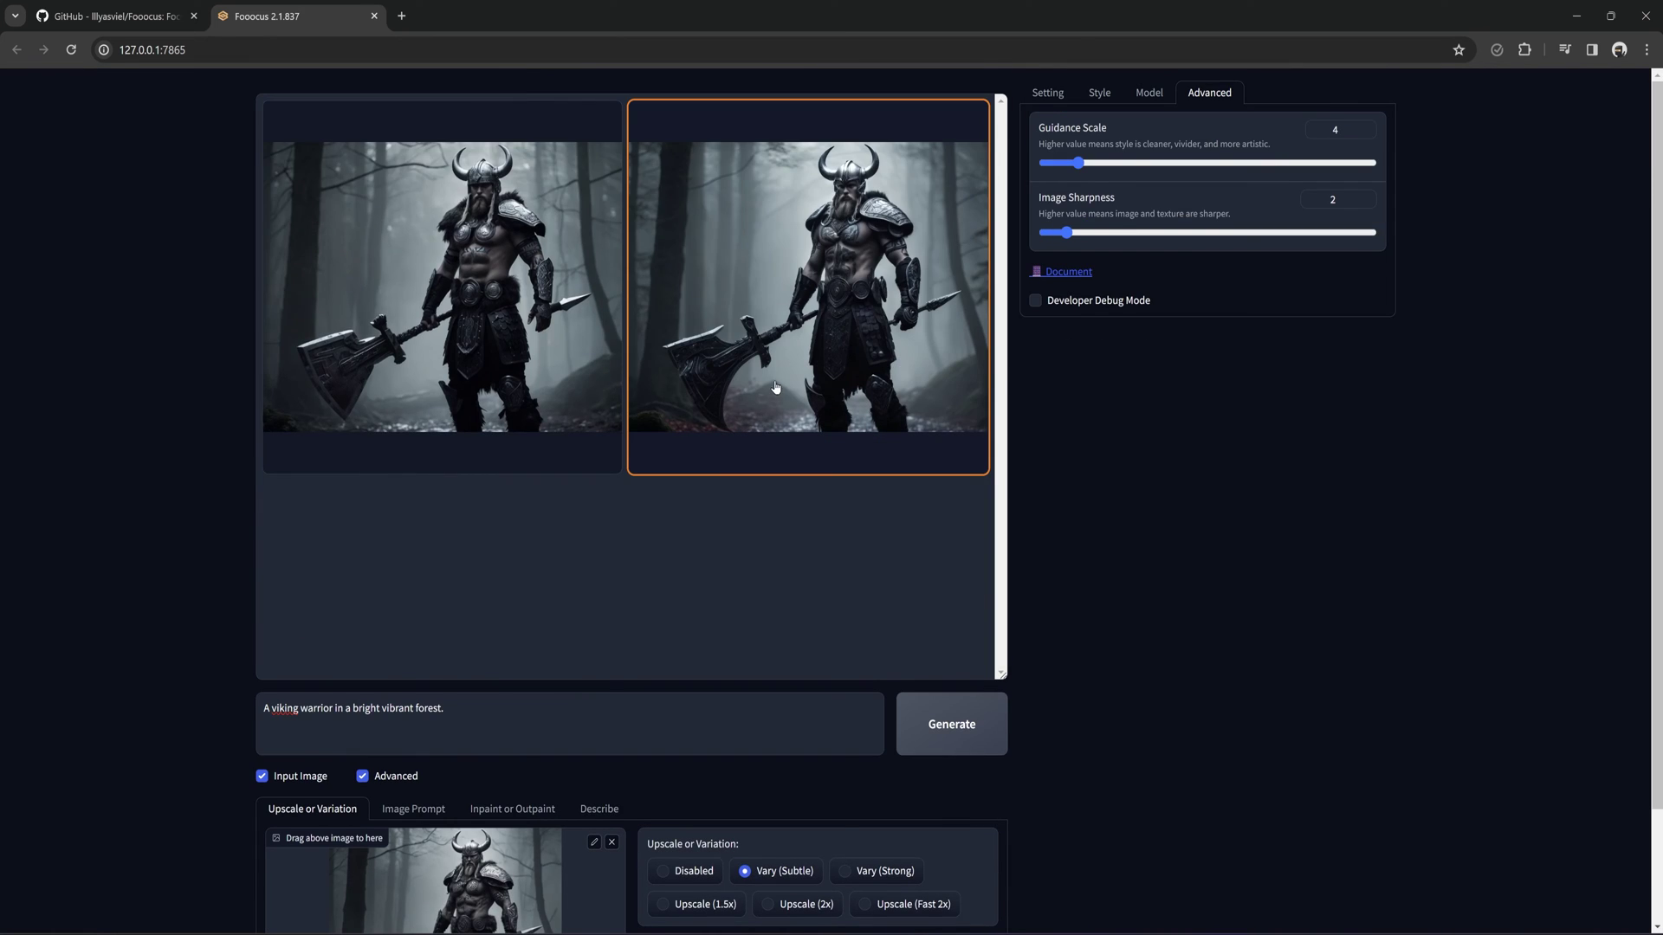
pyautogui.scroll(-2, 546, 482)
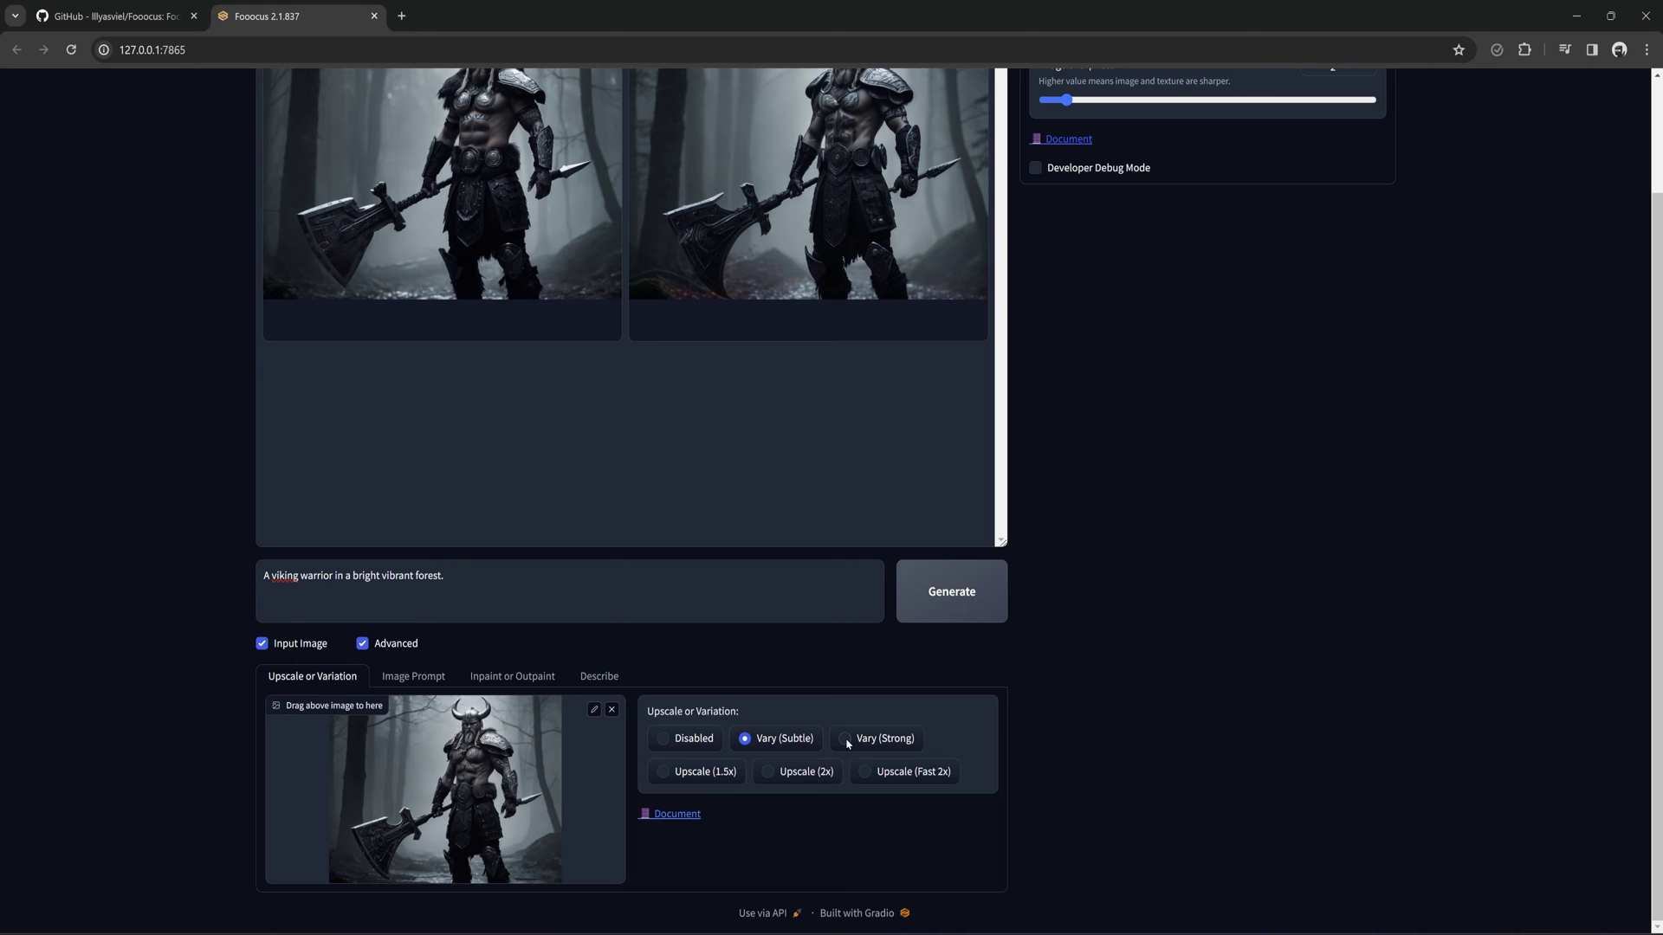
# - Generate Vary (Strong) variations and view both forest vikings full screen
pyautogui.click(853, 743)
pyautogui.click(952, 592)
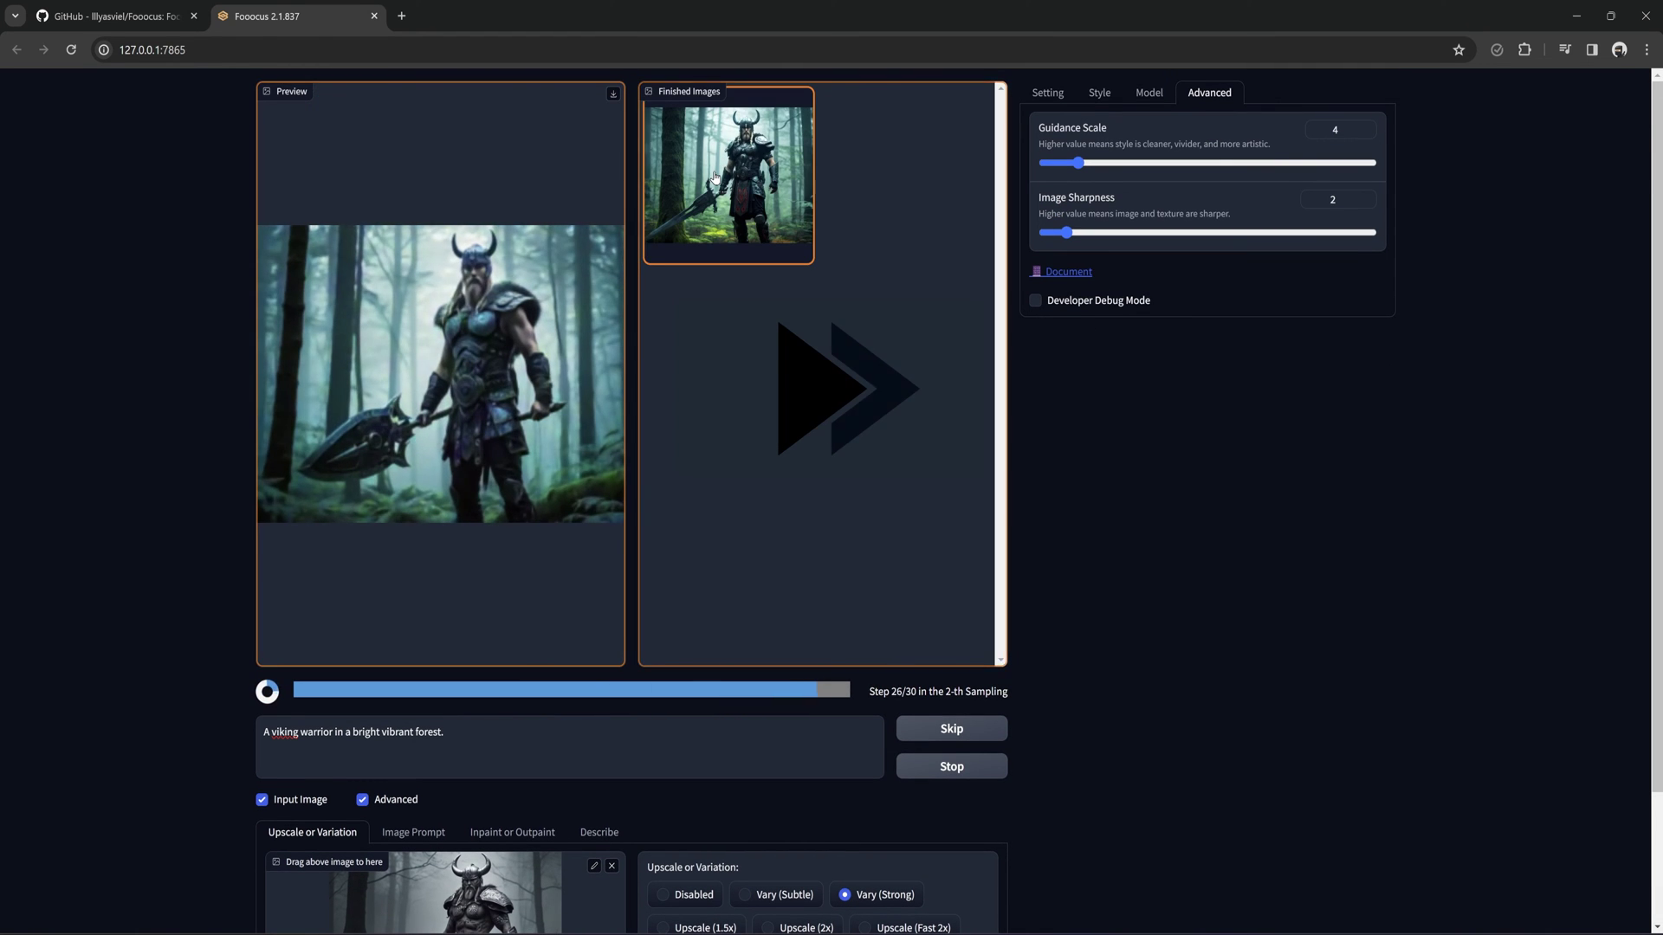
pyautogui.click(775, 218)
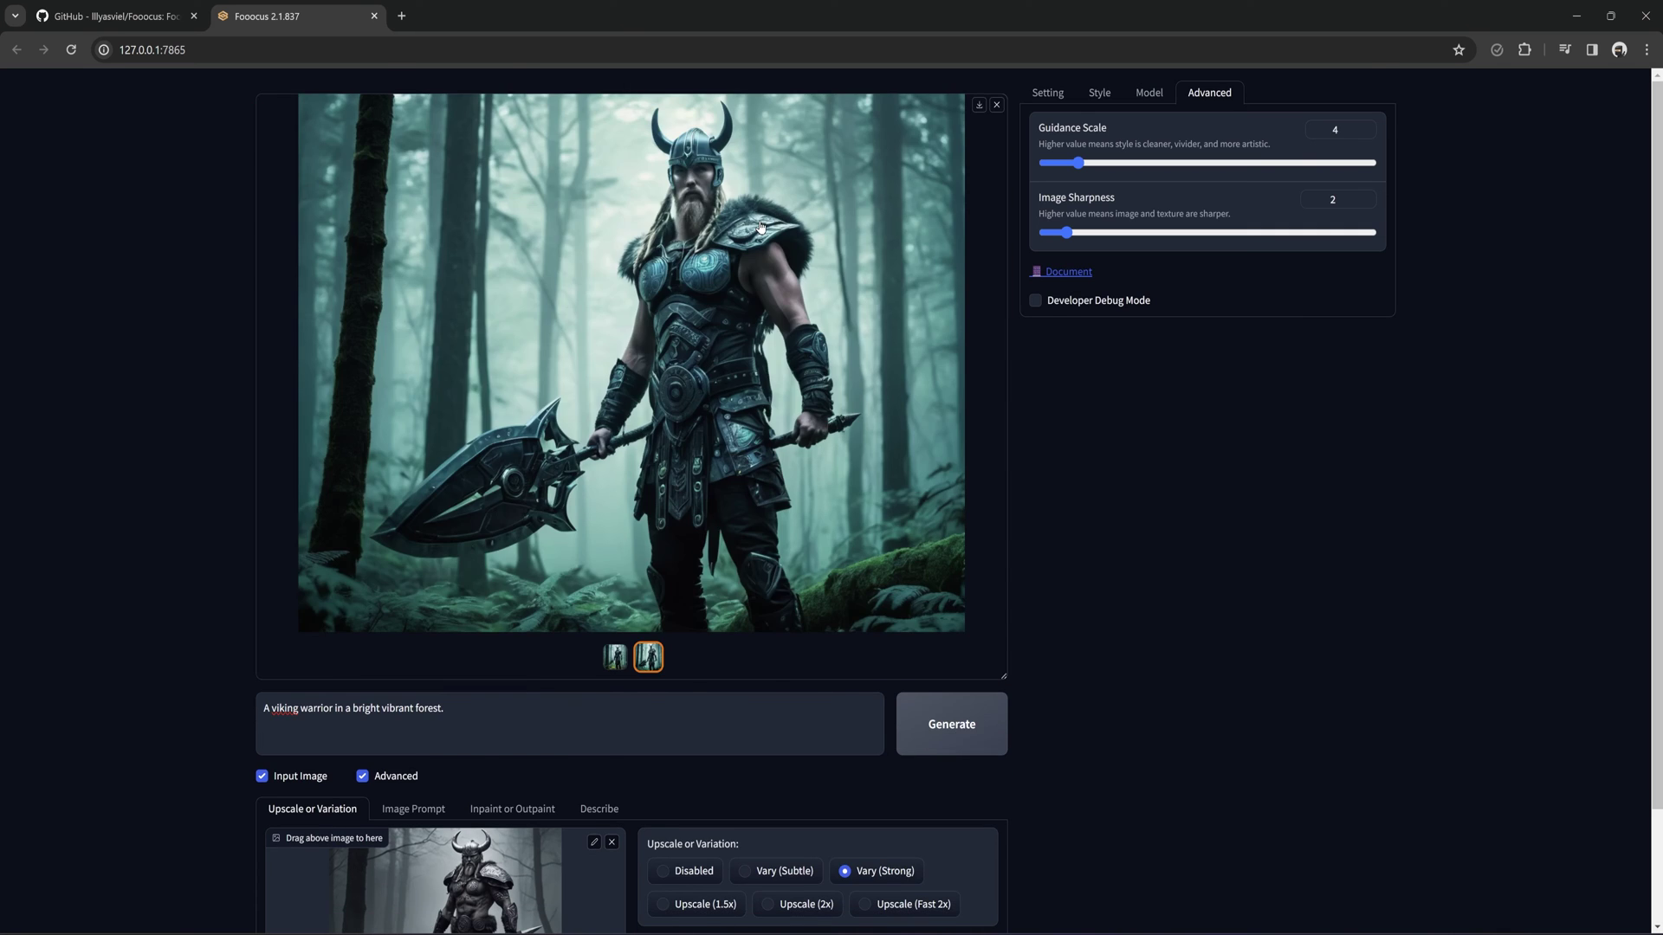
pyautogui.click(756, 224)
pyautogui.click(14, 485)
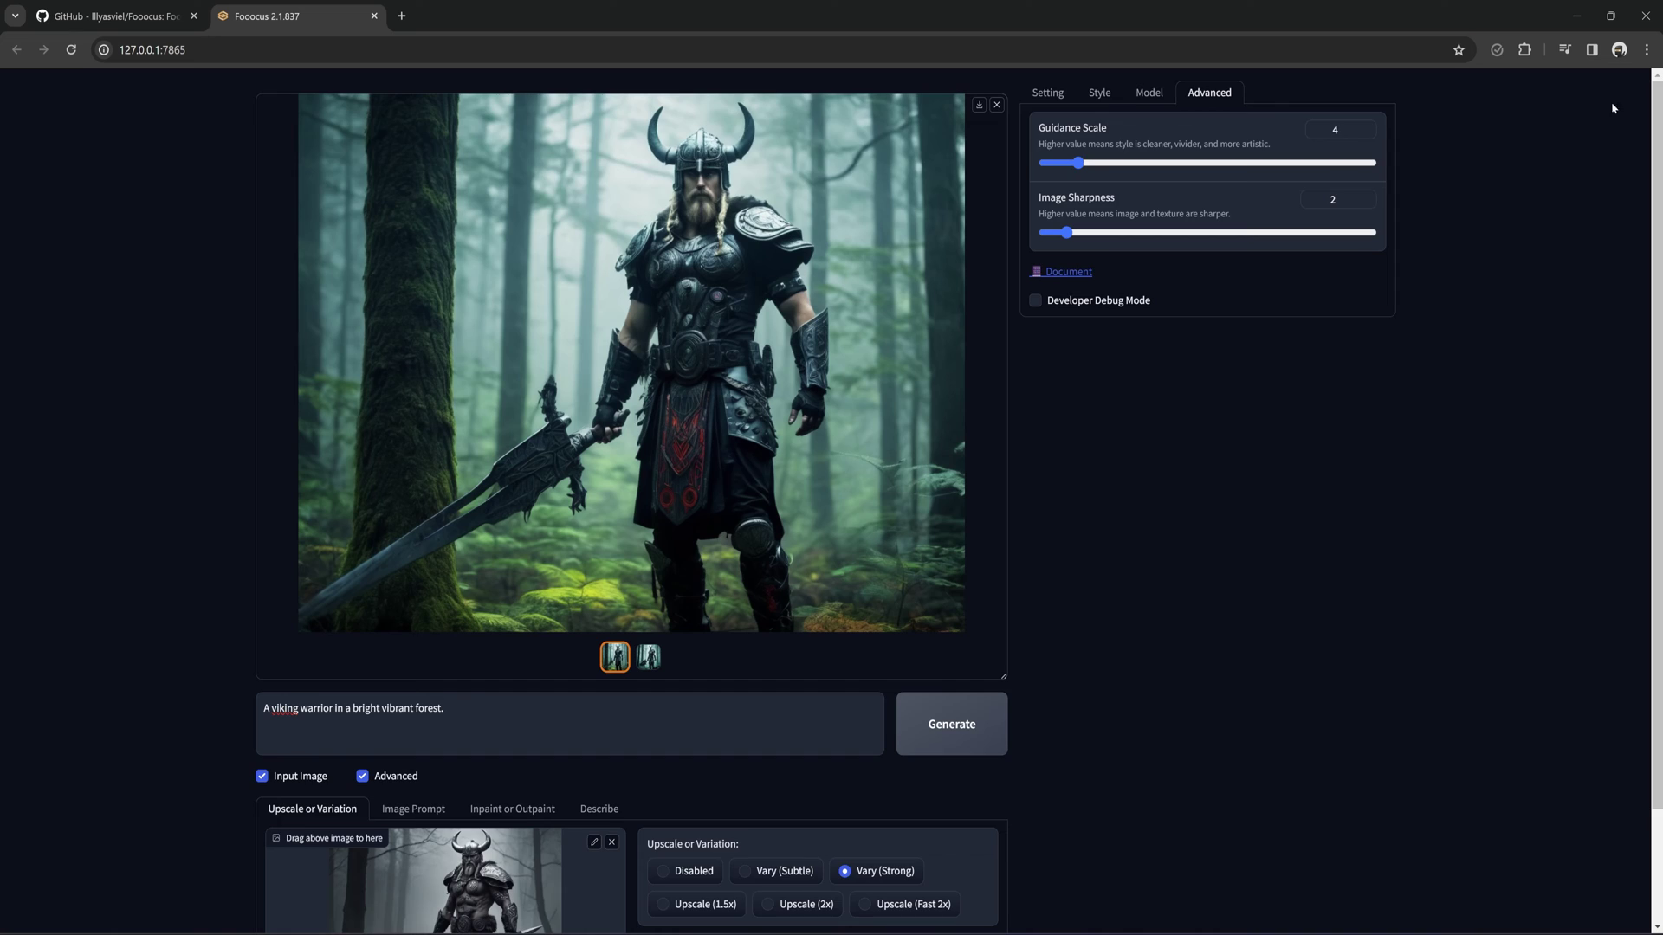
pyautogui.scroll(-2, 697, 465)
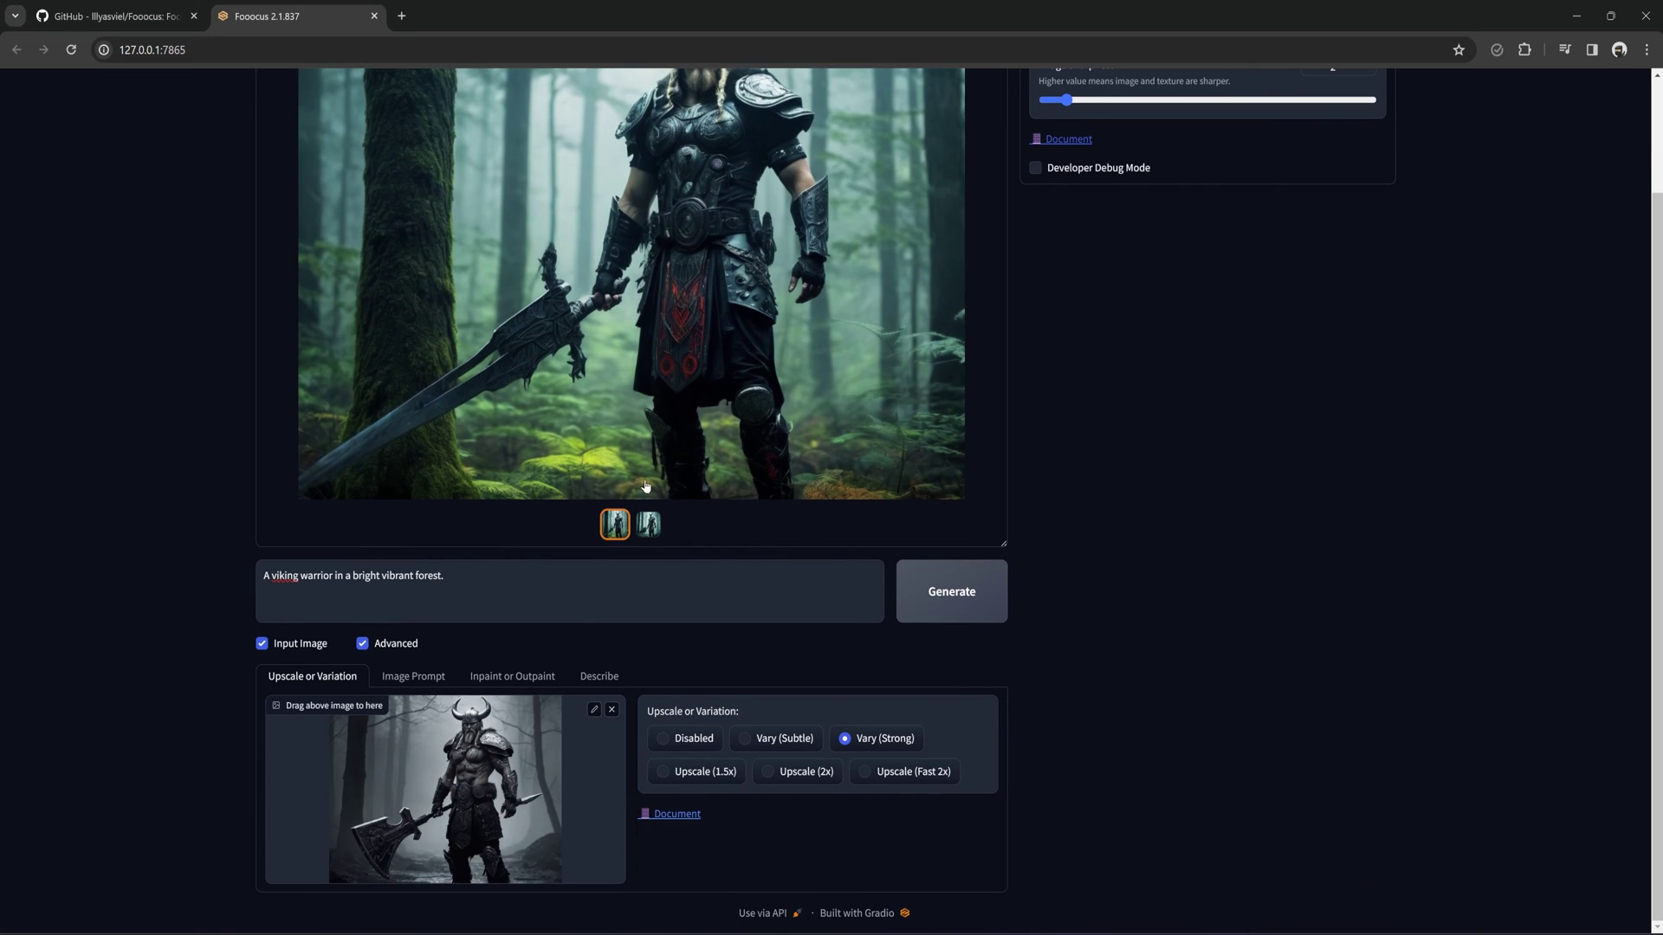
# - Enable Image Prompt with its advanced stop-at and weight settings
pyautogui.click(413, 678)
pyautogui.scroll(-4, 412, 679)
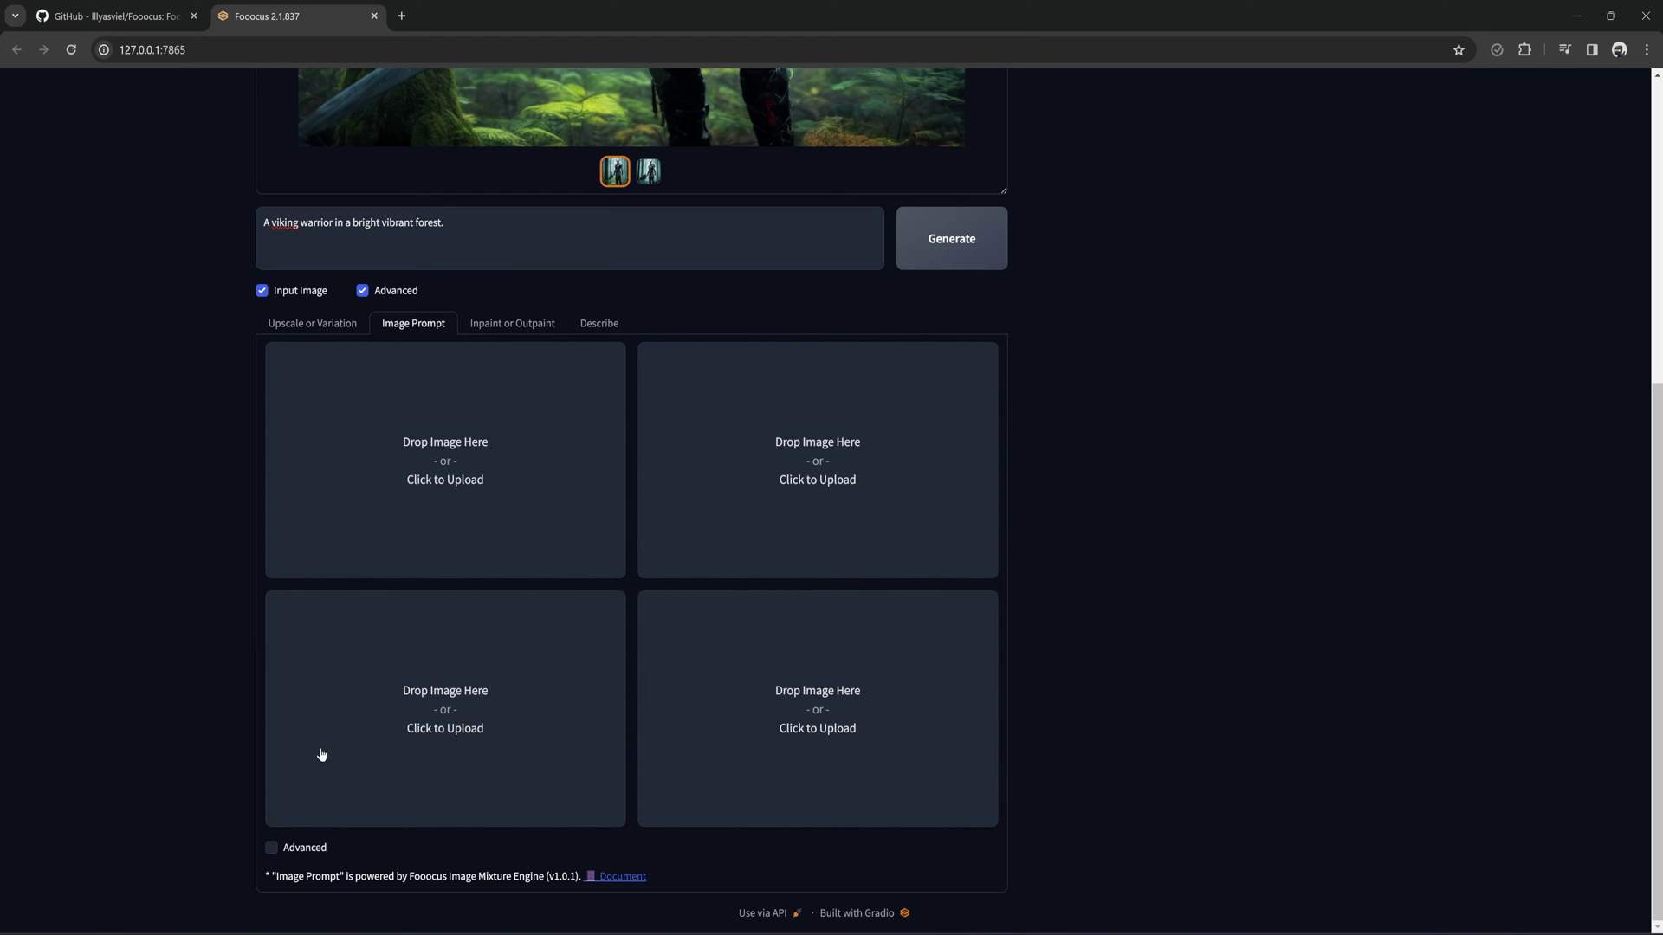
pyautogui.click(271, 853)
pyautogui.scroll(-2, 271, 855)
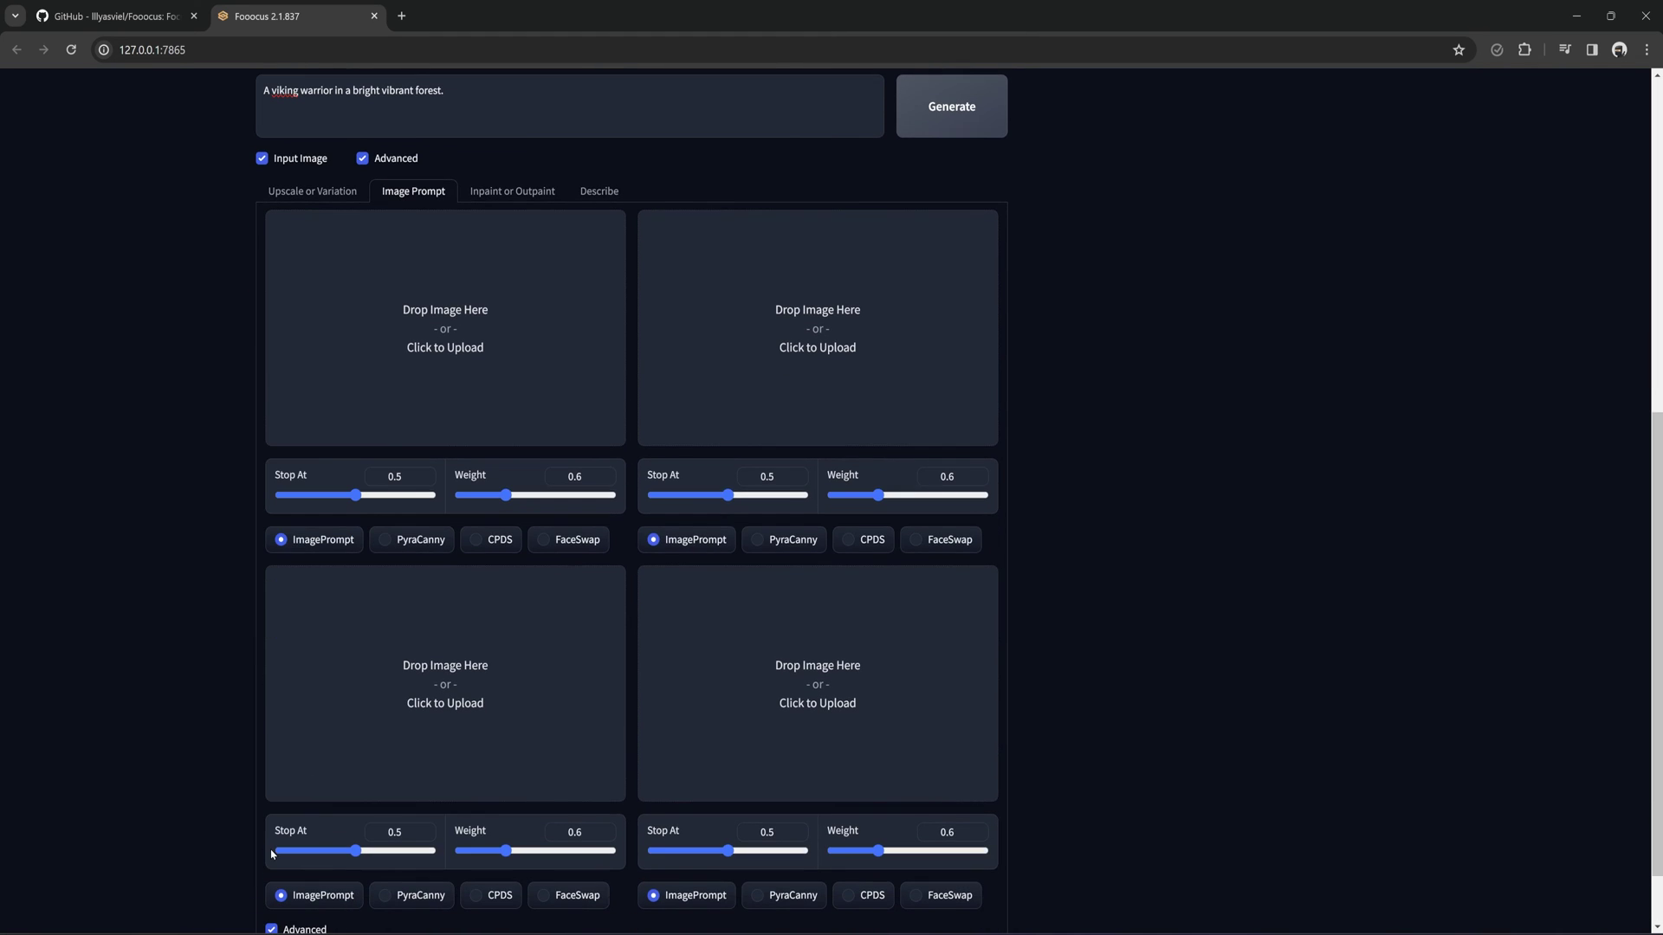
pyautogui.scroll(5, 271, 433)
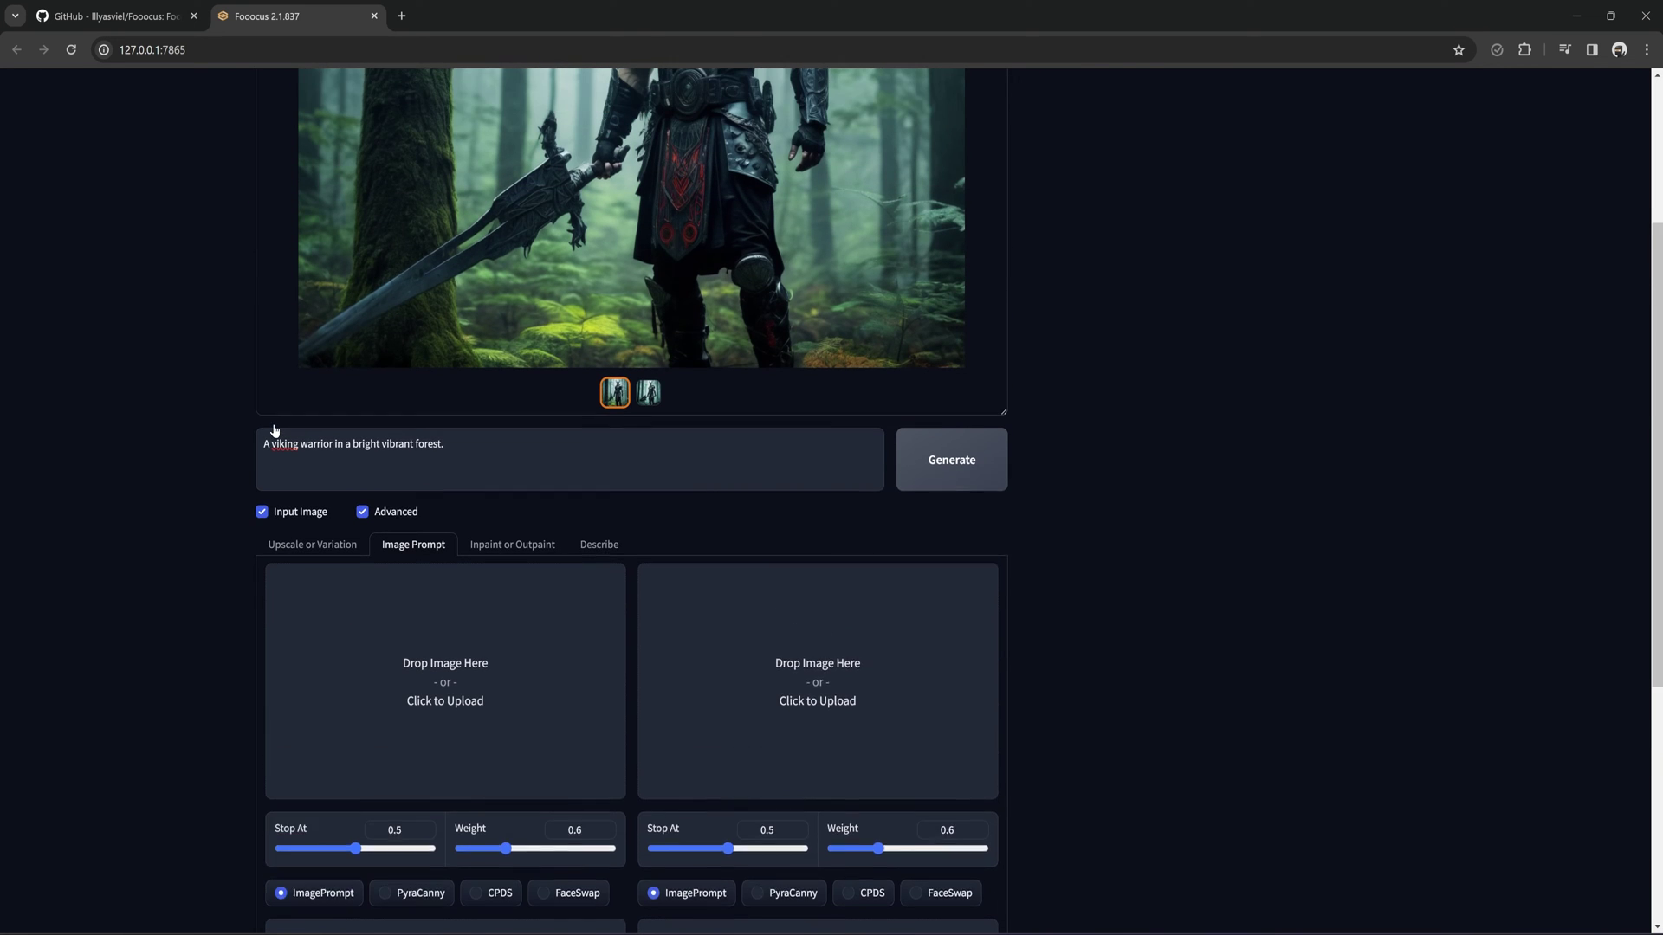
# - Use the viking and wizard images as image prompts and generate a blend
pyautogui.moveTo(525, 295); pyautogui.dragTo(445, 726)
pyautogui.scroll(-3, 757, 520)
pyautogui.click(757, 520)
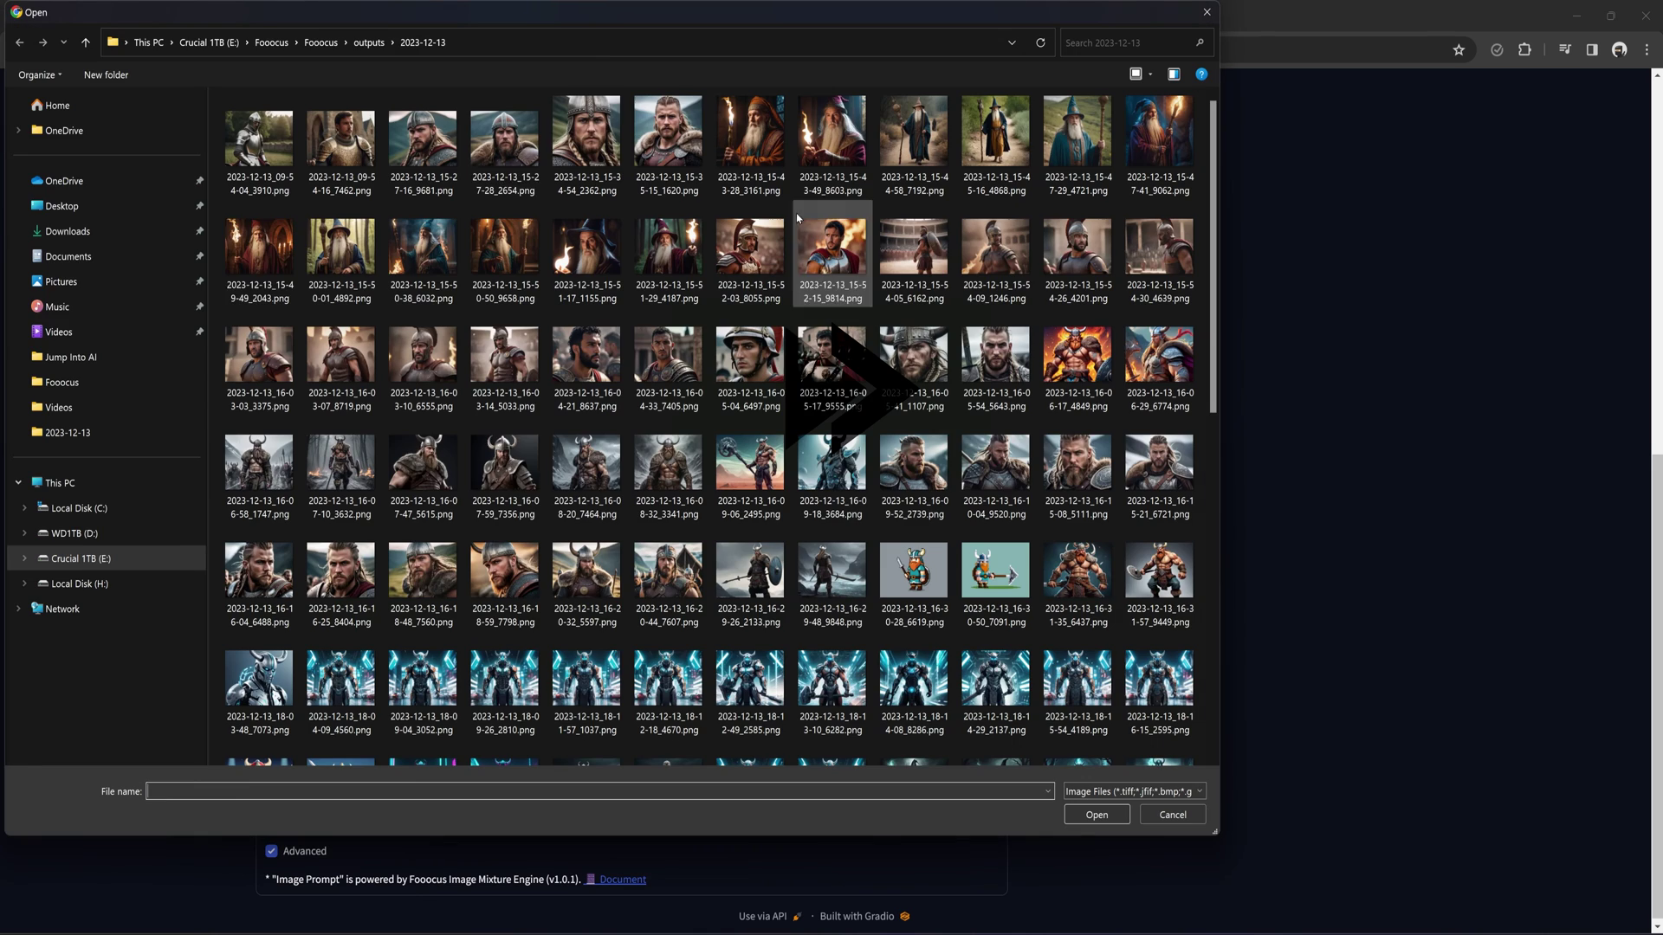
pyautogui.doubleClick(260, 260)
pyautogui.scroll(3, 952, 433)
pyautogui.click(949, 495)
# - View the blended warrior image full size and bring the style list into view
pyautogui.scroll(1, 1058, 507)
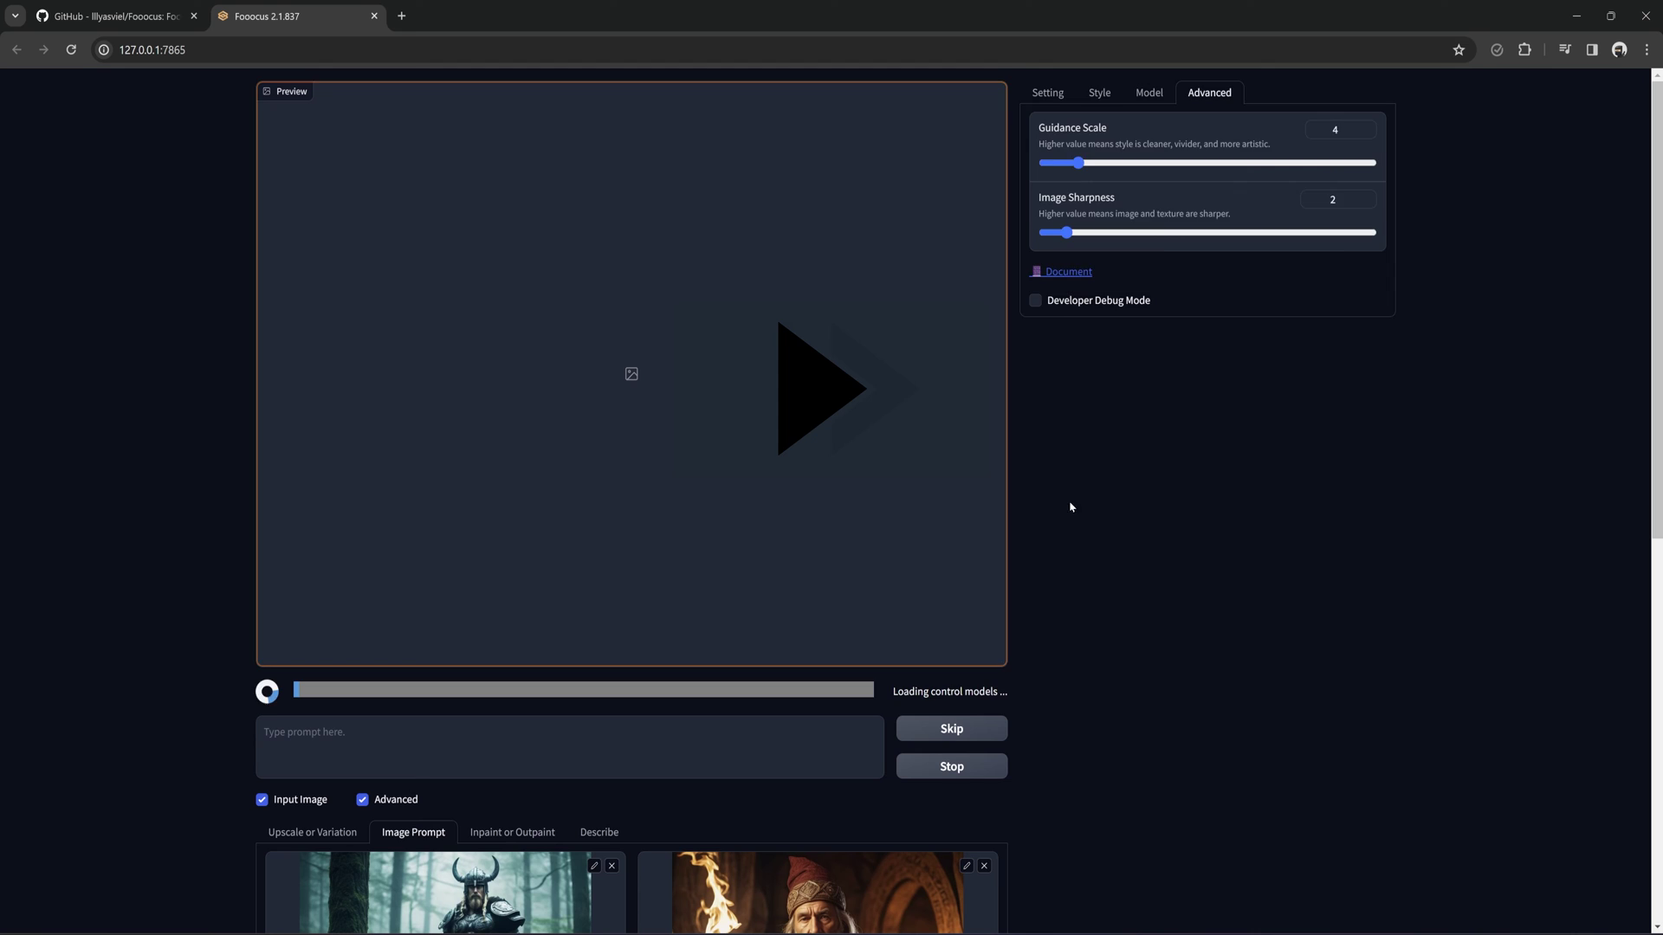
pyautogui.click(1048, 92)
pyautogui.click(1099, 92)
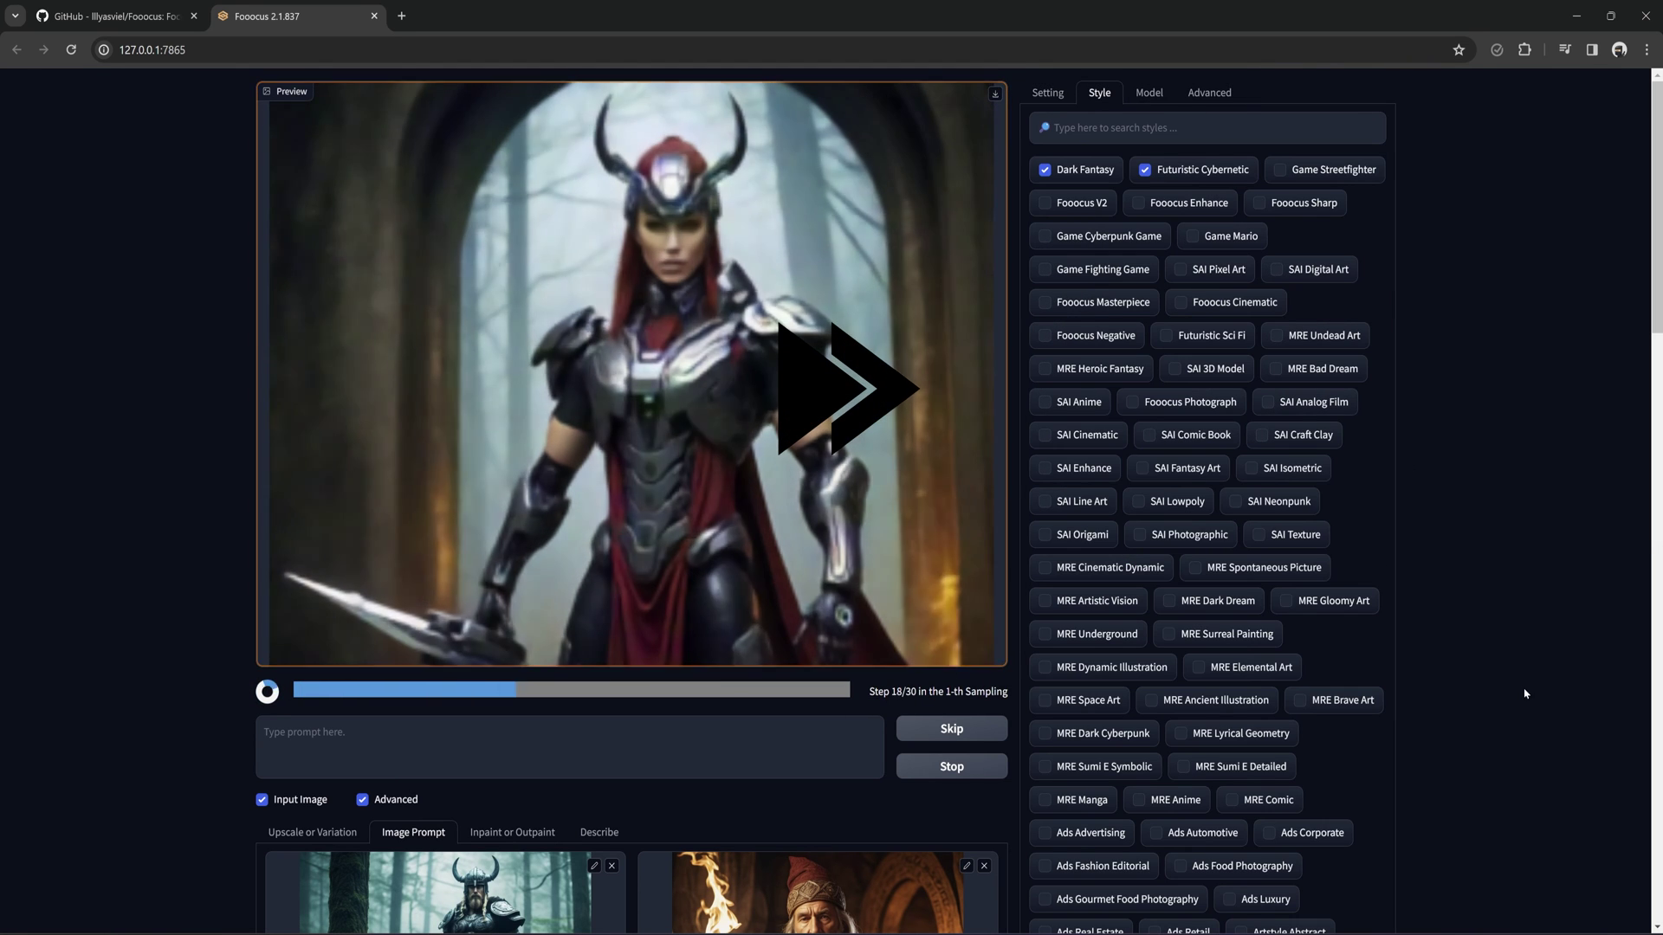
pyautogui.click(948, 277)
pyautogui.press('Escape')
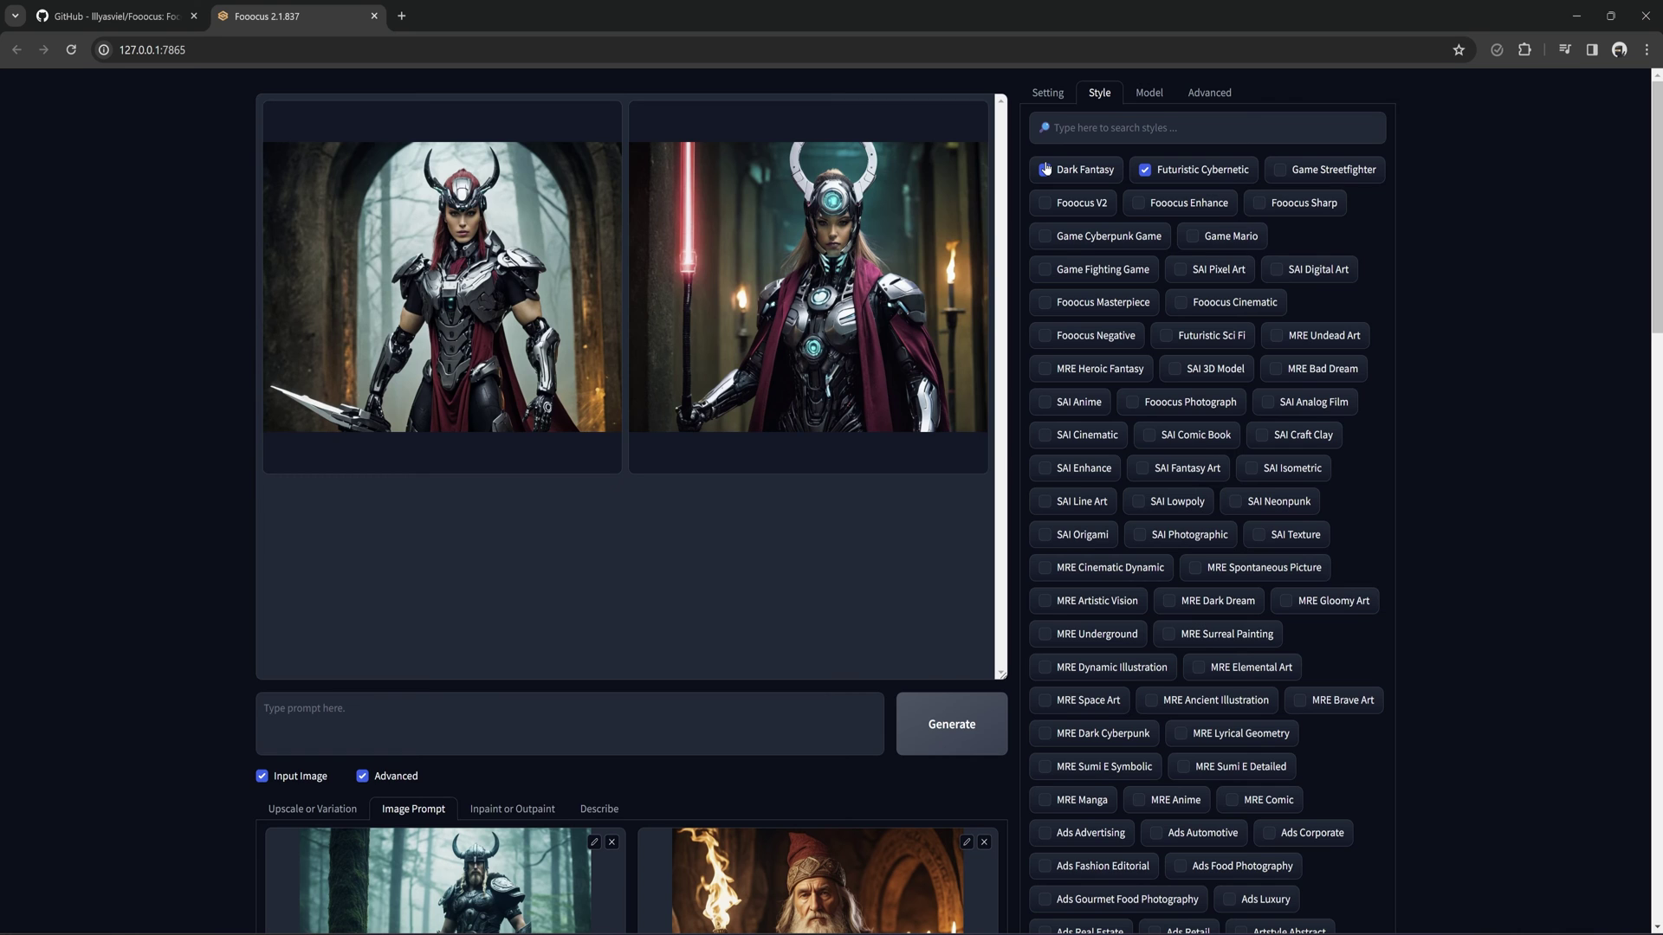
pyautogui.scroll(-2, 858, 453)
pyautogui.scroll(2, 737, 610)
# - Turn off Dark Fantasy and Futuristic Cybernetic styles, regenerate, and view the flaming-staff warrior
pyautogui.click(1044, 170)
pyautogui.click(1145, 170)
pyautogui.click(952, 724)
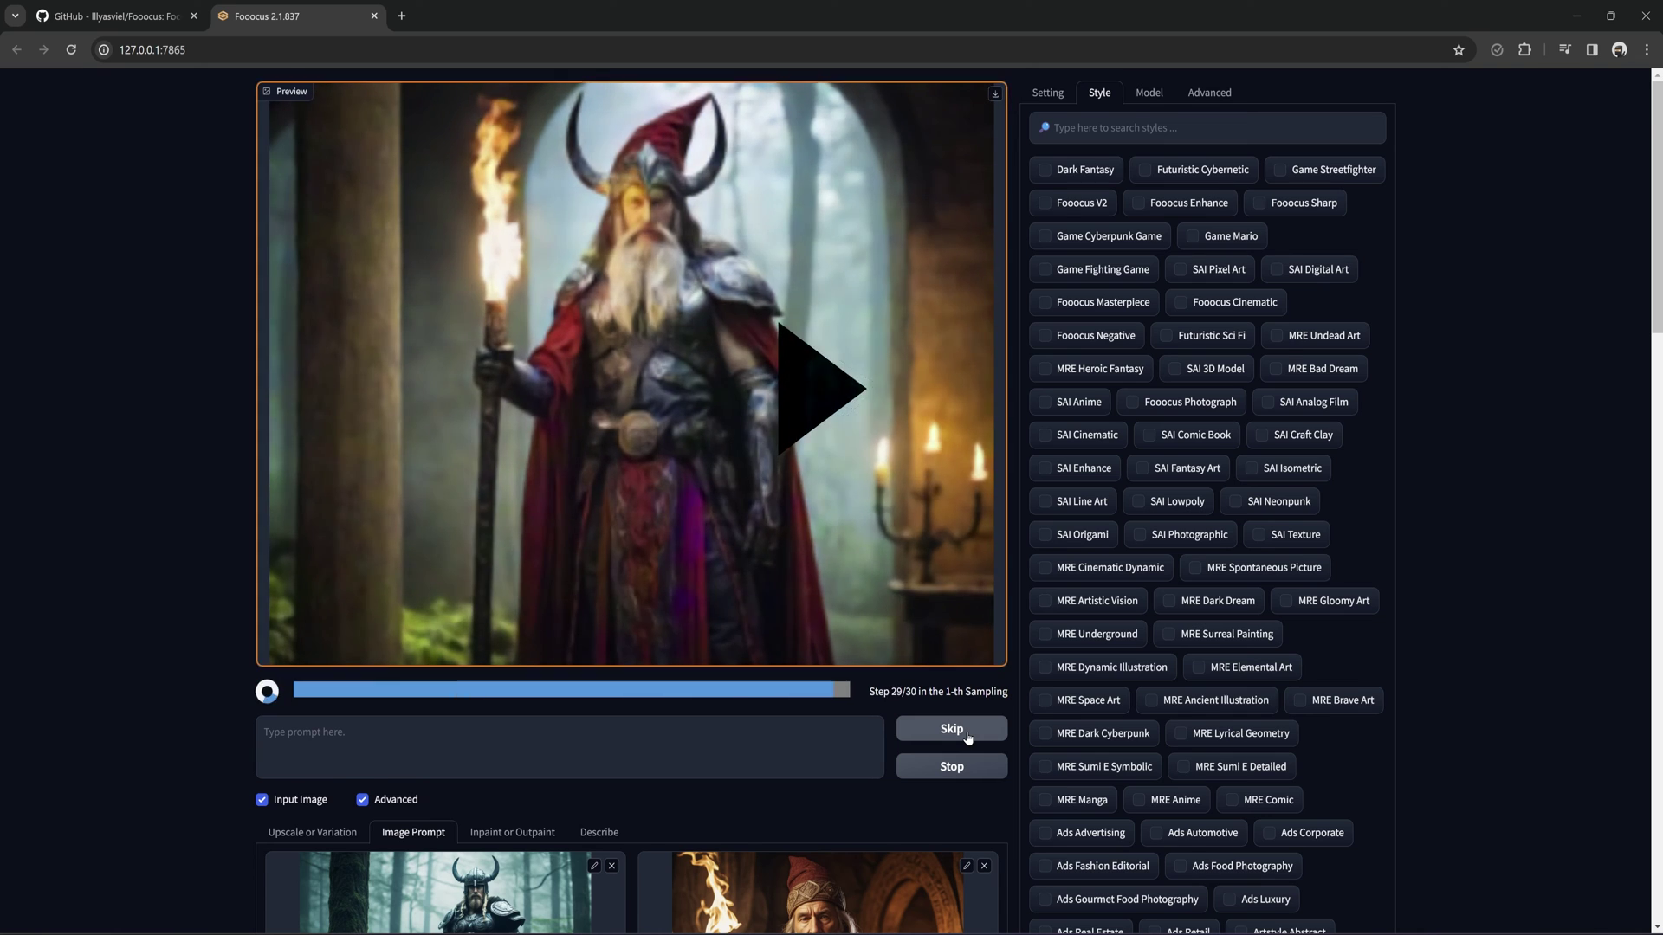
pyautogui.scroll(-1, 508, 356)
pyautogui.click(508, 356)
pyautogui.click(508, 356)
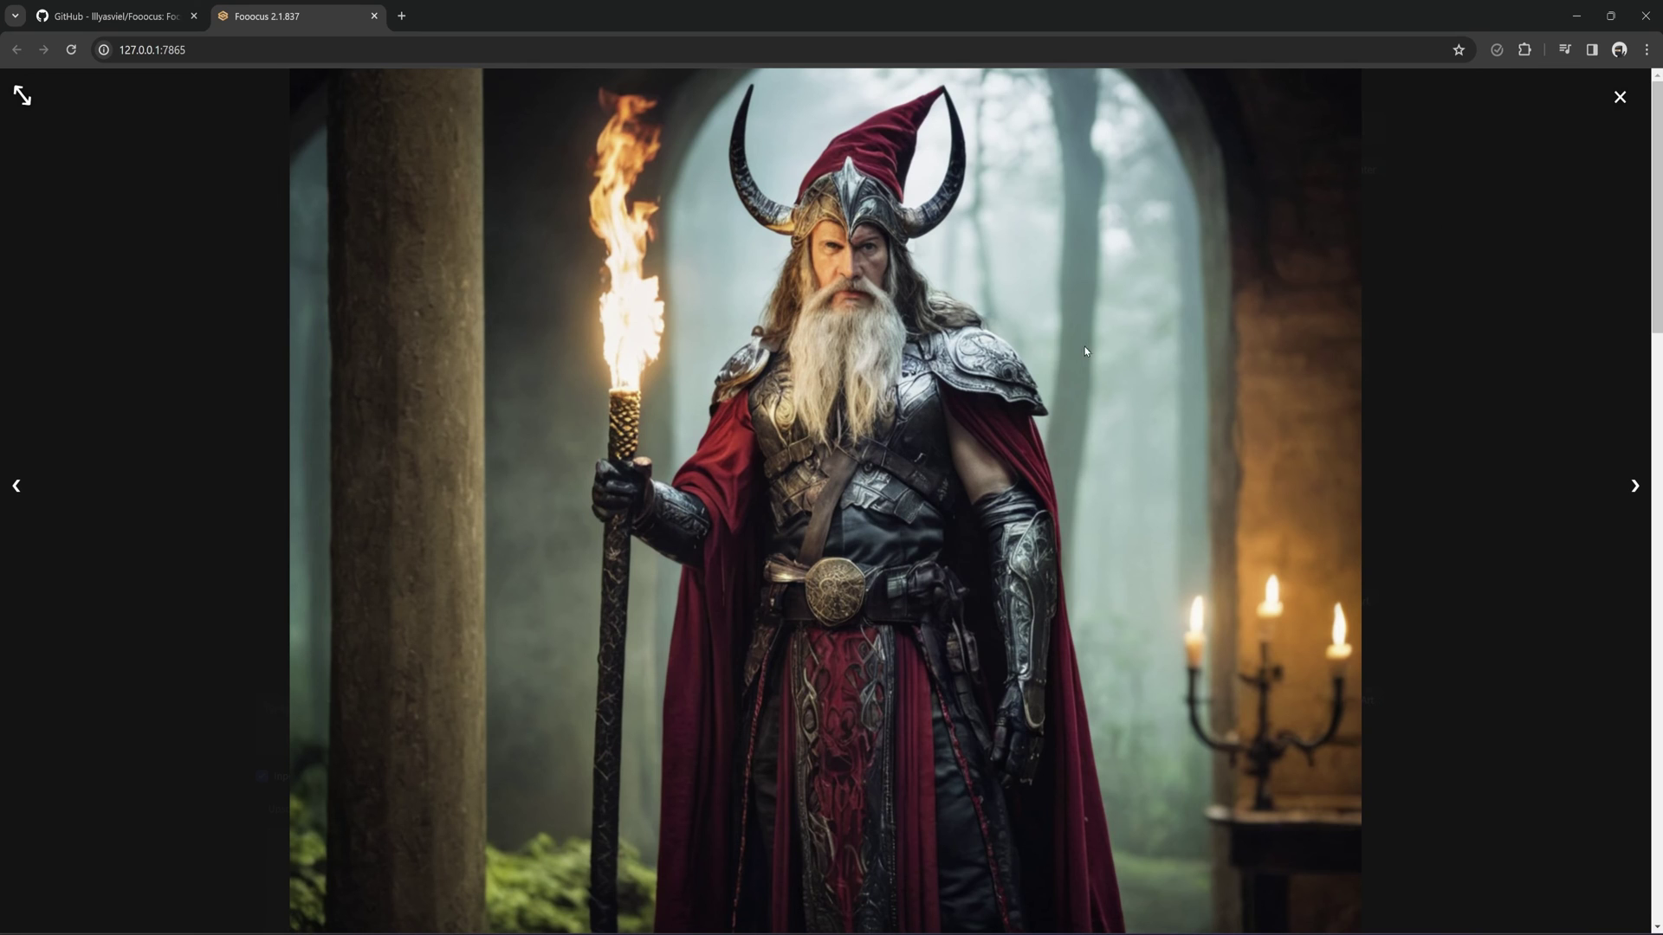
pyautogui.click(1620, 97)
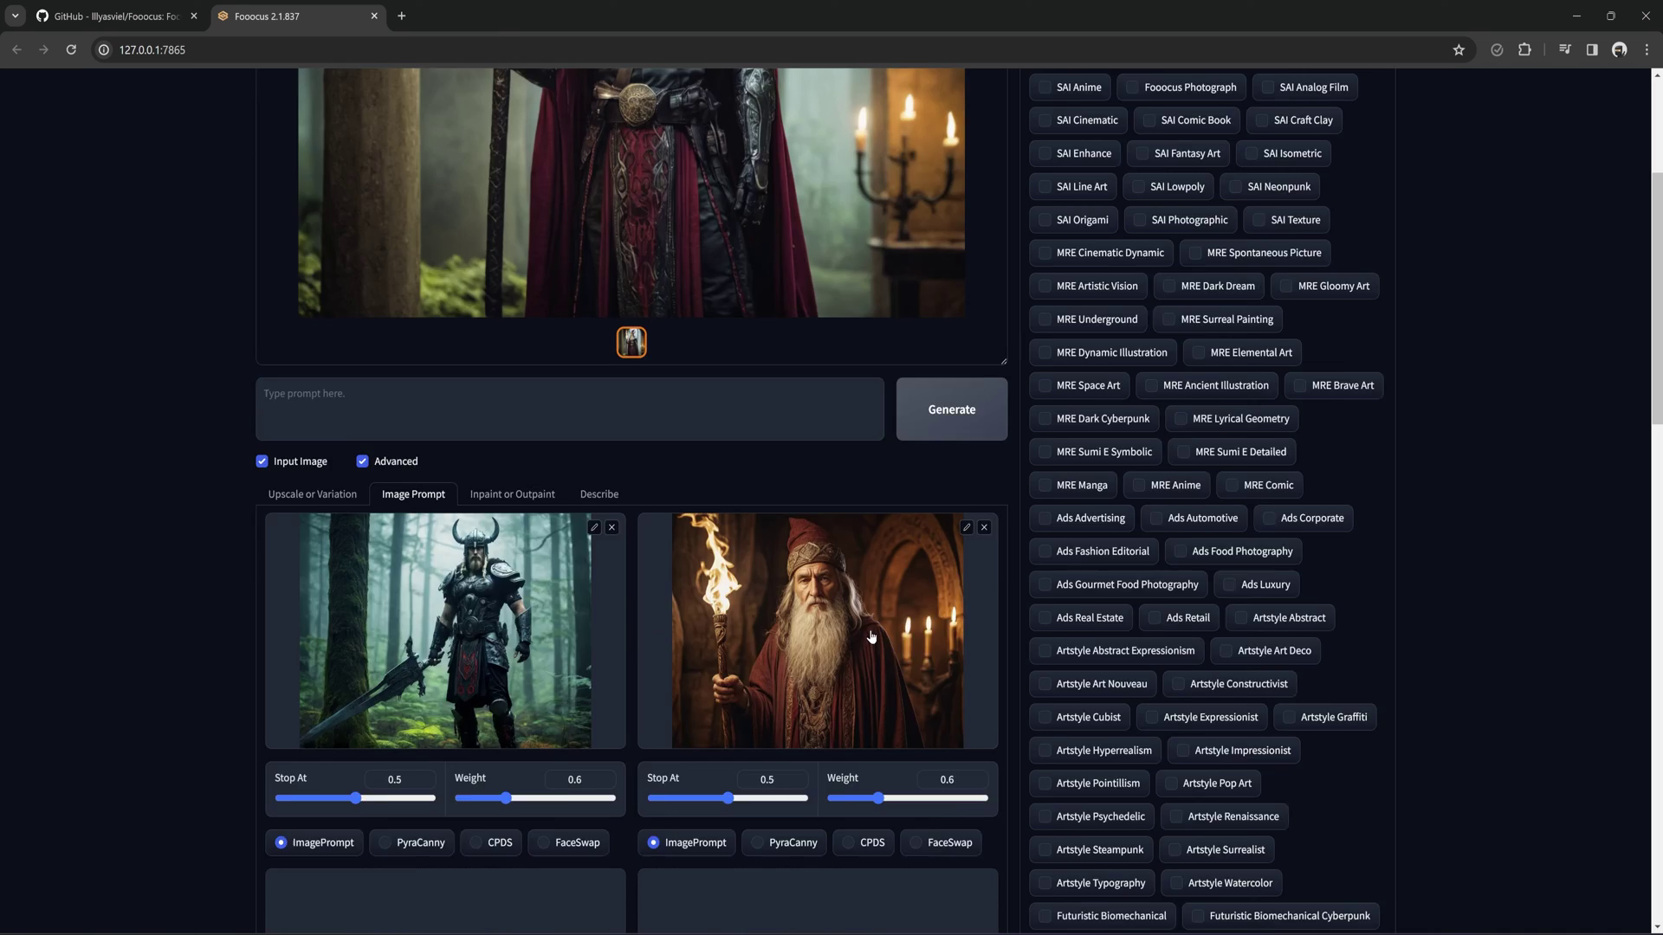
pyautogui.scroll(-5, 723, 414)
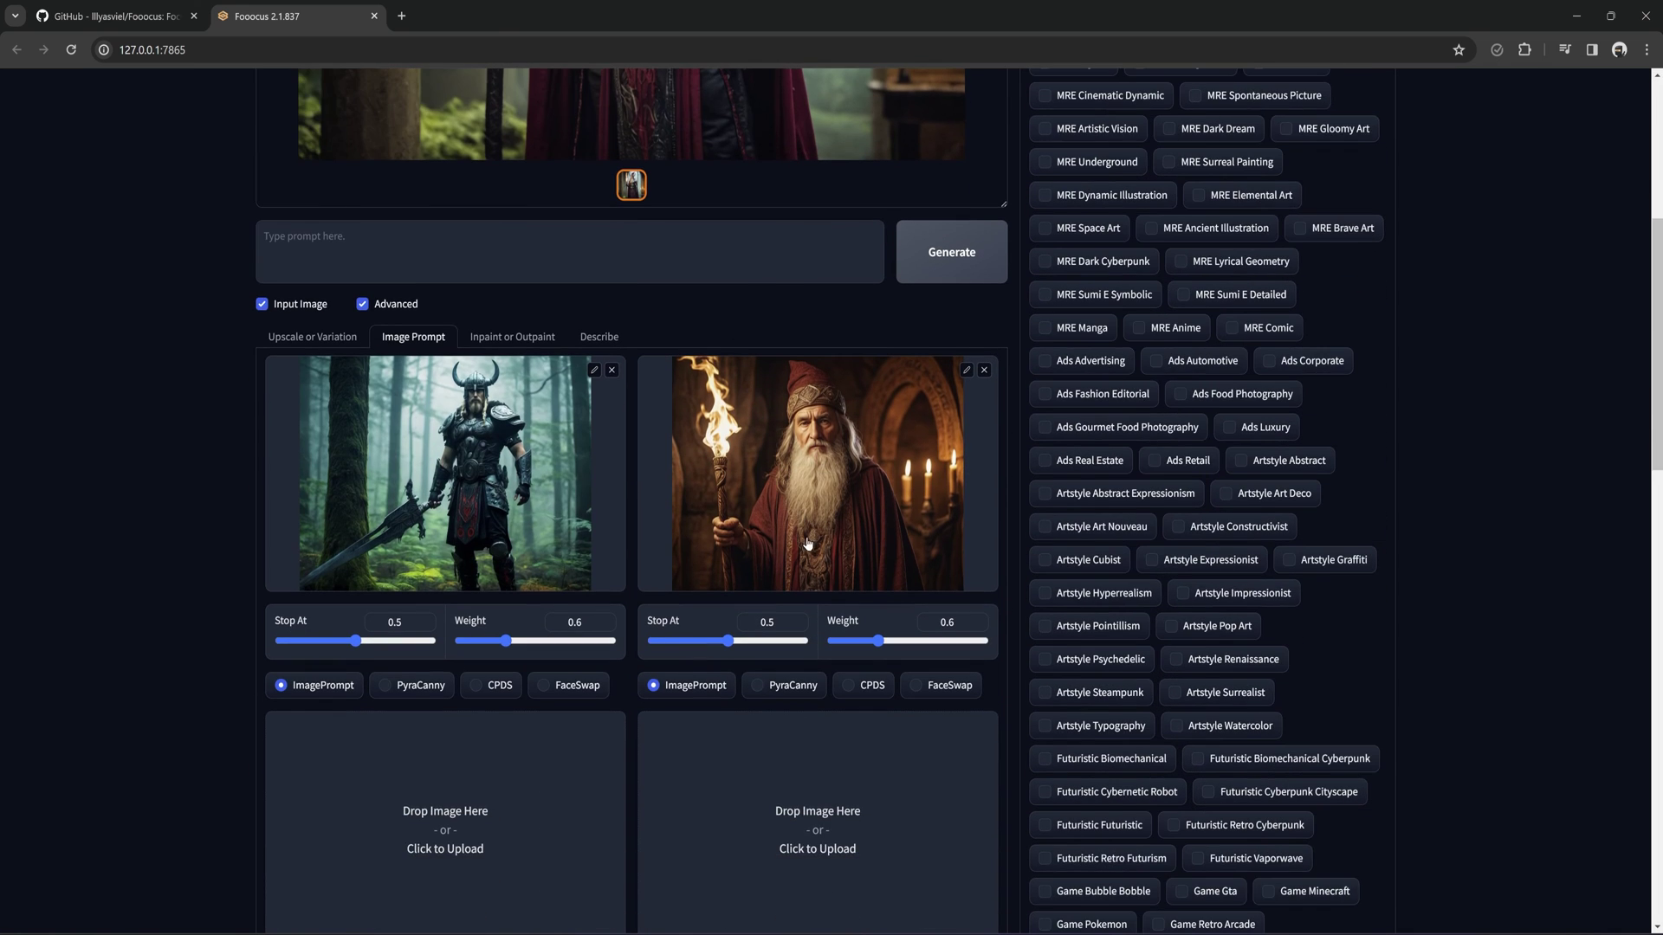
# - Generate a new viking image from the image prompts
pyautogui.scroll(-1, 814, 586)
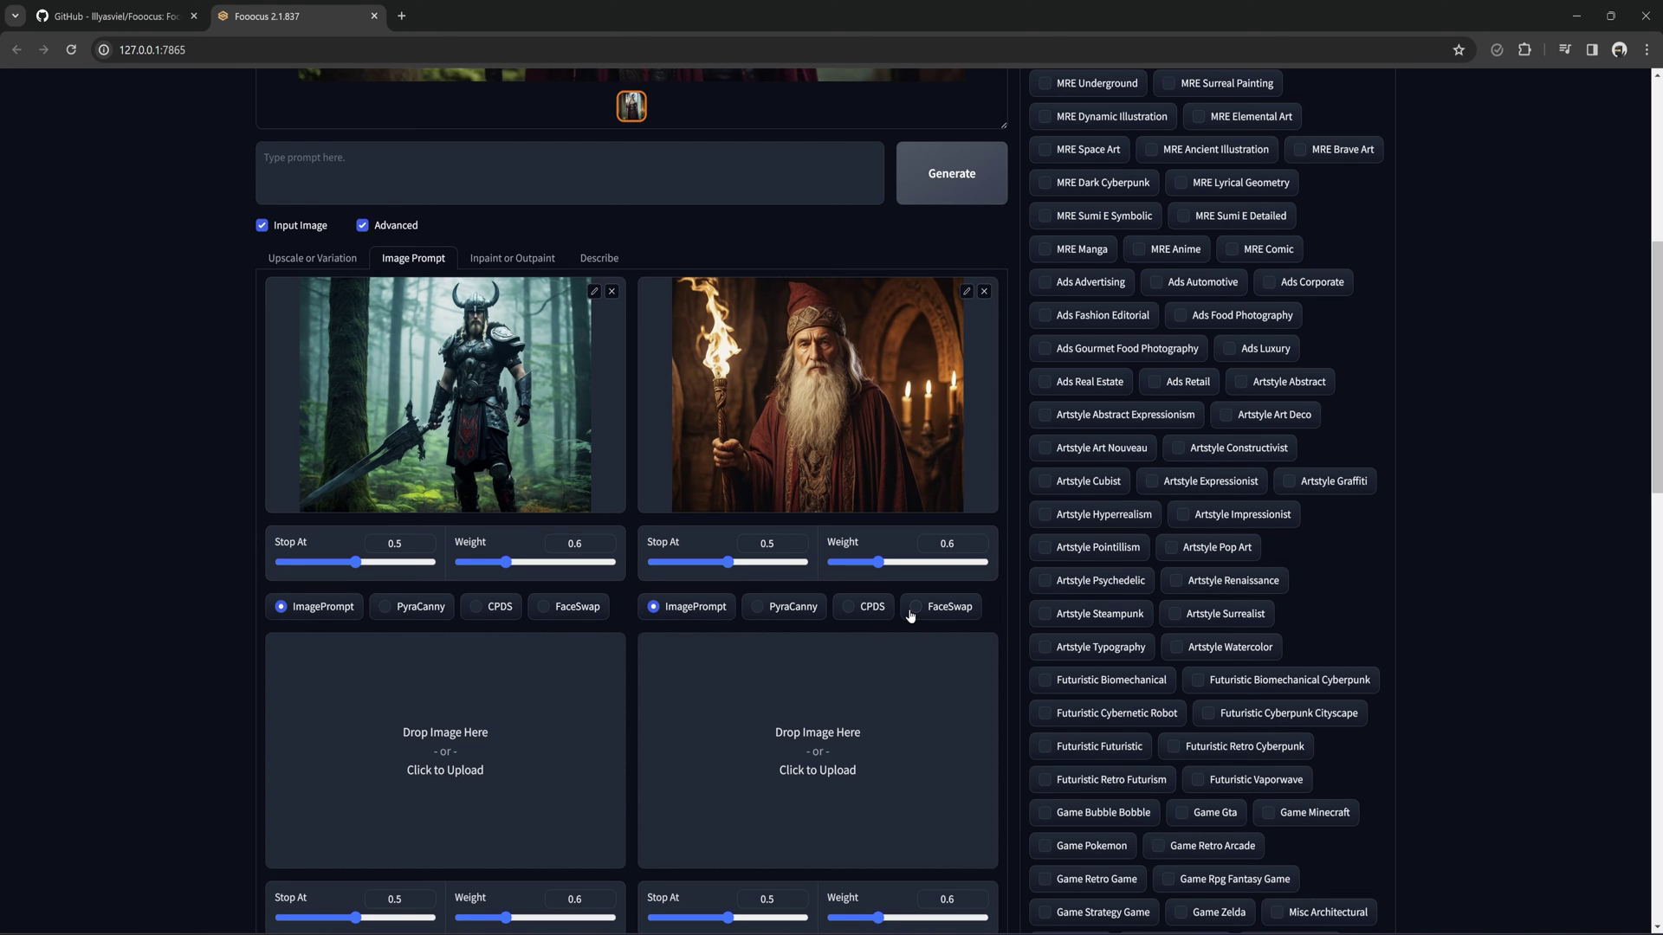
pyautogui.scroll(6, 831, 581)
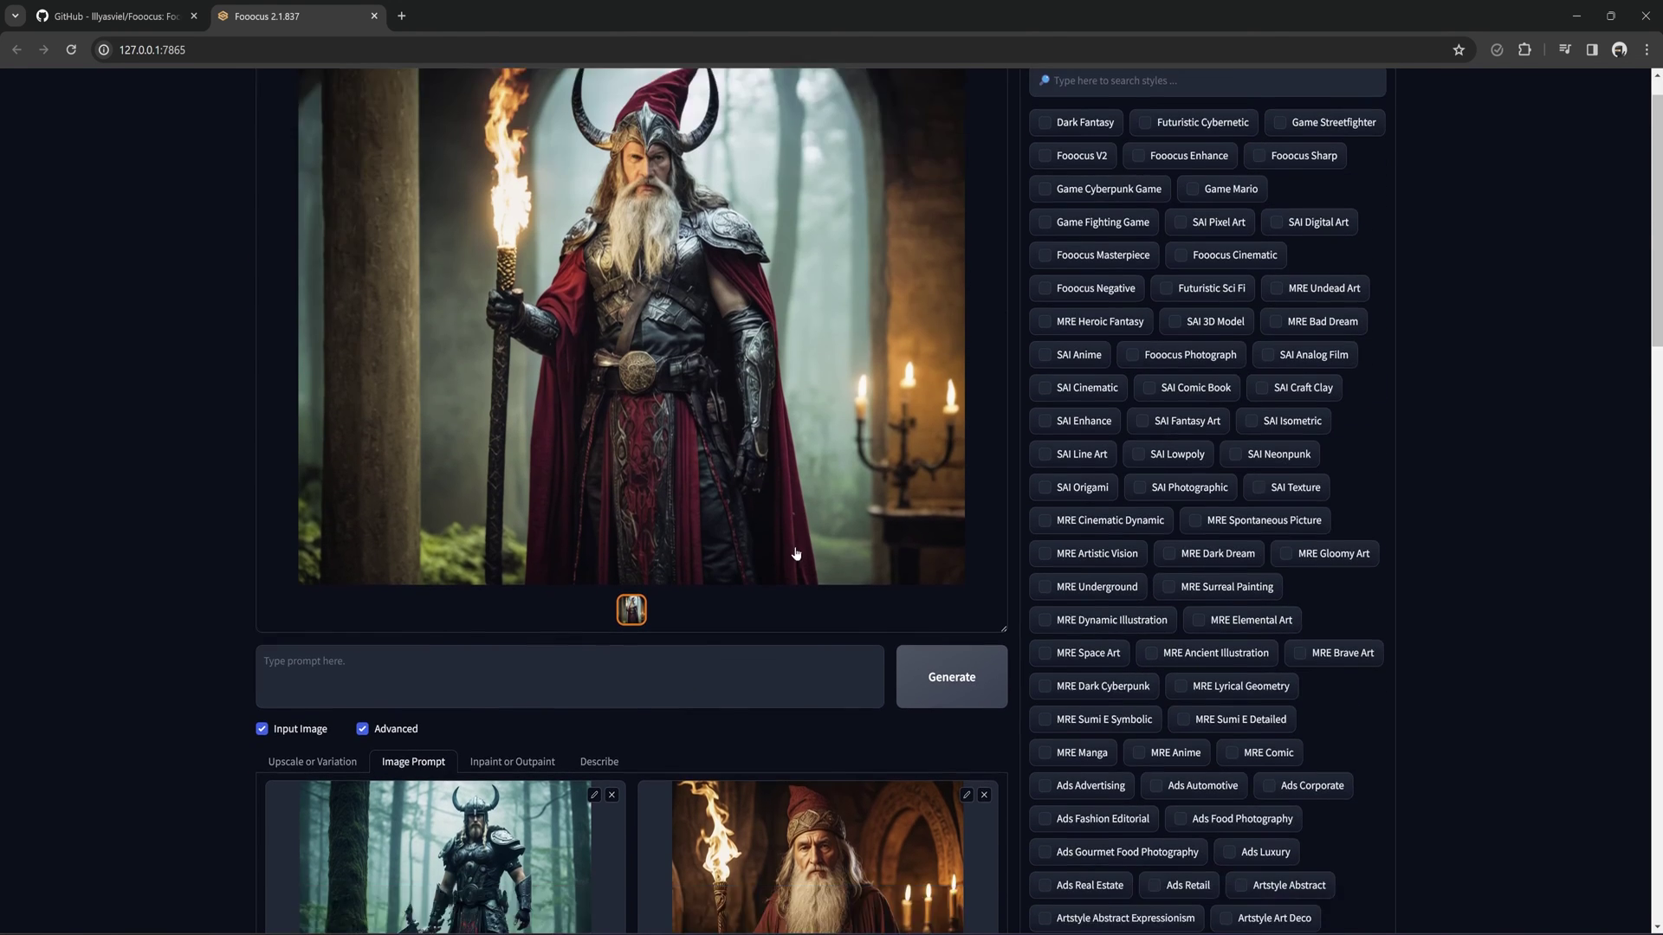
pyautogui.click(928, 684)
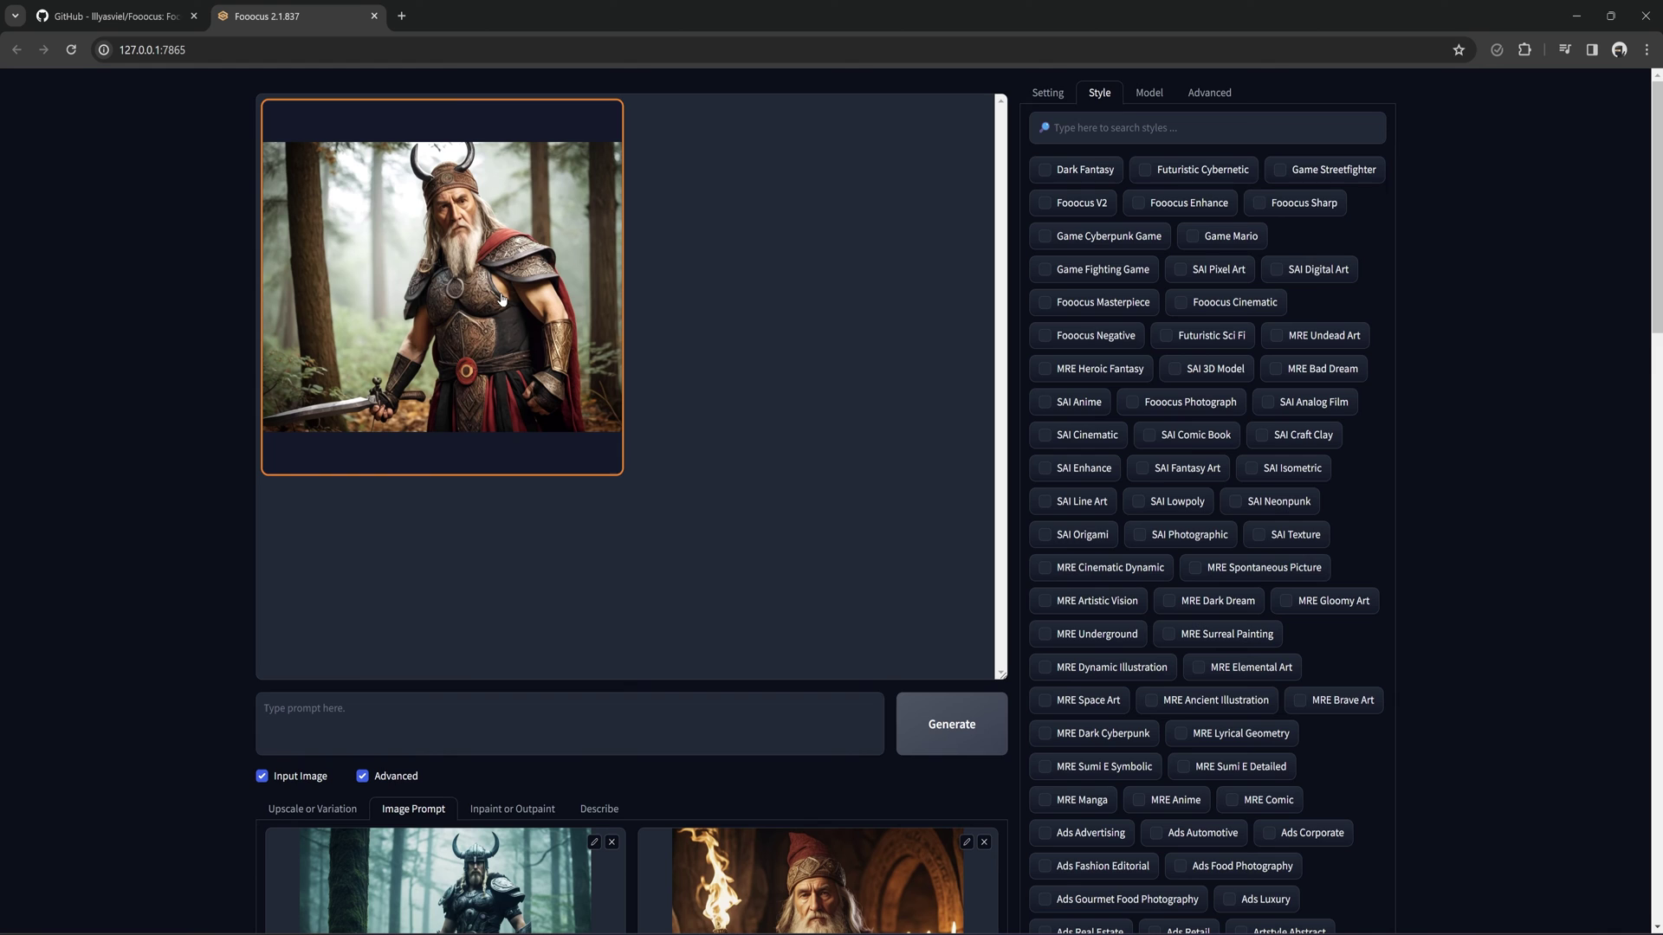
# - Raise the image prompt weight slightly to 0.835
pyautogui.scroll(-5, 502, 299)
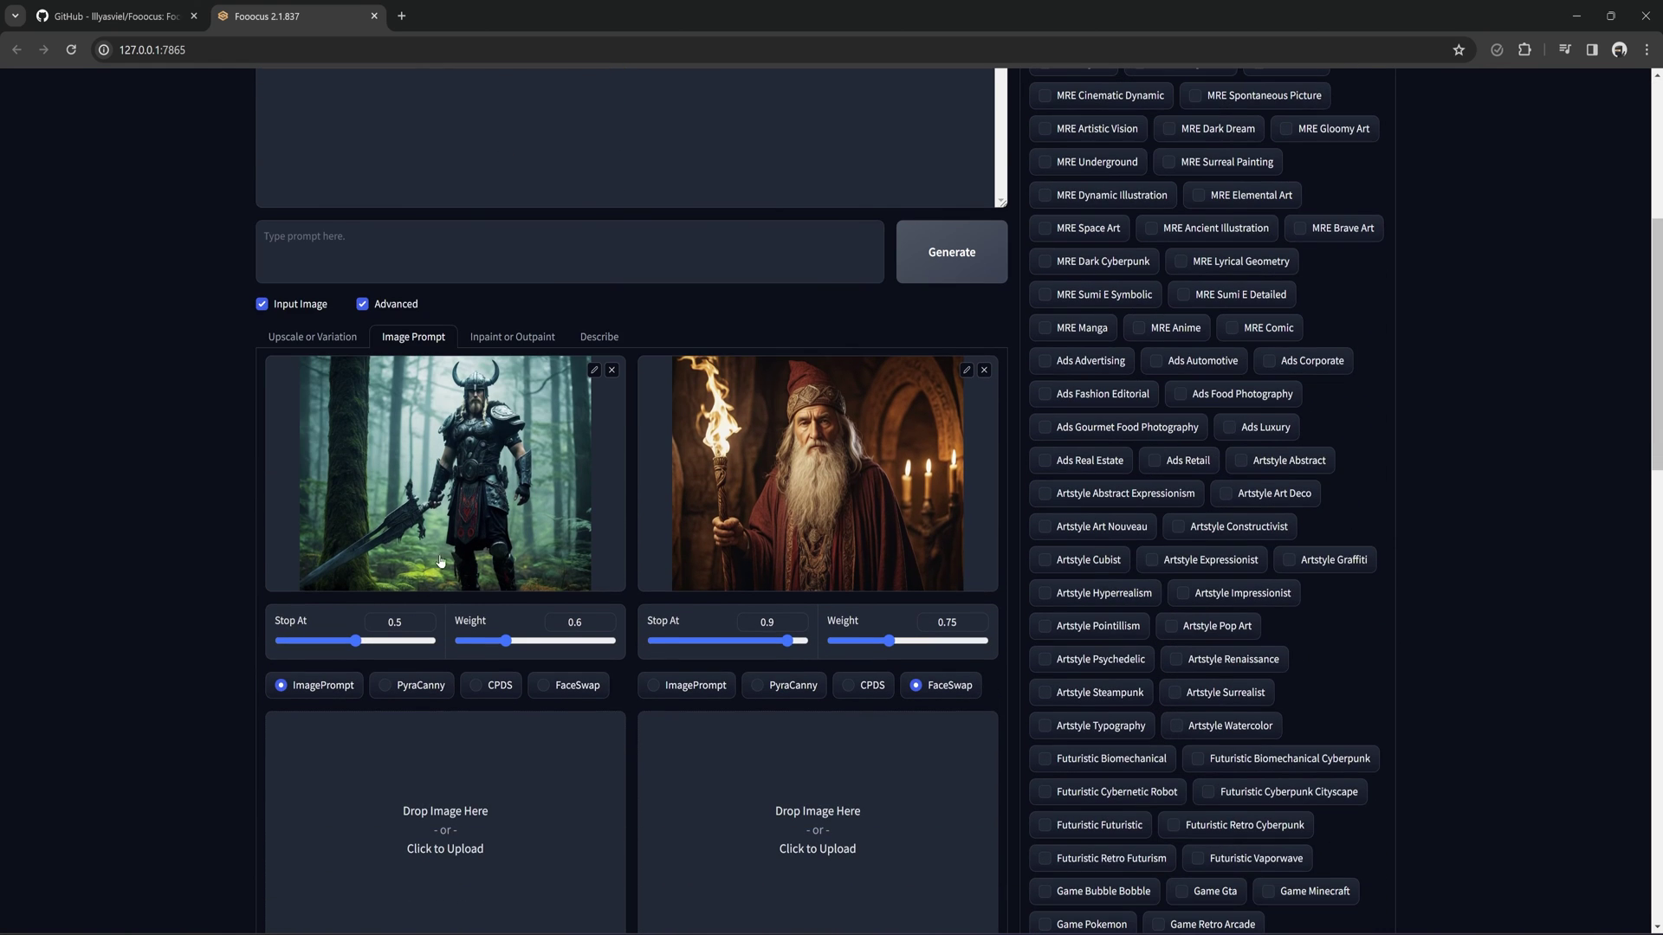
pyautogui.click(508, 641)
pyautogui.moveTo(520, 642); pyautogui.dragTo(525, 641)
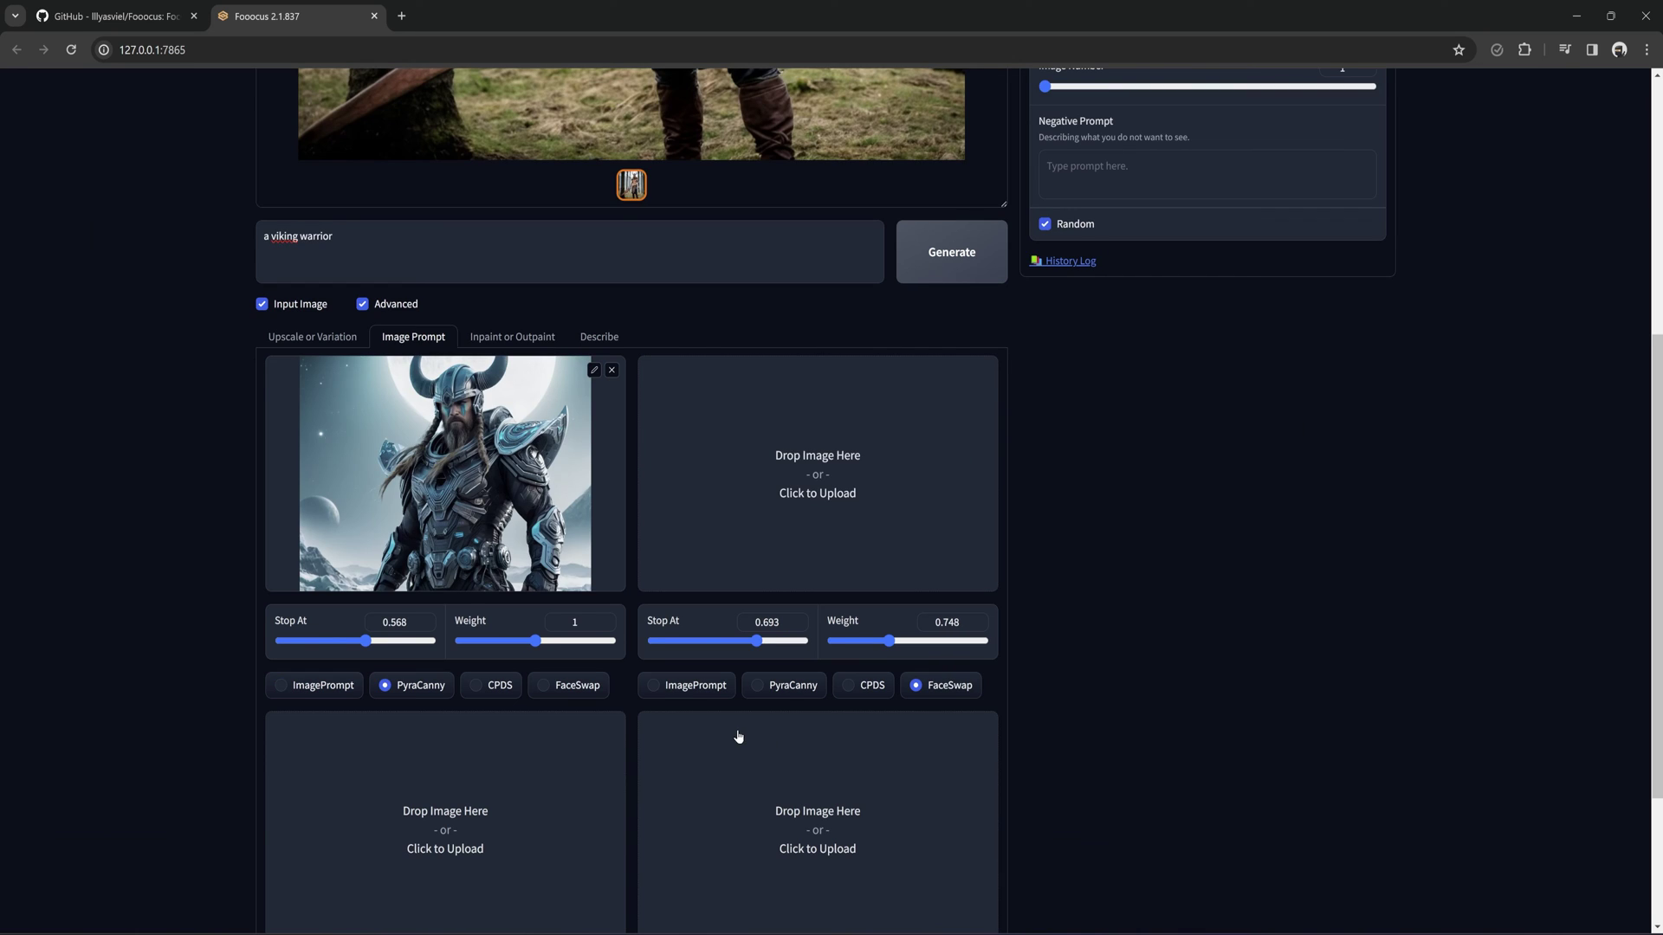
# - Load the blue-armoured viking into Inpaint or Outpaint and mask its face
pyautogui.click(498, 339)
pyautogui.click(568, 581)
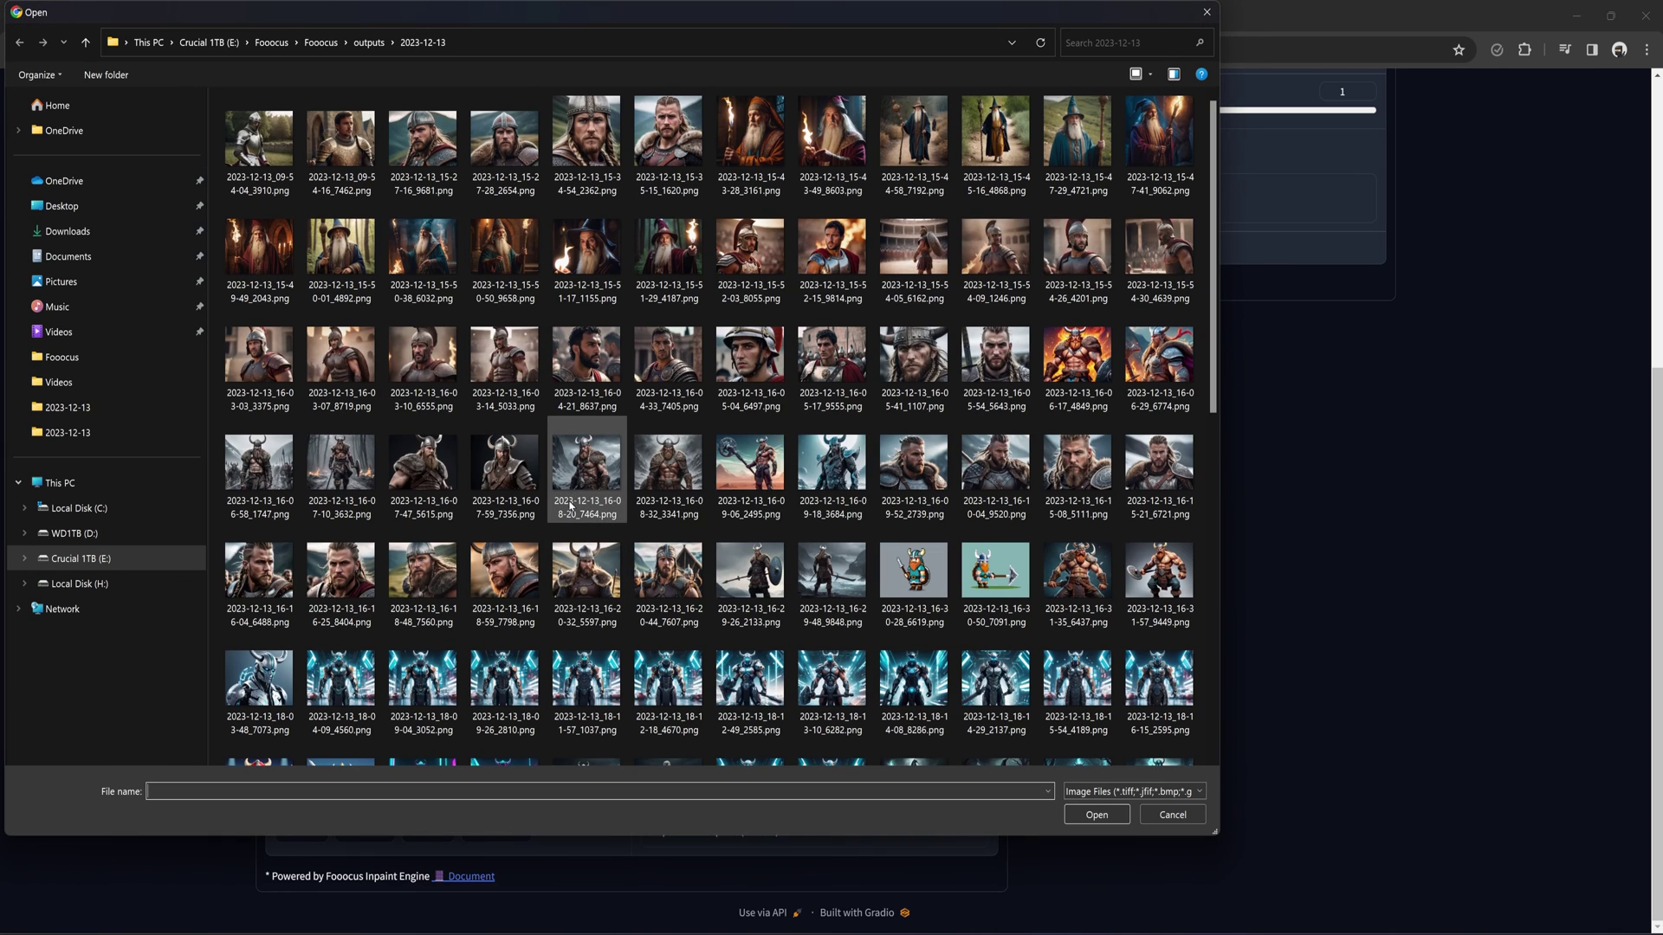
pyautogui.click(827, 486)
pyautogui.click(1096, 814)
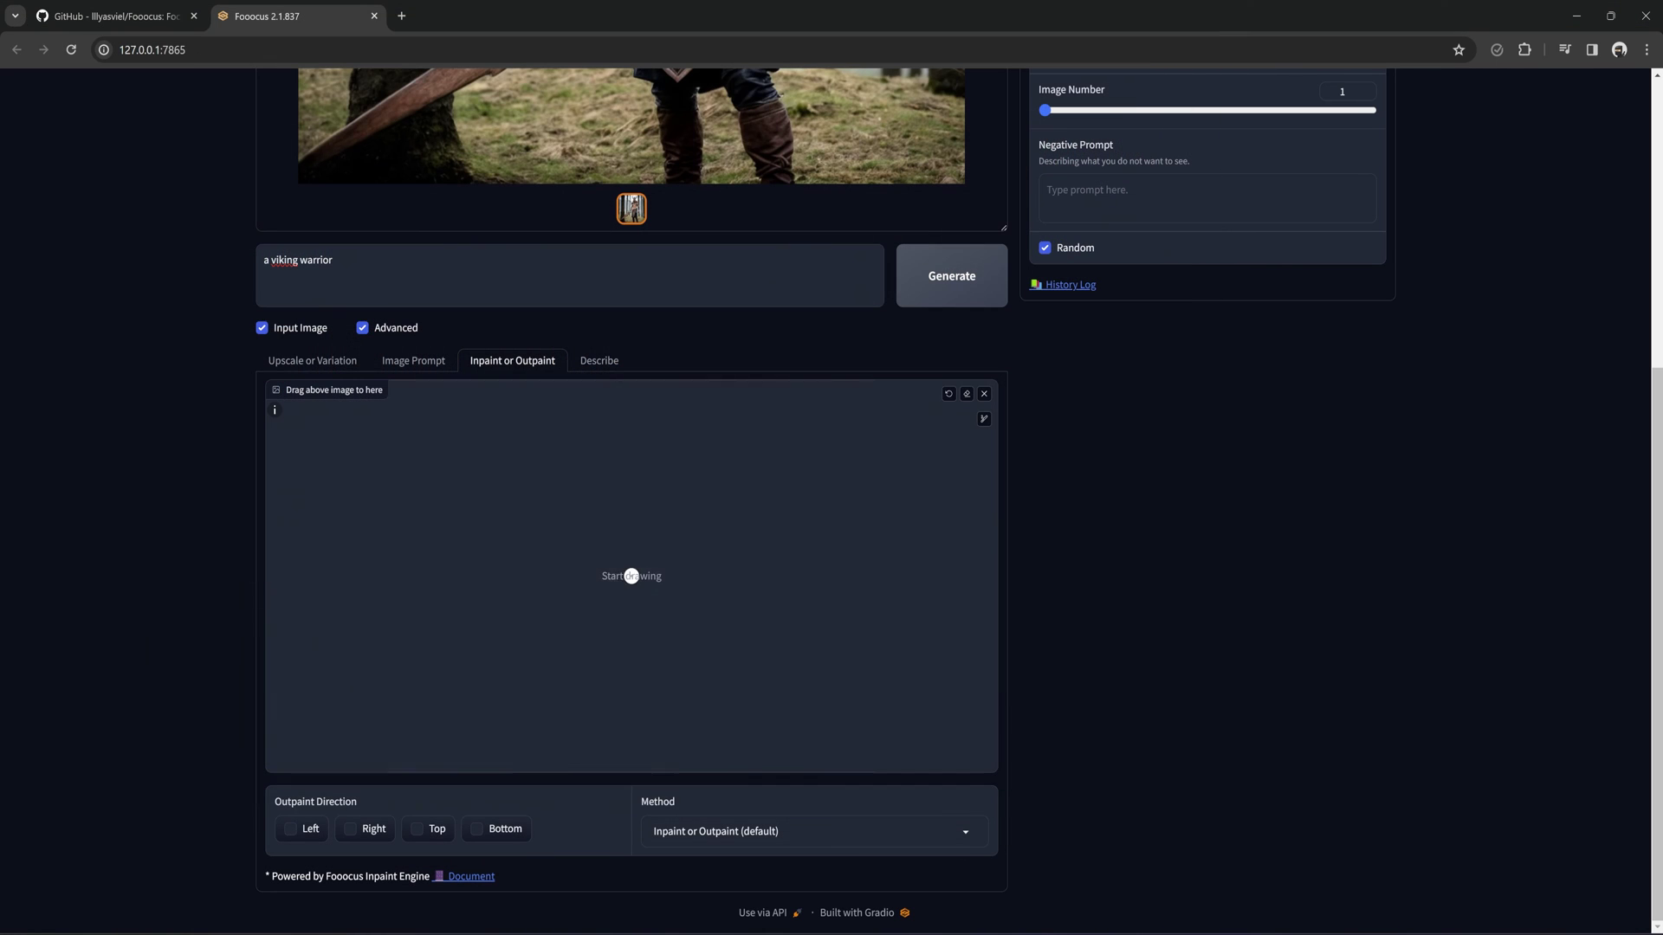
pyautogui.moveTo(627, 474)
pyautogui.mouseDown()
pyautogui.moveTo(654, 532)
pyautogui.moveTo(661, 465)
pyautogui.moveTo(652, 534)
pyautogui.moveTo(615, 459)
pyautogui.mouseUp()
# - Replace the prompt with 'female warrior', generate, and view the inpainted result
pyautogui.moveTo(342, 259); pyautogui.dragTo(218, 278)
pyautogui.write('female warrior')
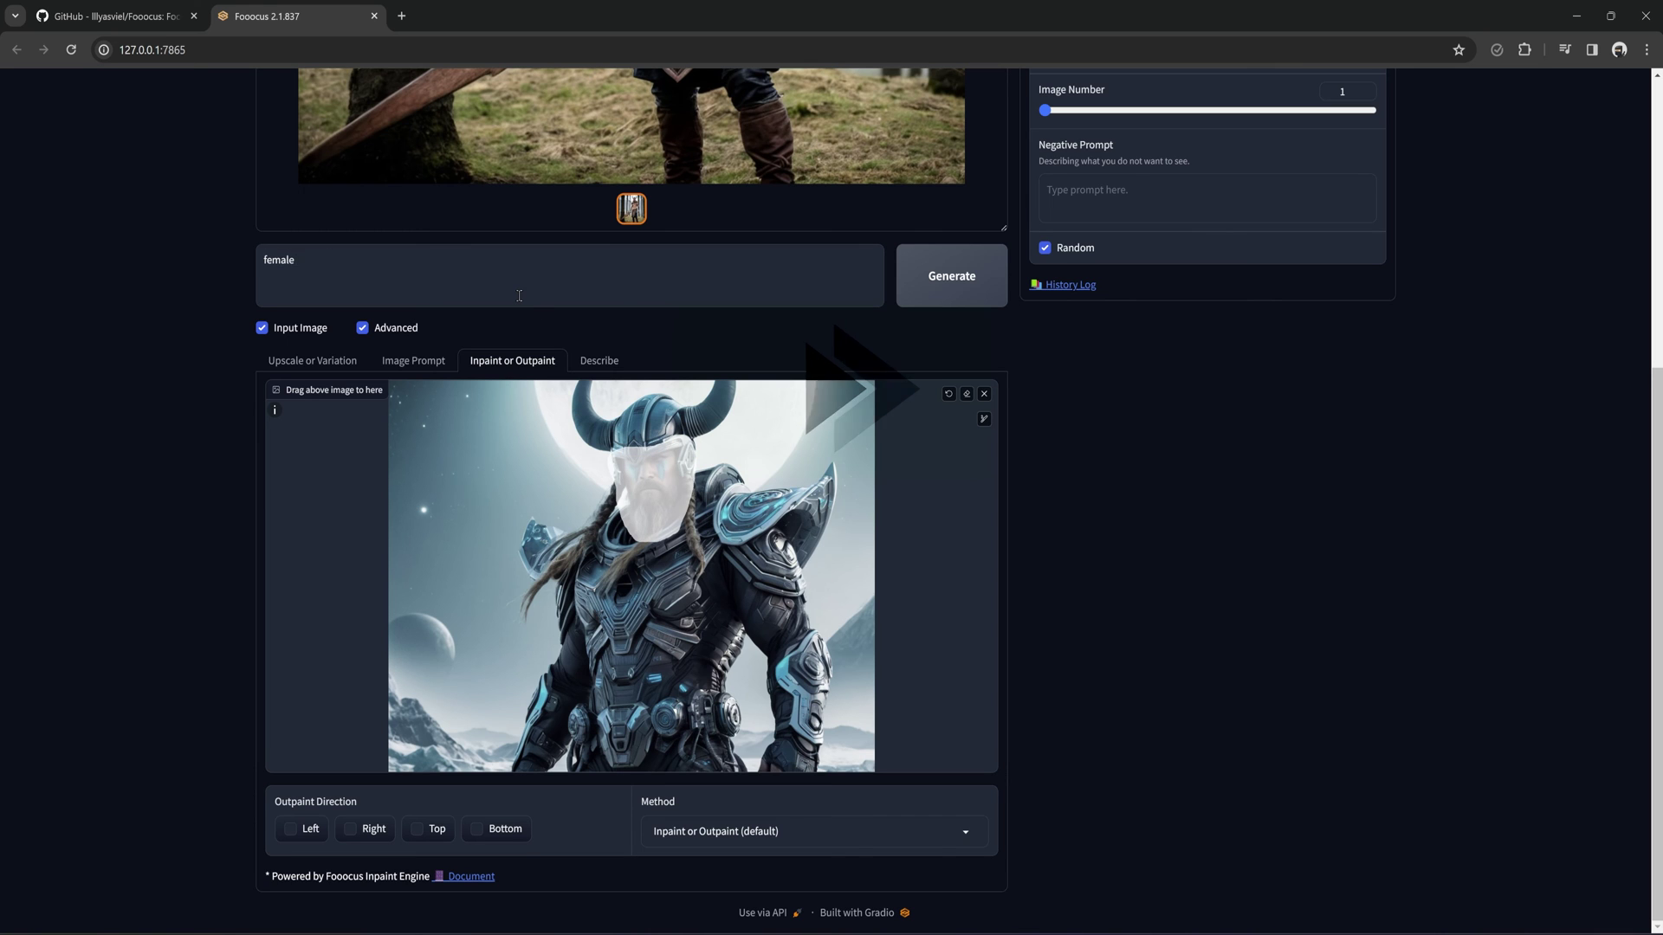
pyautogui.hotkey('ctrl', 'Return')
pyautogui.scroll(5, 954, 300)
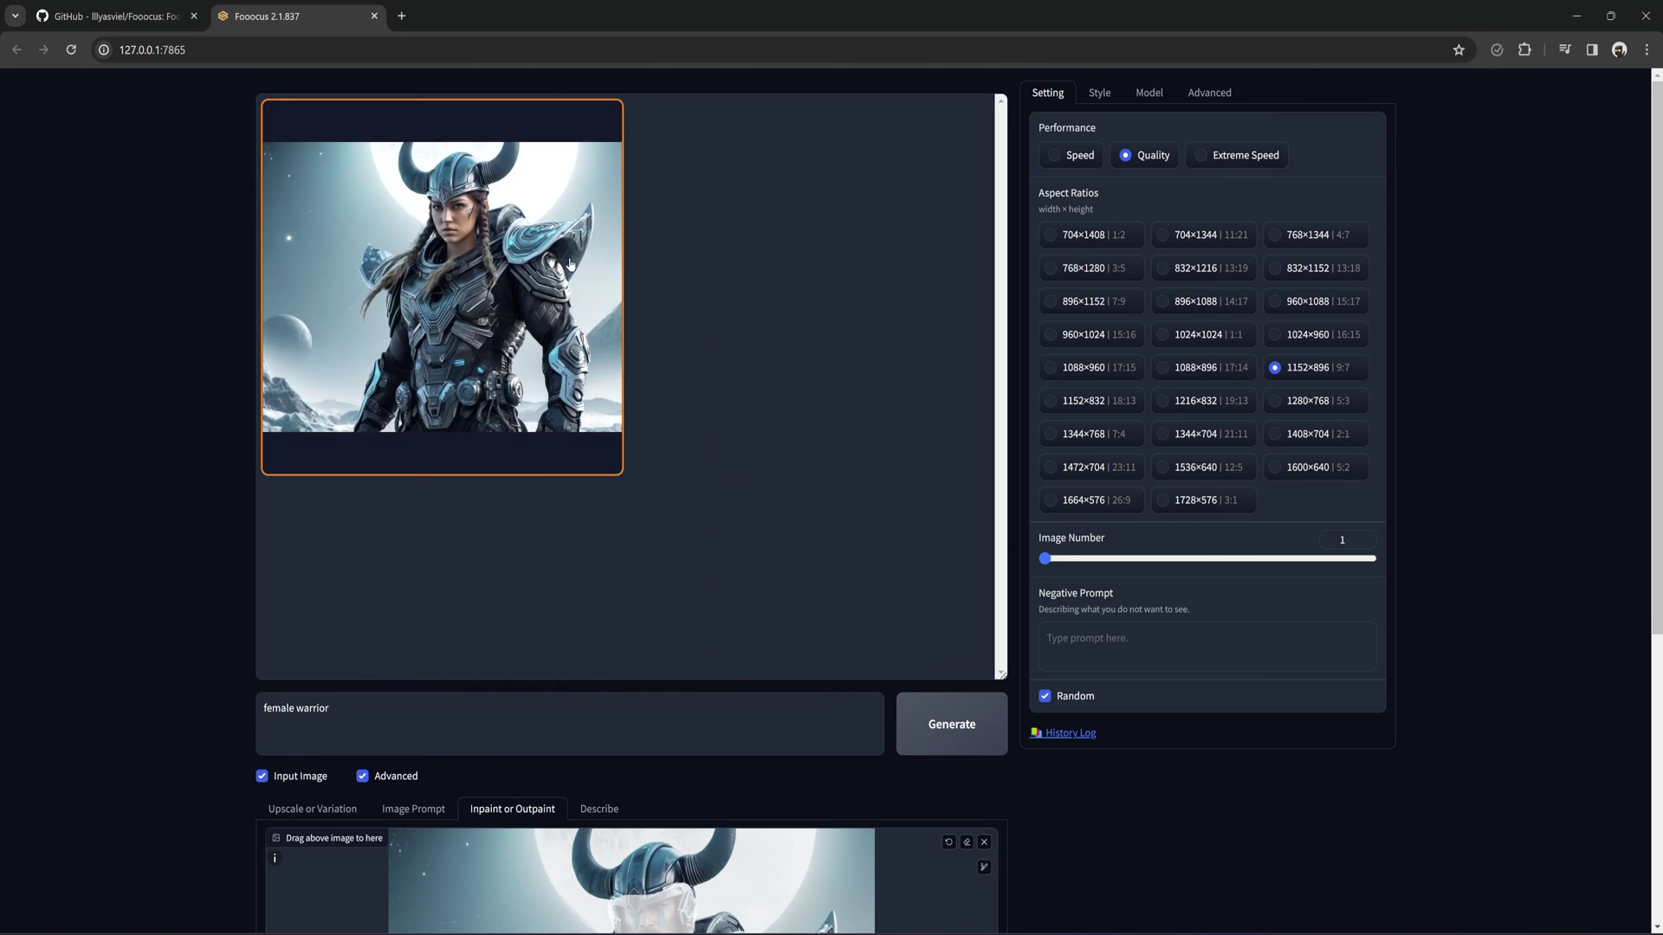
pyautogui.click(817, 279)
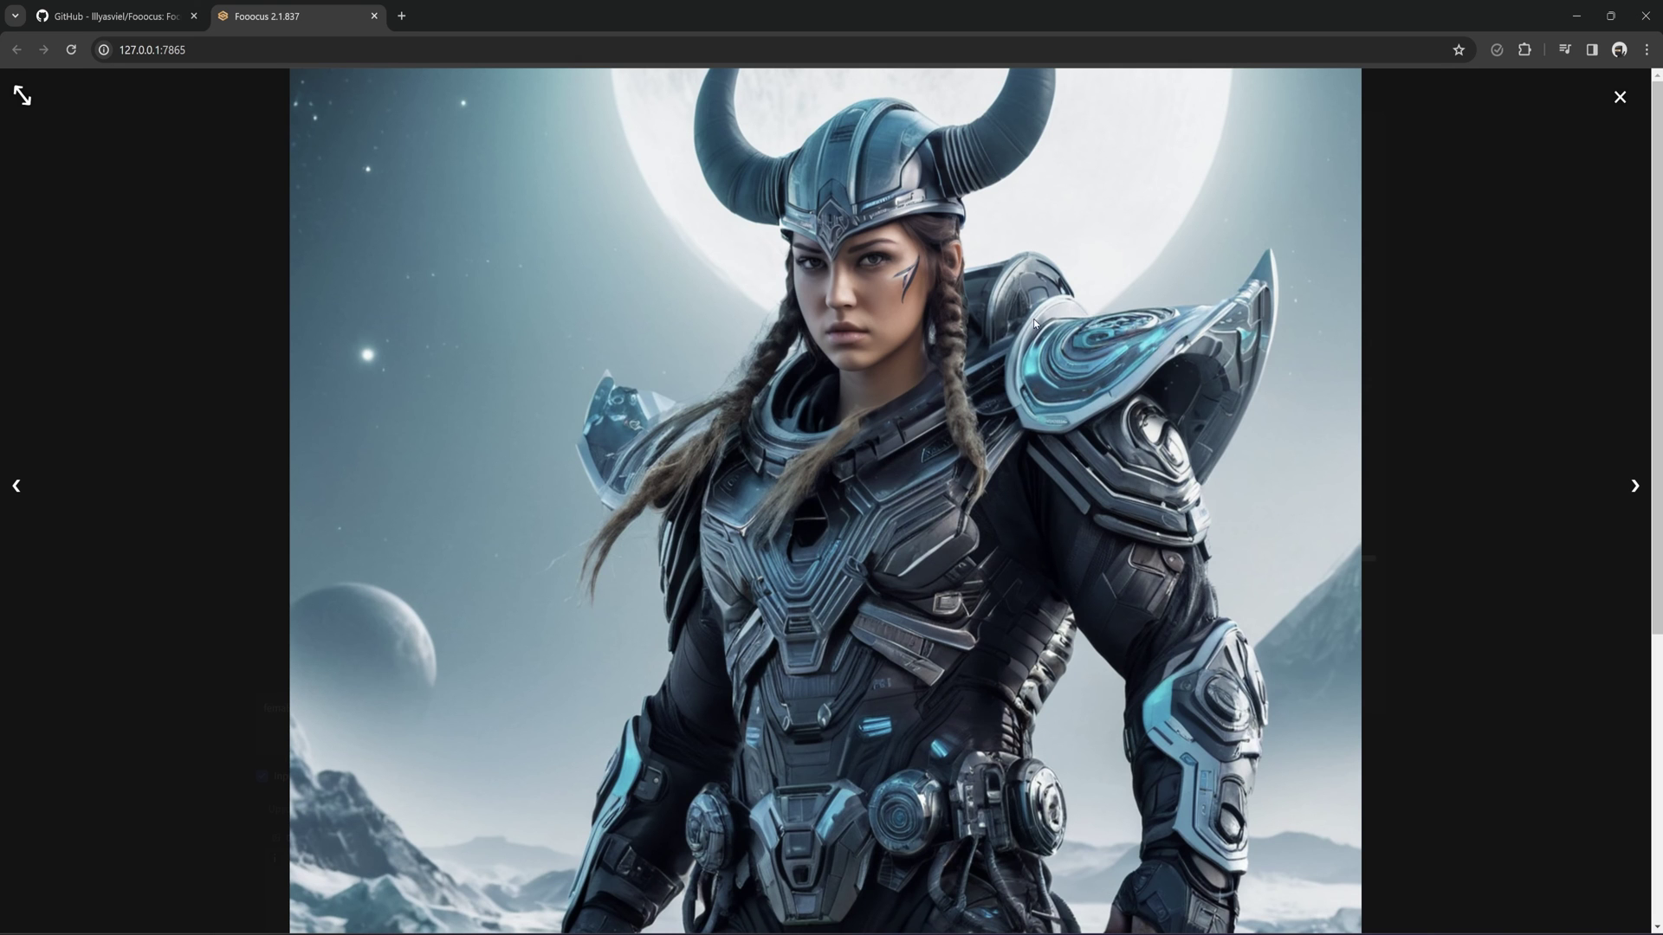
pyautogui.click(1247, 218)
# - Generate another inpainted female warrior version and view it full size
pyautogui.scroll(-5, 624, 554)
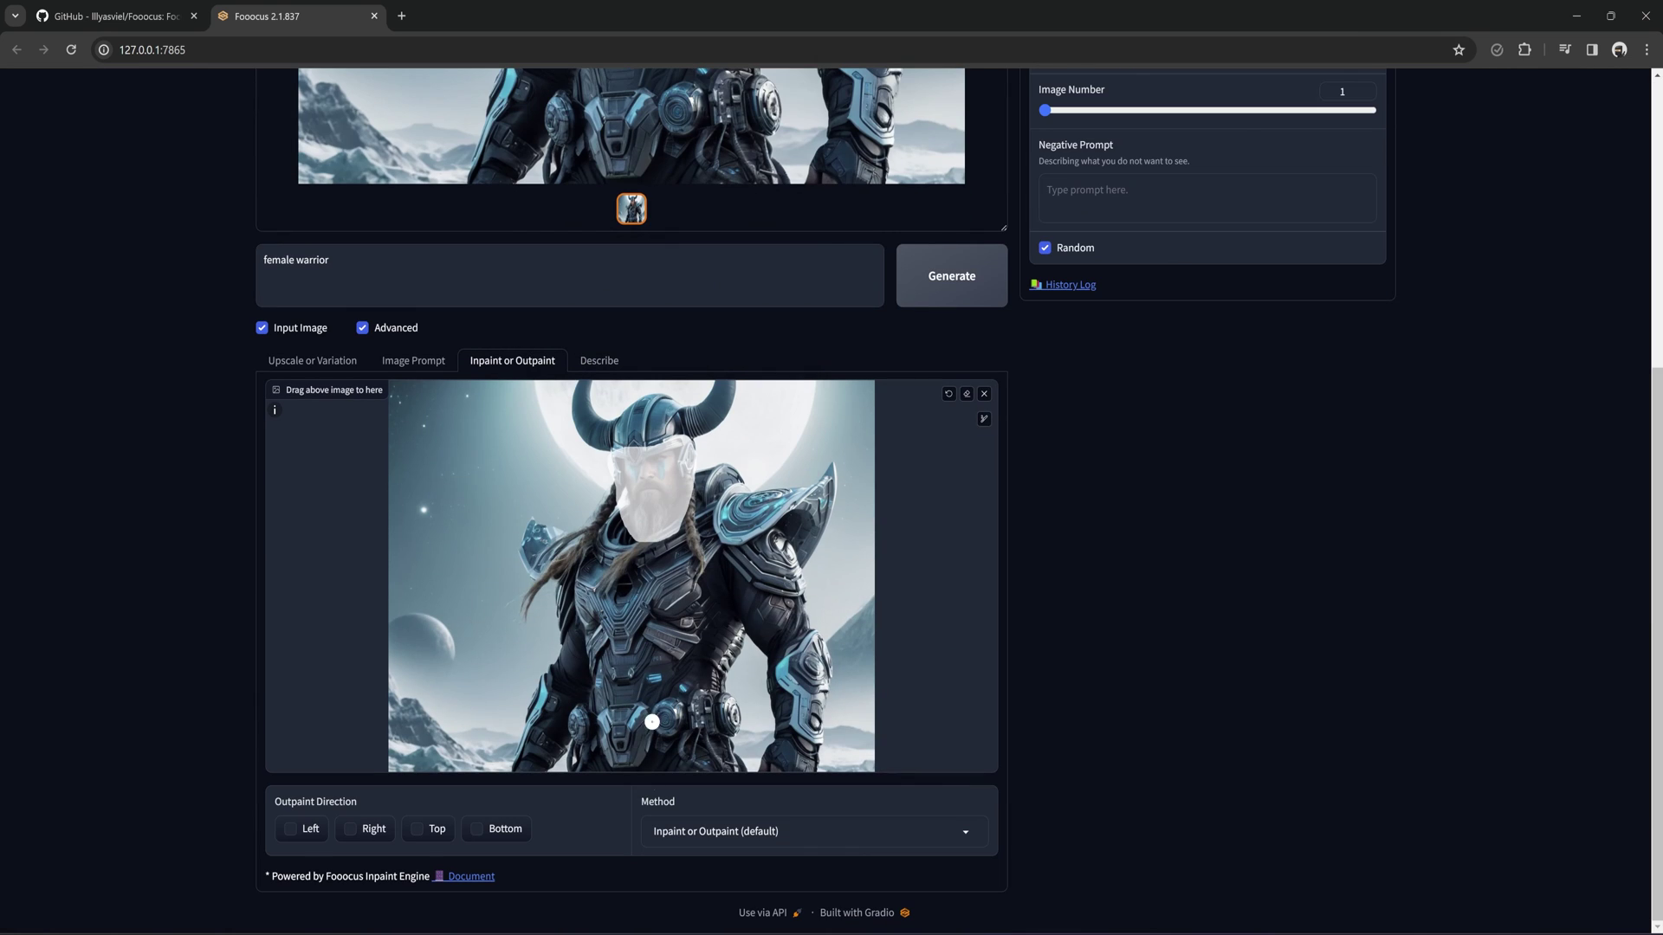
pyautogui.click(952, 275)
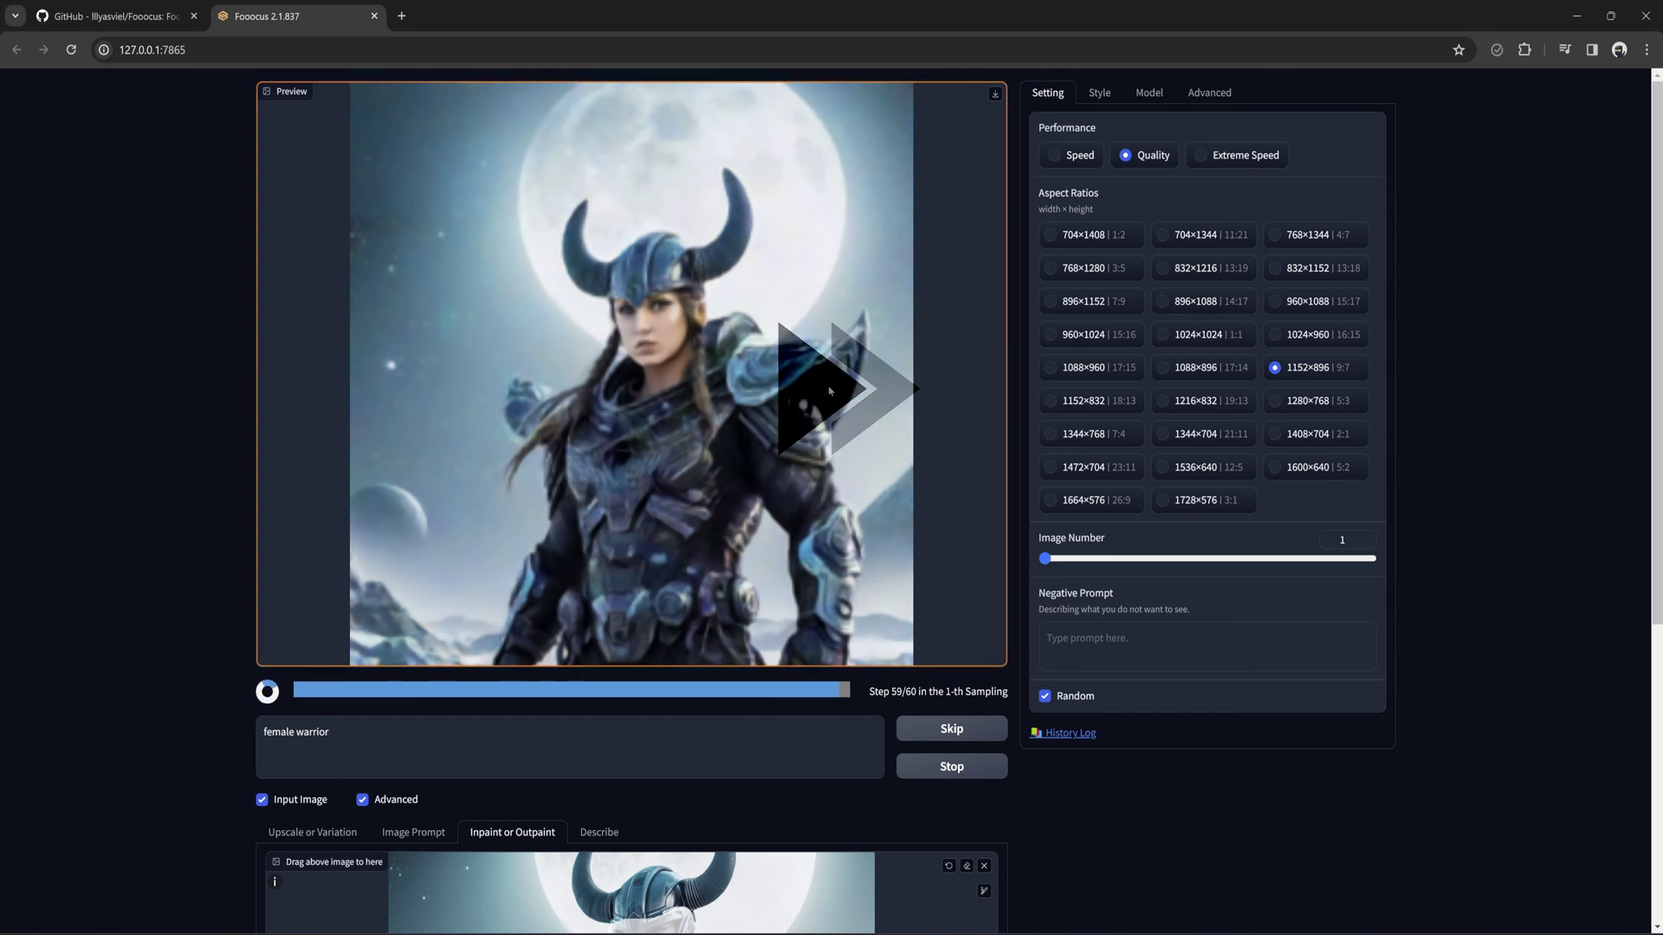
pyautogui.click(652, 314)
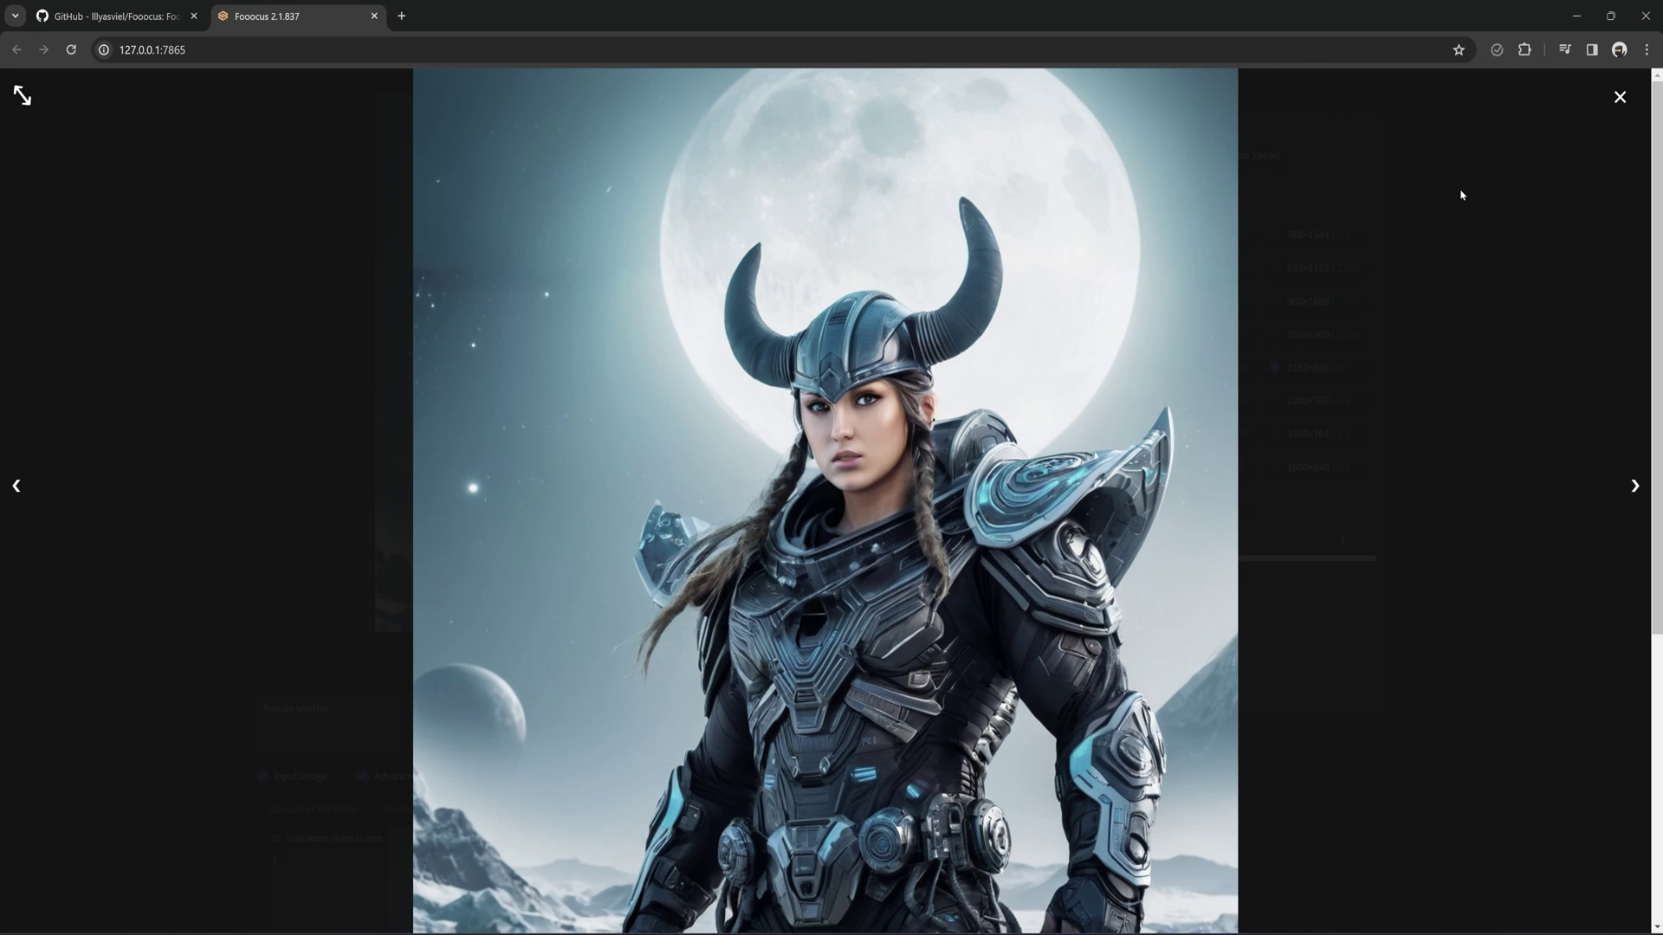
pyautogui.click(1620, 96)
pyautogui.scroll(-3, 913, 406)
# - Set the inpaint method to Modify Content and enlarge the mask brush
pyautogui.scroll(-2, 913, 406)
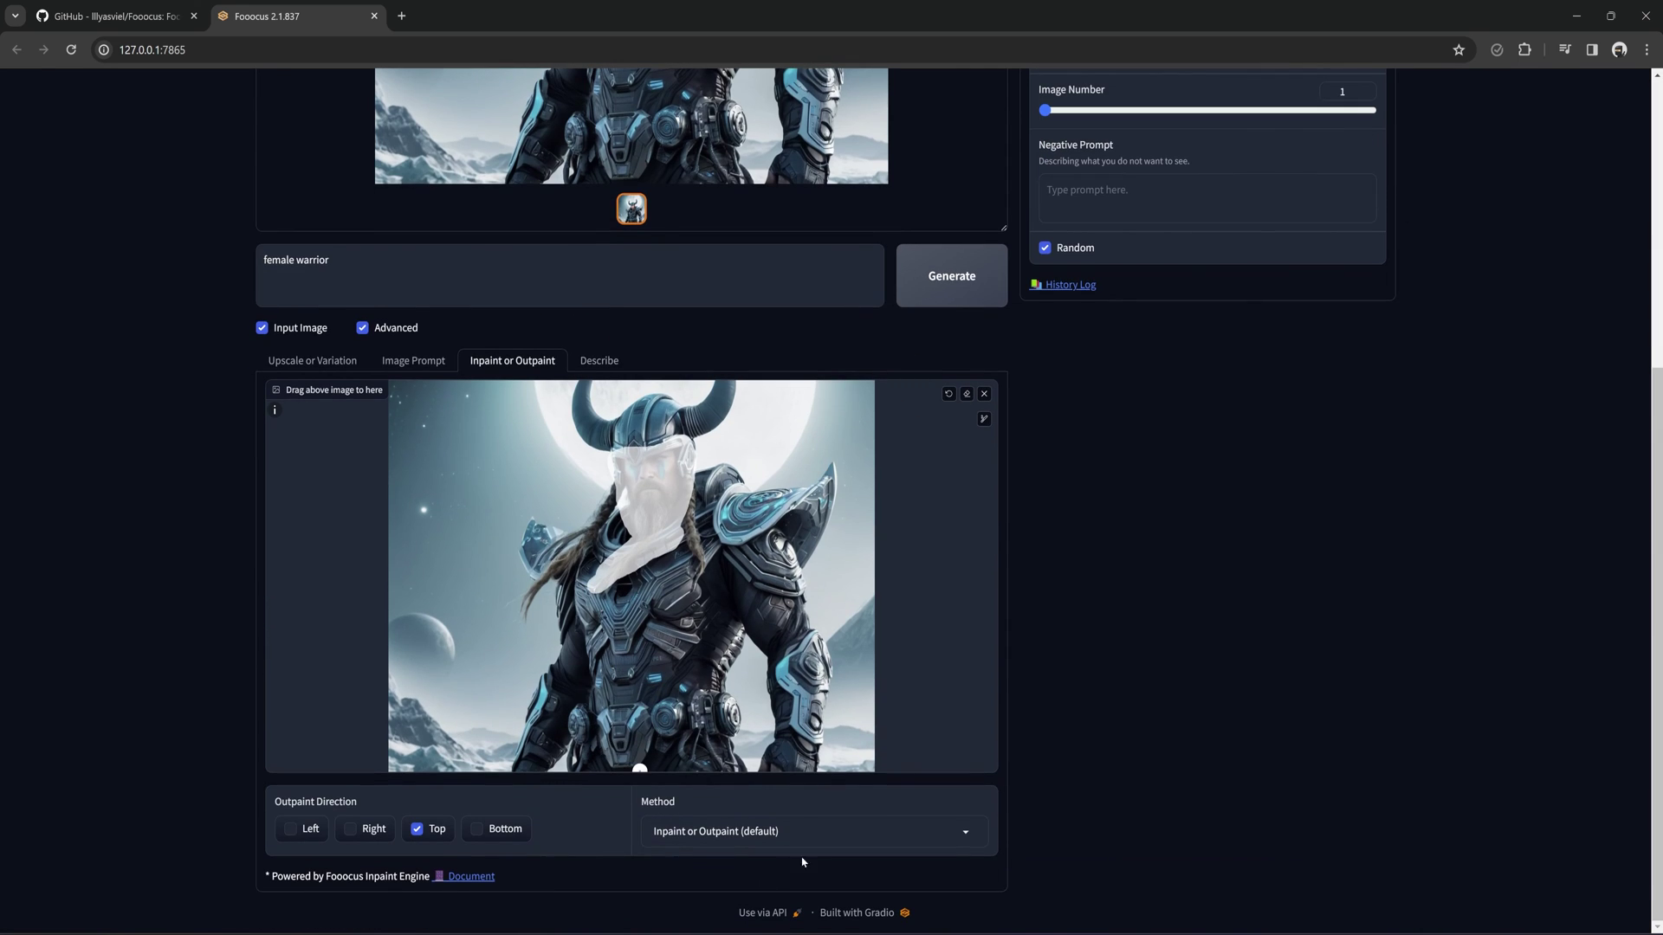
pyautogui.click(811, 831)
pyautogui.click(762, 773)
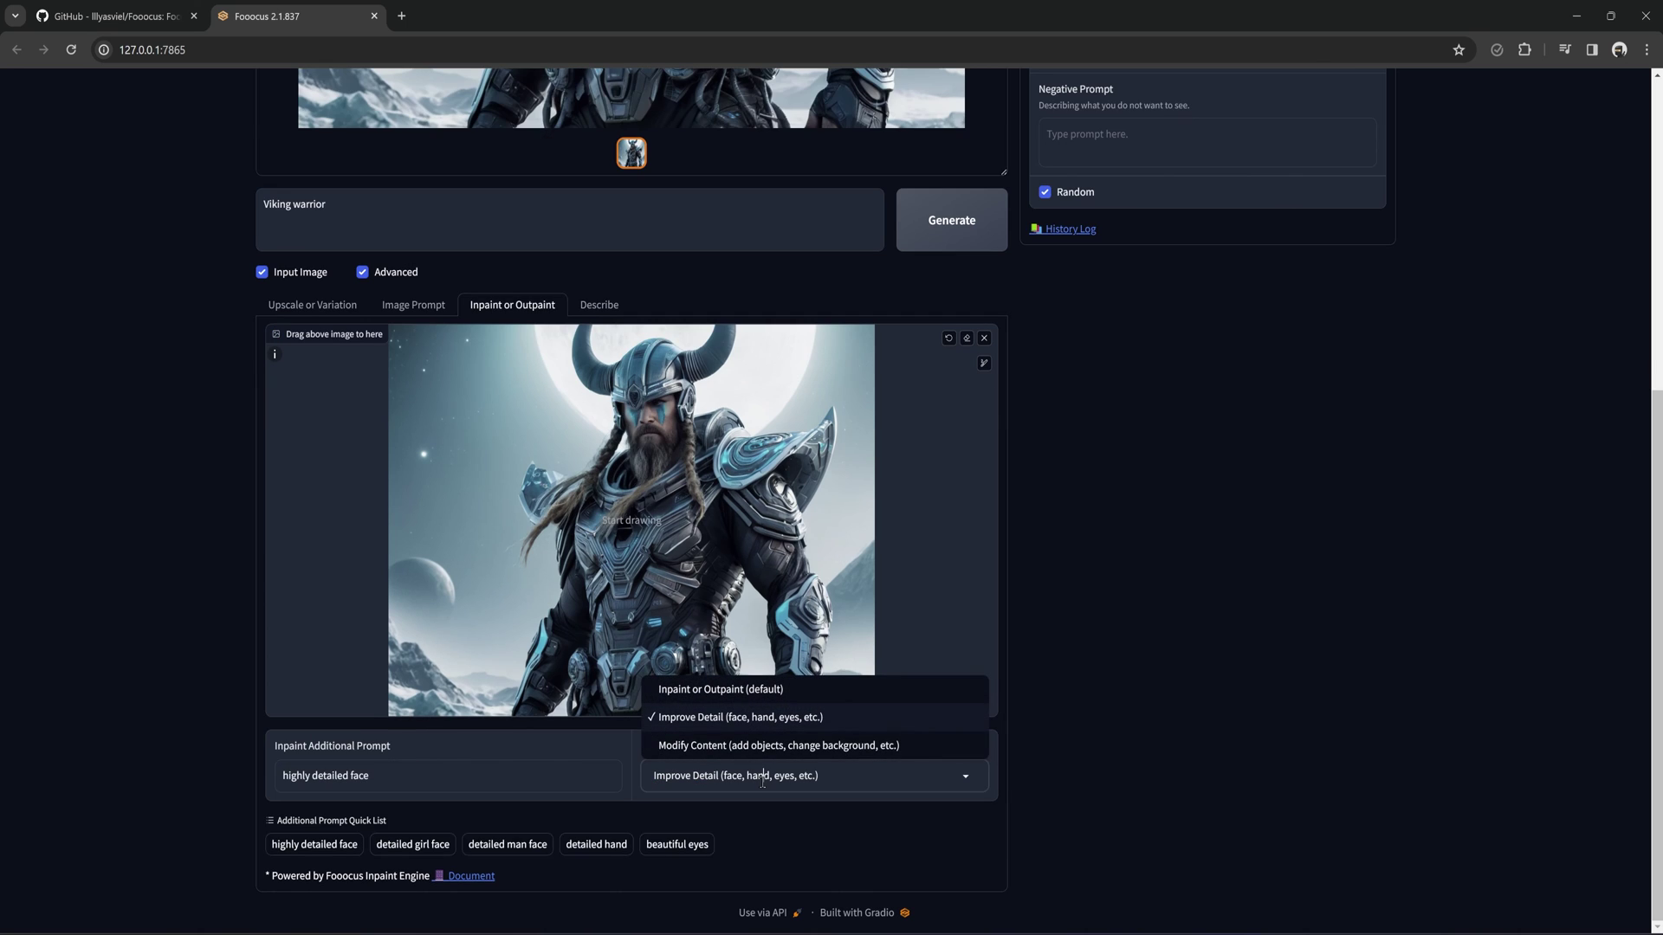
pyautogui.click(745, 746)
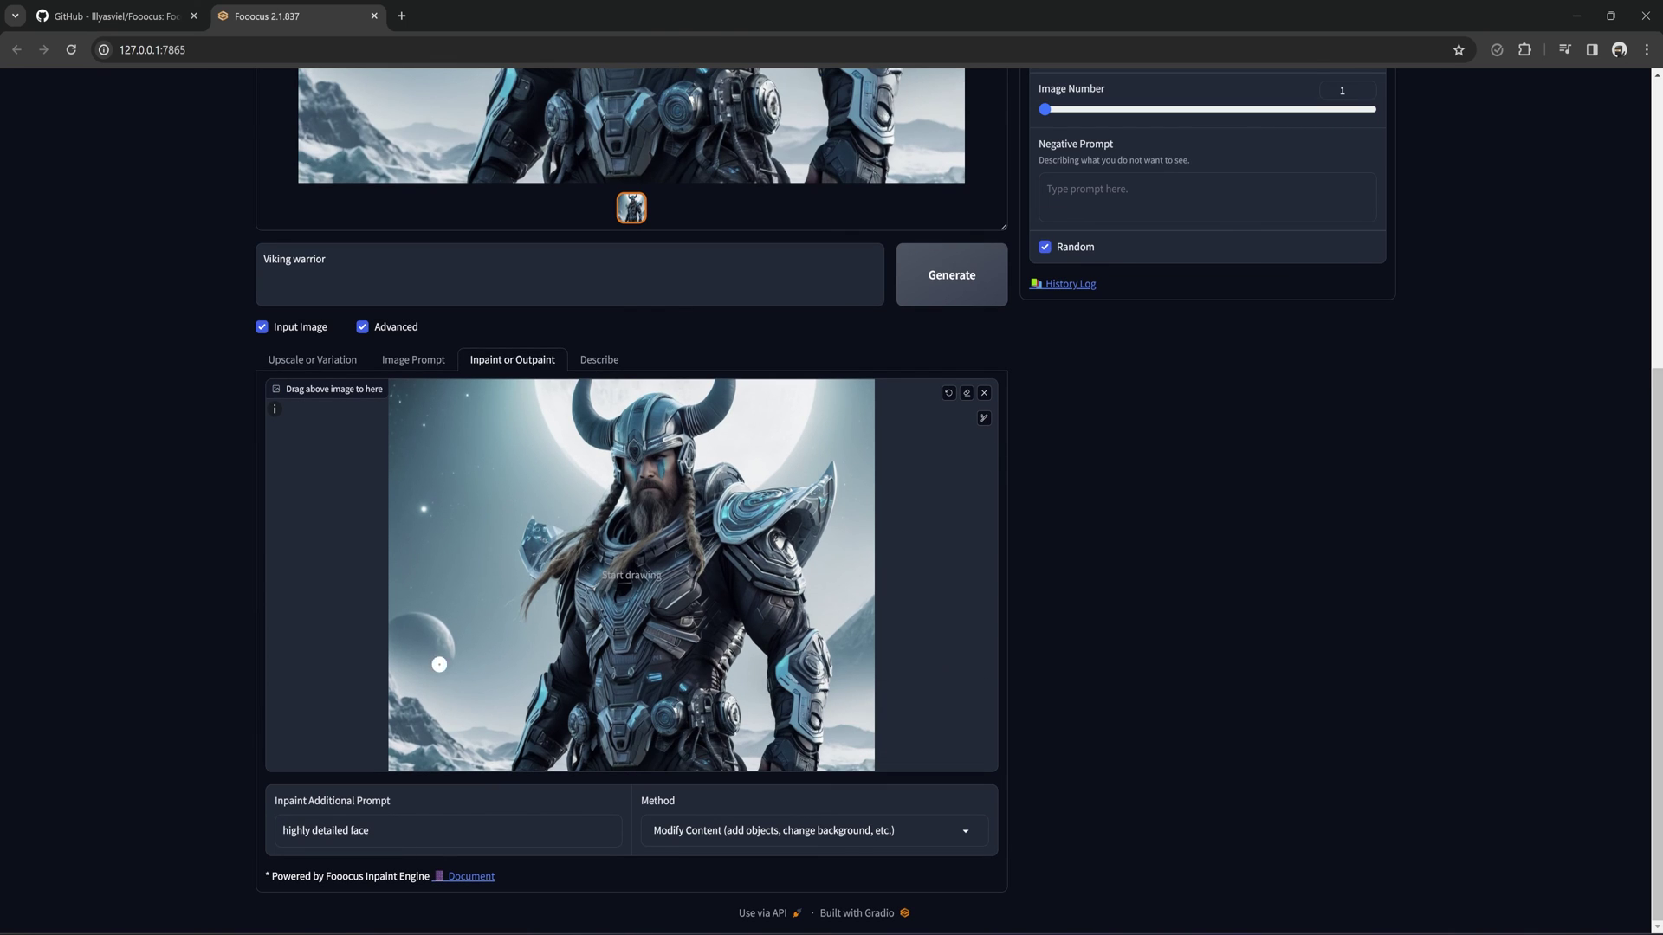
pyautogui.click(984, 418)
pyautogui.moveTo(968, 419)
pyautogui.mouseDown()
pyautogui.moveTo(902, 420)
pyautogui.moveTo(951, 419)
pyautogui.mouseUp()
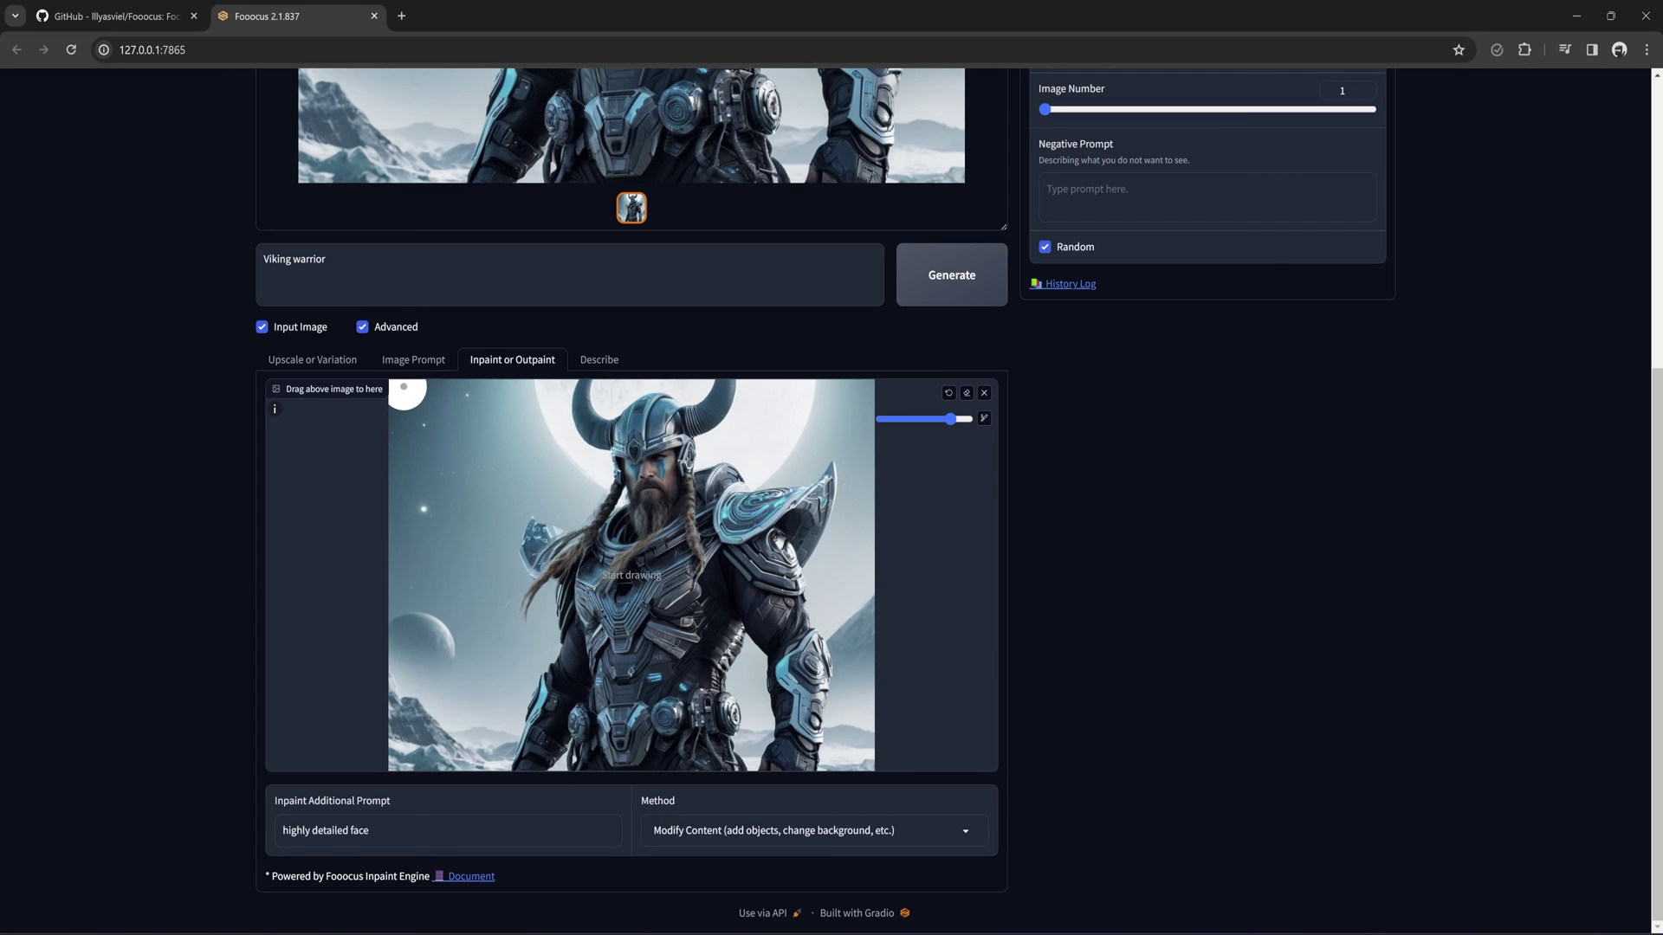
# - Mask the image's left side, prompt 'castle in the background', generate, and view the result
pyautogui.moveTo(420, 383); pyautogui.dragTo(402, 780)
pyautogui.moveTo(441, 721)
pyautogui.mouseDown()
pyautogui.moveTo(426, 400)
pyautogui.moveTo(545, 399)
pyautogui.moveTo(462, 452)
pyautogui.moveTo(471, 575)
pyautogui.moveTo(435, 764)
pyautogui.moveTo(476, 764)
pyautogui.moveTo(504, 462)
pyautogui.moveTo(547, 433)
pyautogui.moveTo(571, 470)
pyautogui.moveTo(534, 474)
pyautogui.moveTo(532, 504)
pyautogui.moveTo(484, 556)
pyautogui.moveTo(526, 617)
pyautogui.moveTo(477, 760)
pyautogui.moveTo(404, 658)
pyautogui.moveTo(409, 589)
pyautogui.moveTo(262, 833)
pyautogui.mouseUp()
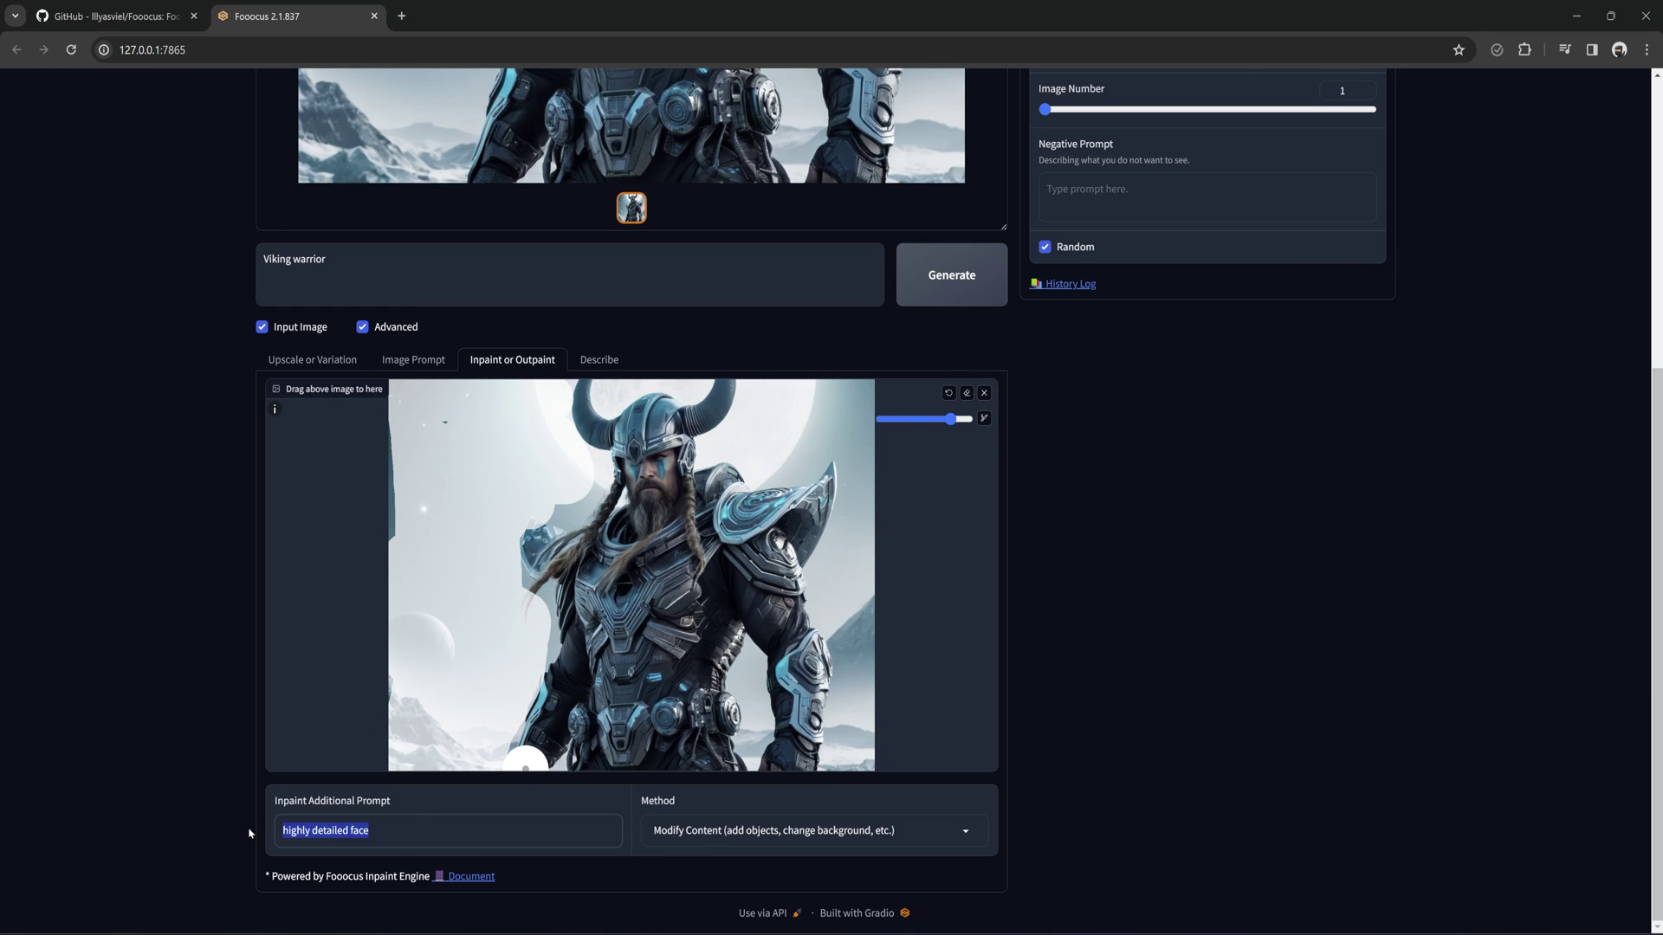
pyautogui.write('castle in the background')
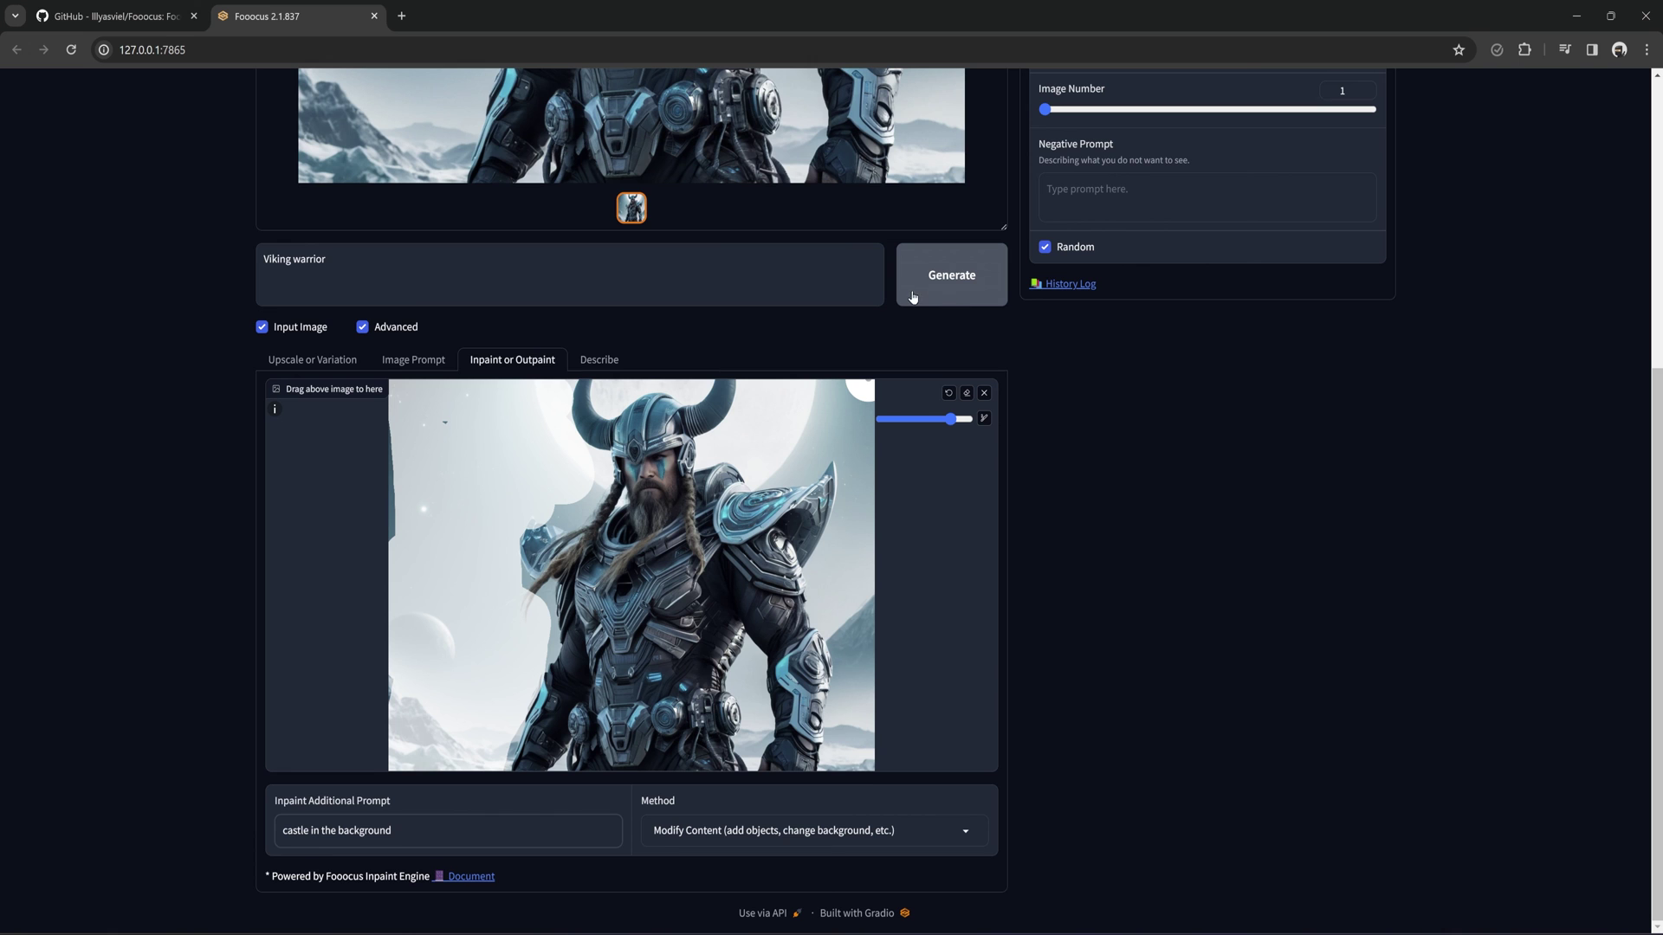
pyautogui.click(952, 281)
pyautogui.scroll(5, 772, 508)
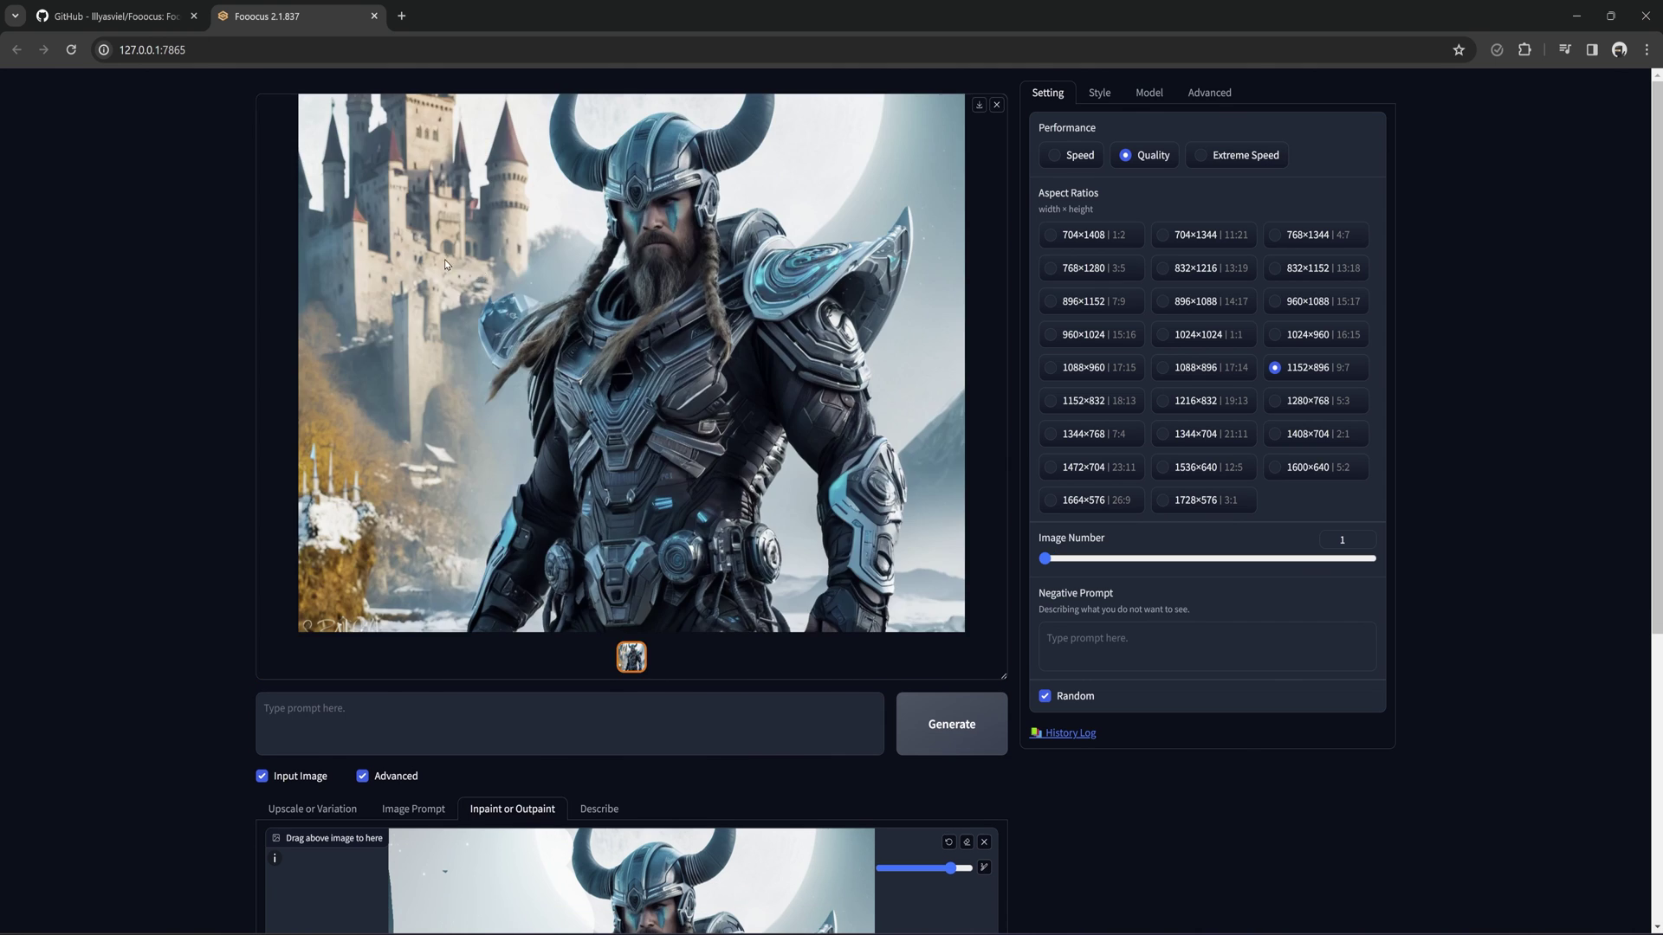
pyautogui.click(596, 284)
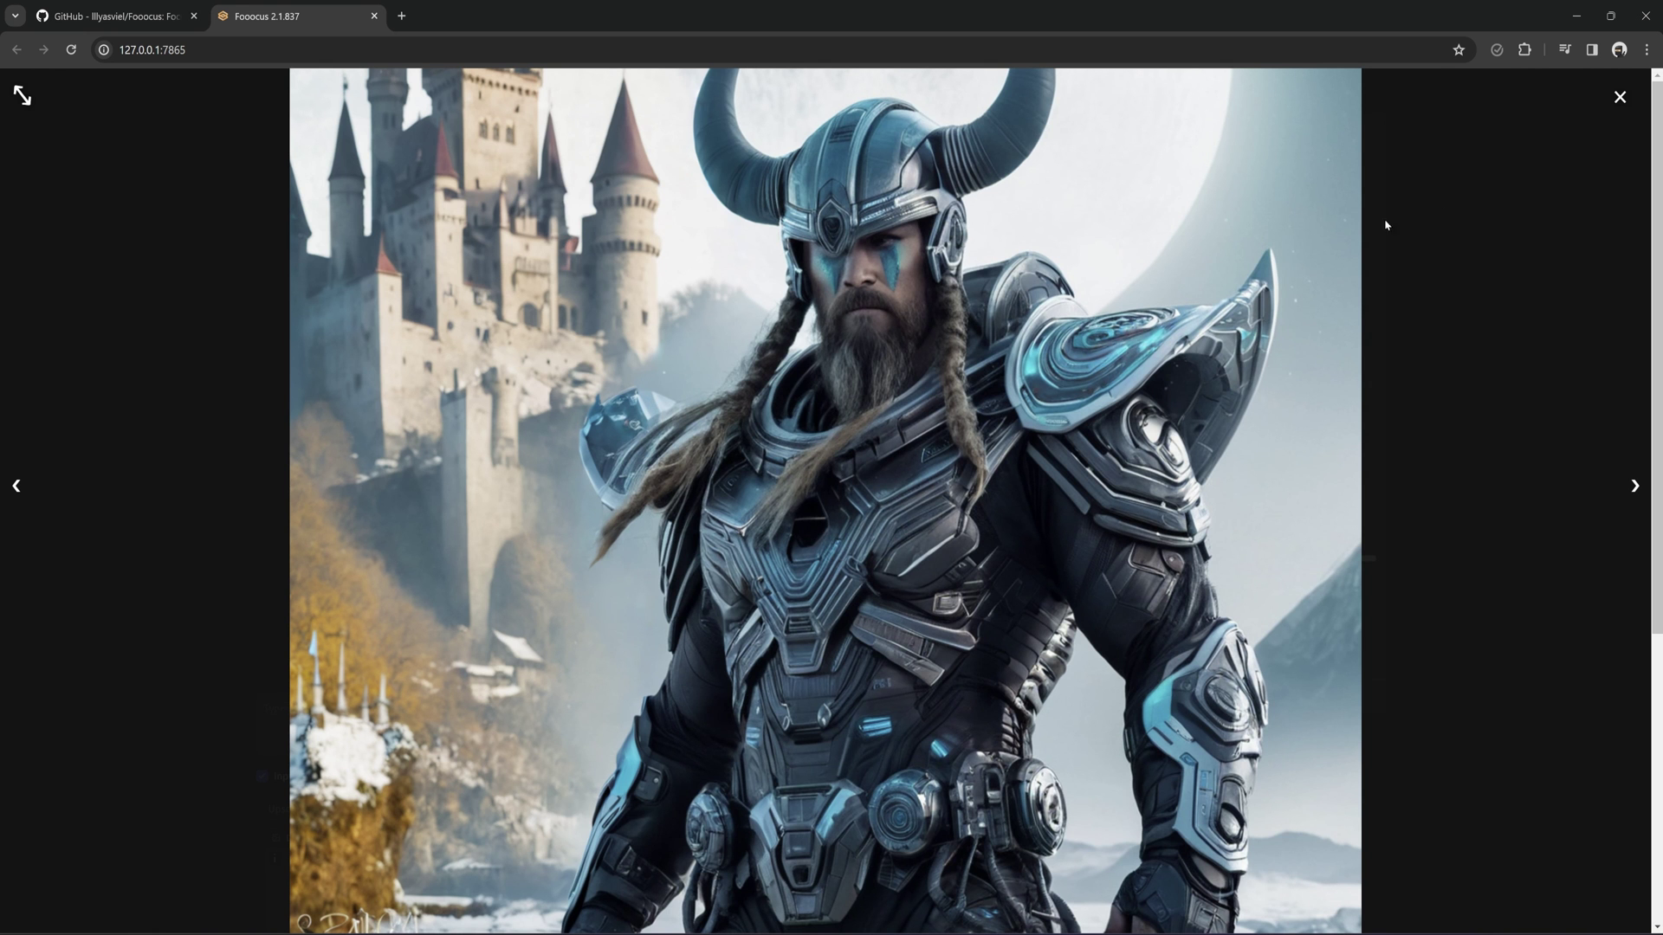
pyautogui.click(1620, 96)
# - Drop the castle viking image into Describe and convert it into a text prompt
pyautogui.scroll(4, 605, 367)
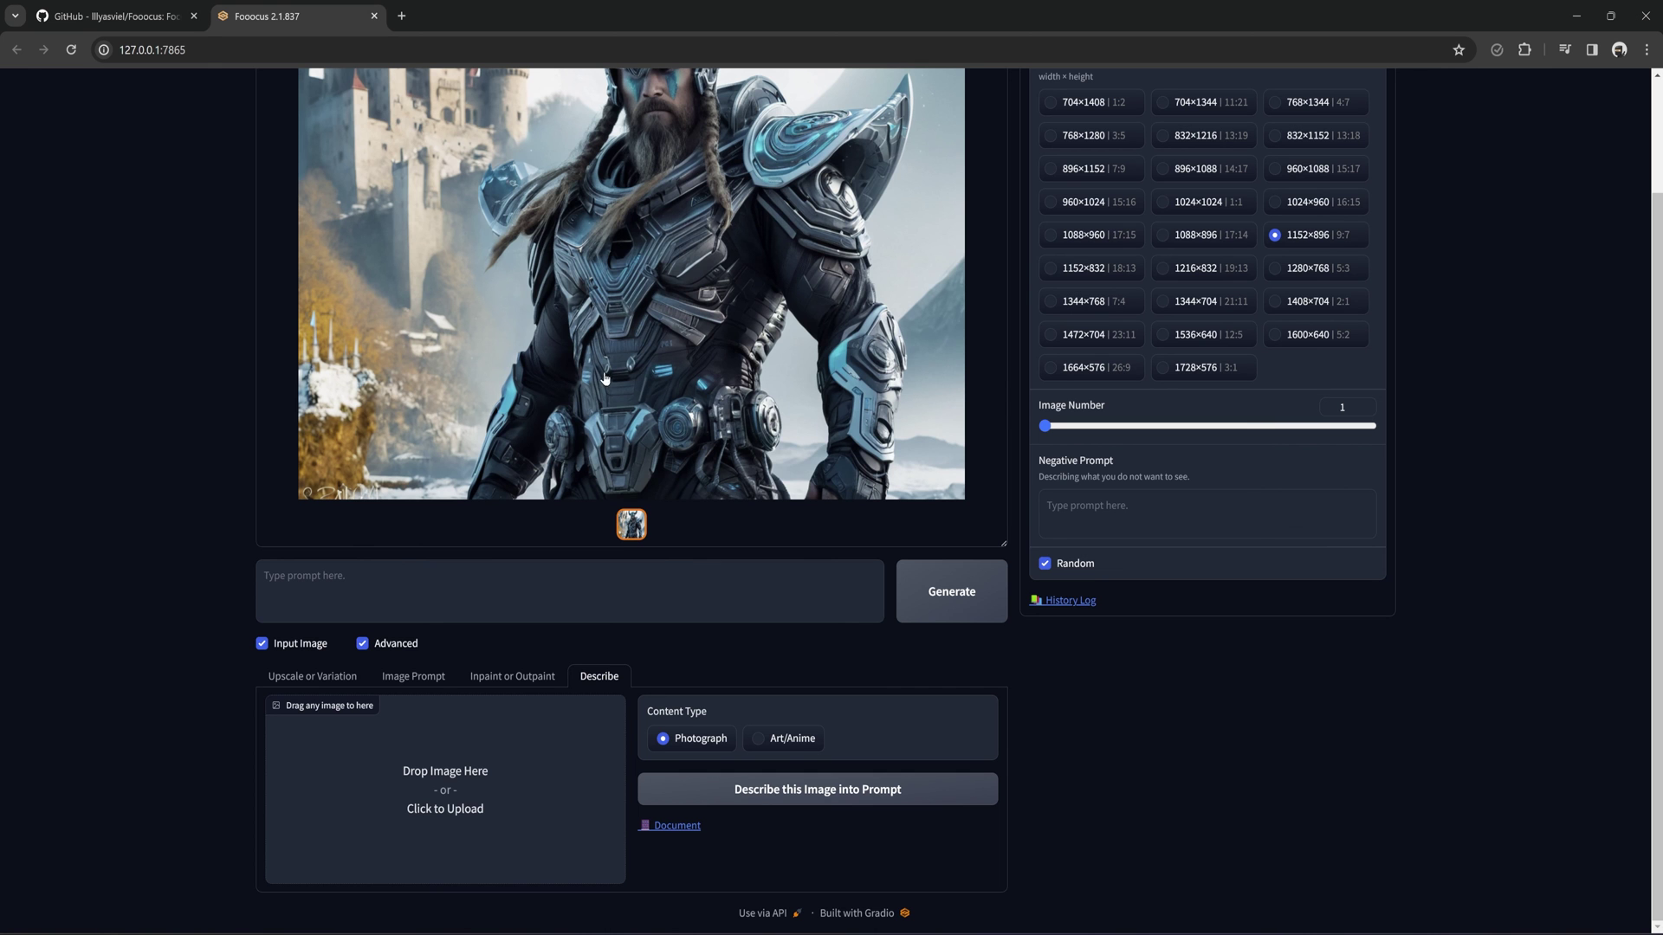
pyautogui.moveTo(694, 319); pyautogui.dragTo(494, 786)
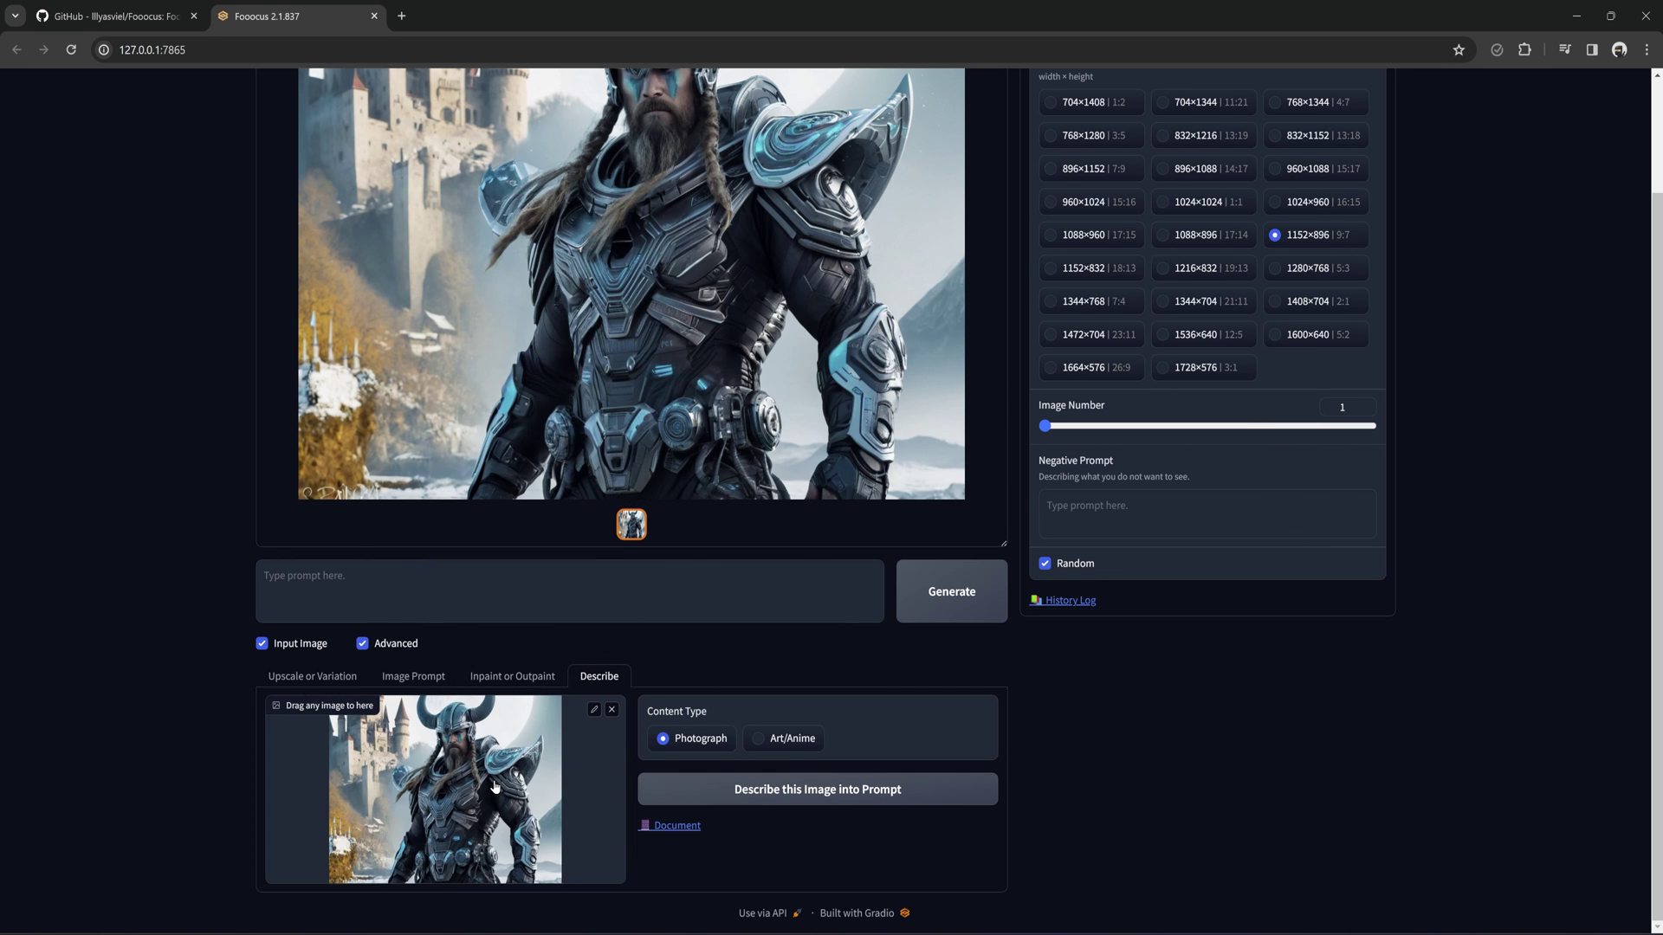
pyautogui.click(848, 798)
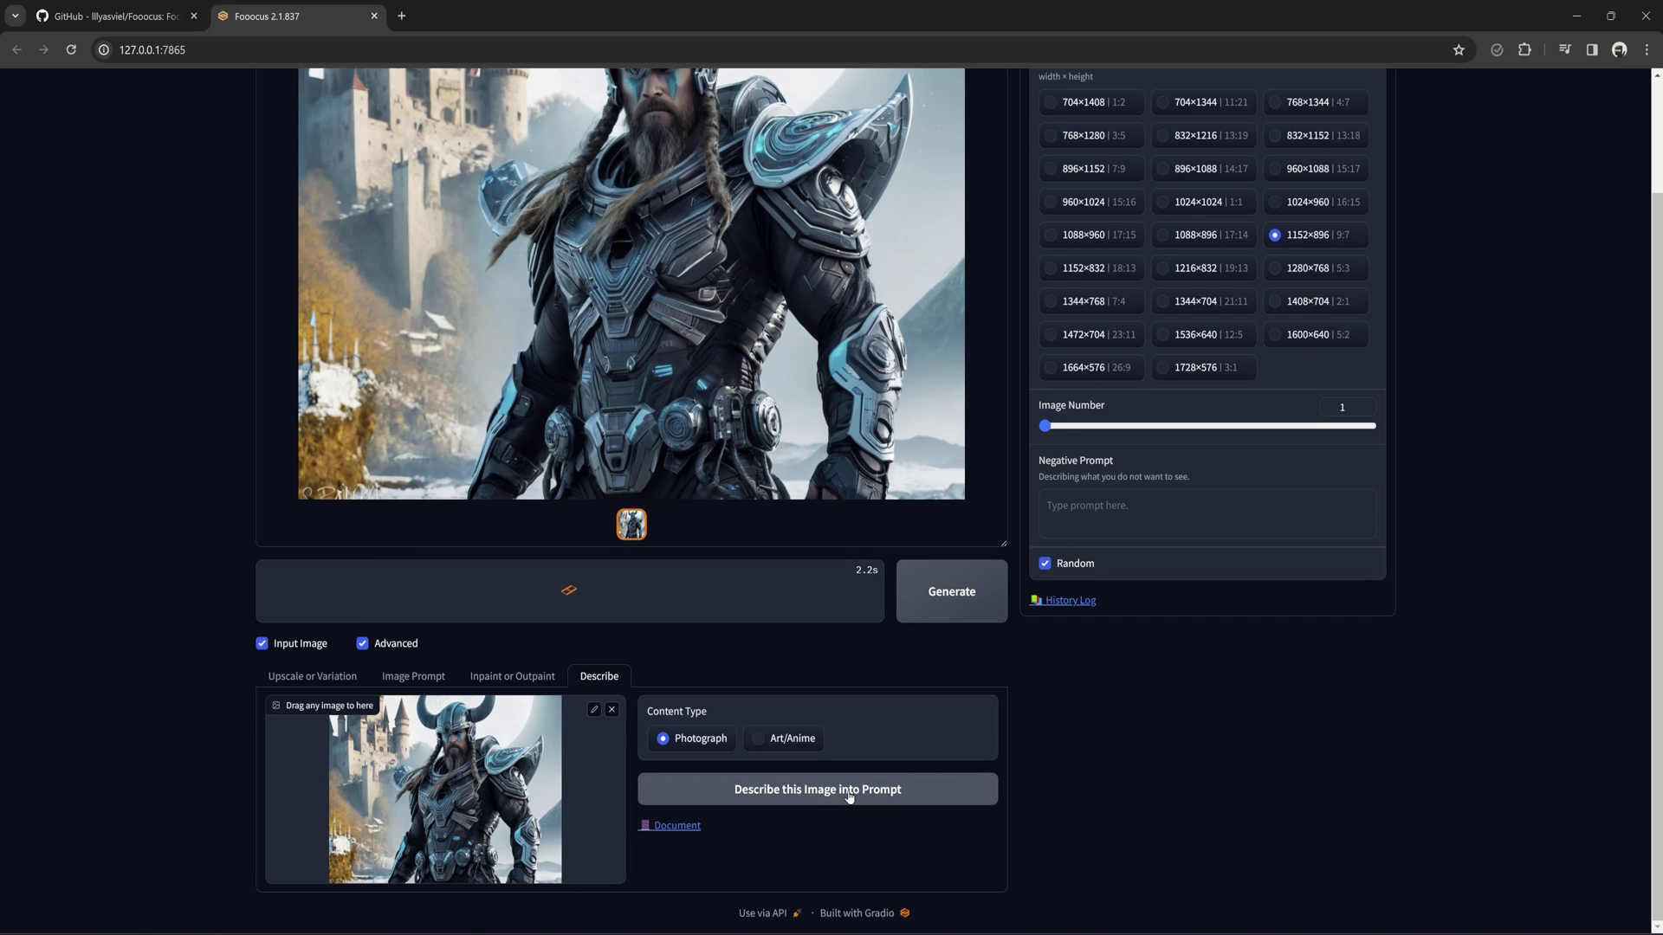